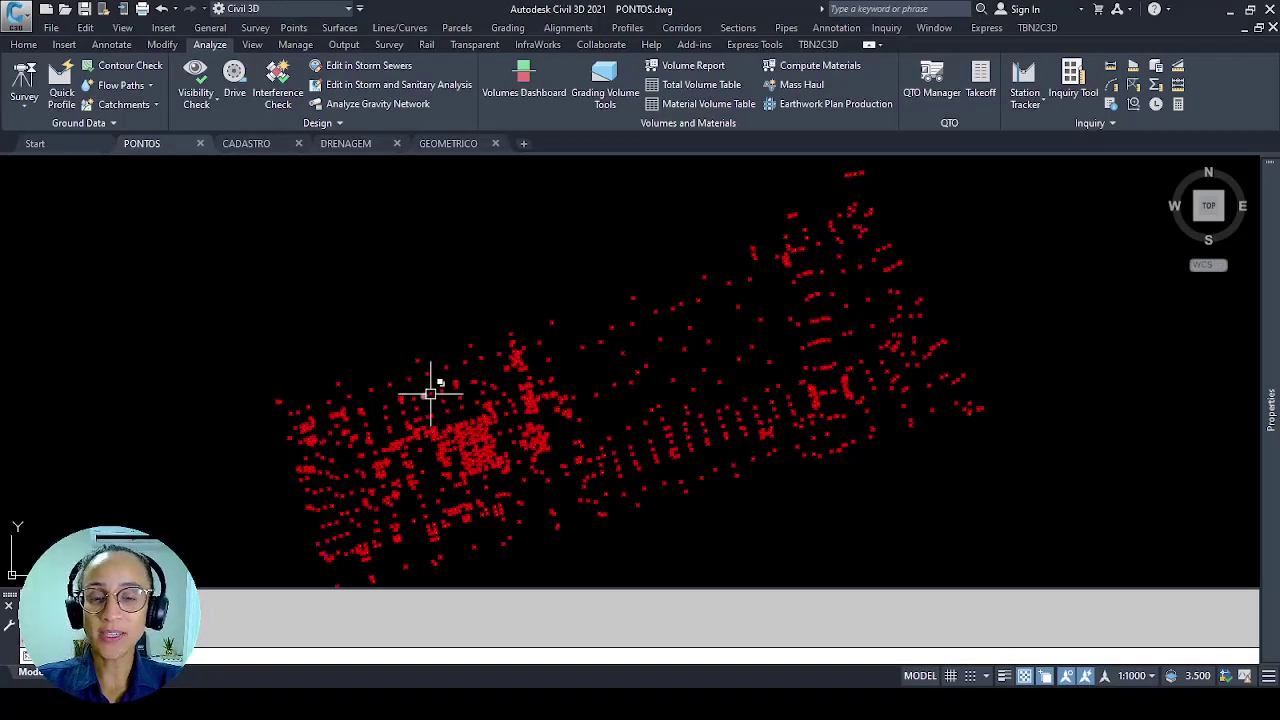
Look over the contents of the PONTOS, CADASTRO, DRENAGEM and GEOMETRICO drawings, ending back in PONTOS.
mouse_move(438, 390)
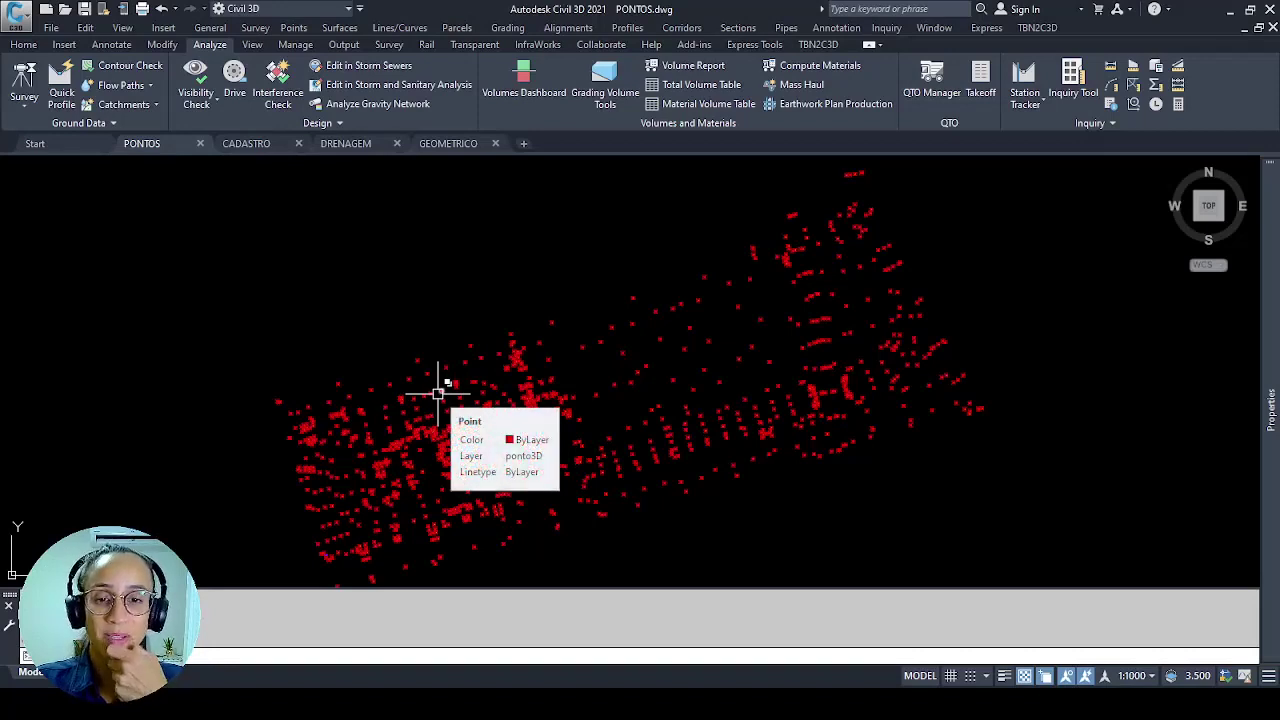
shift+middle_drag(478, 335, 493, 296)
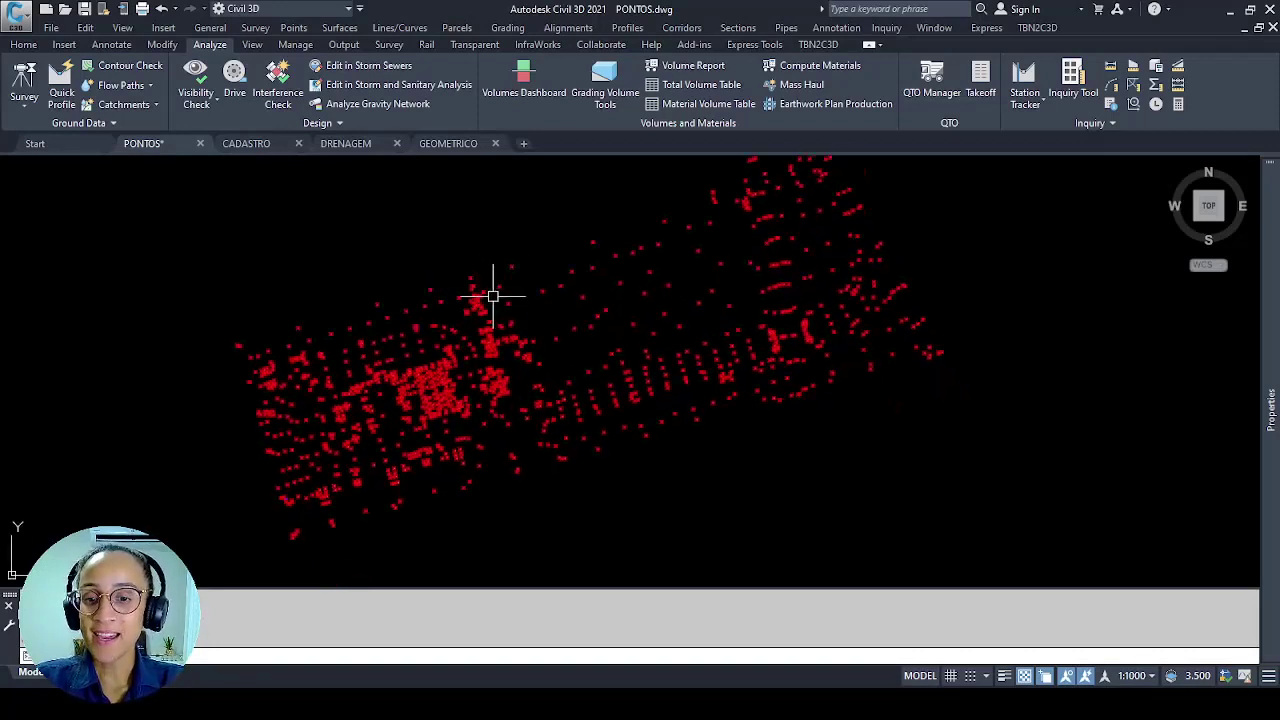
click(245, 144)
scroll(337, 380, down, 3)
scroll(337, 380, up, 2)
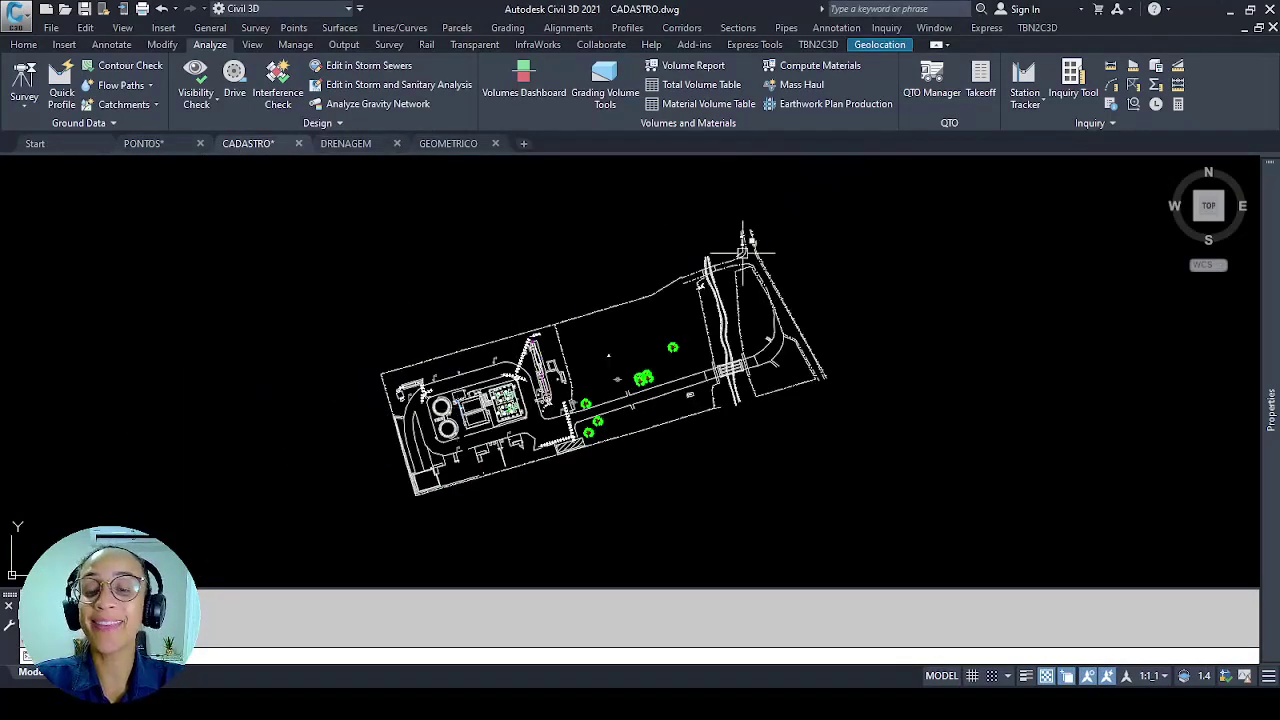
click(346, 143)
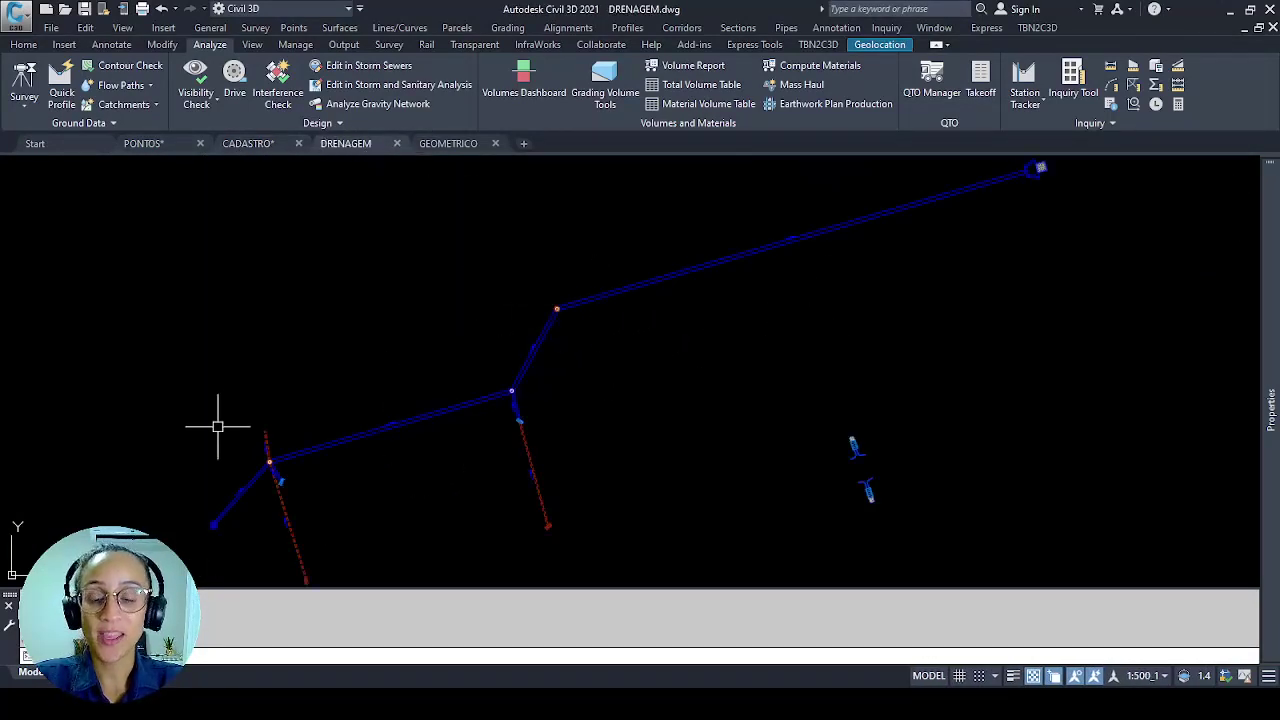
scroll(679, 402, down, 2)
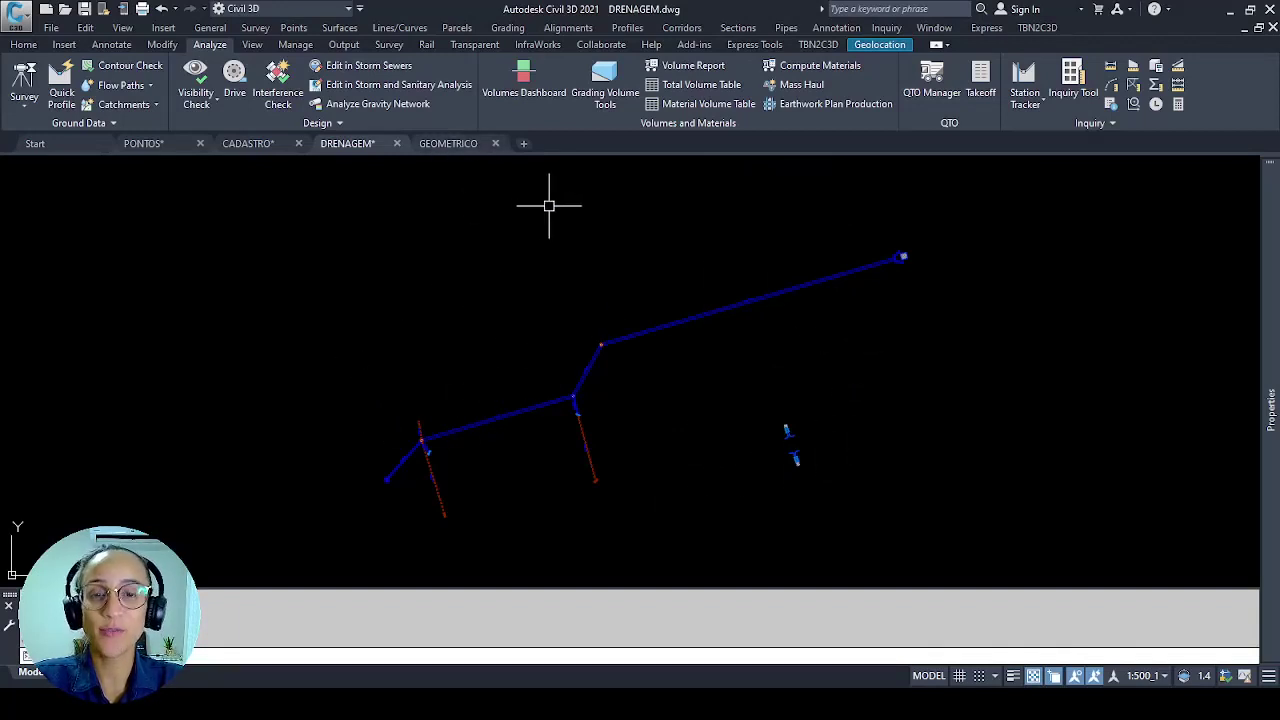
click(458, 143)
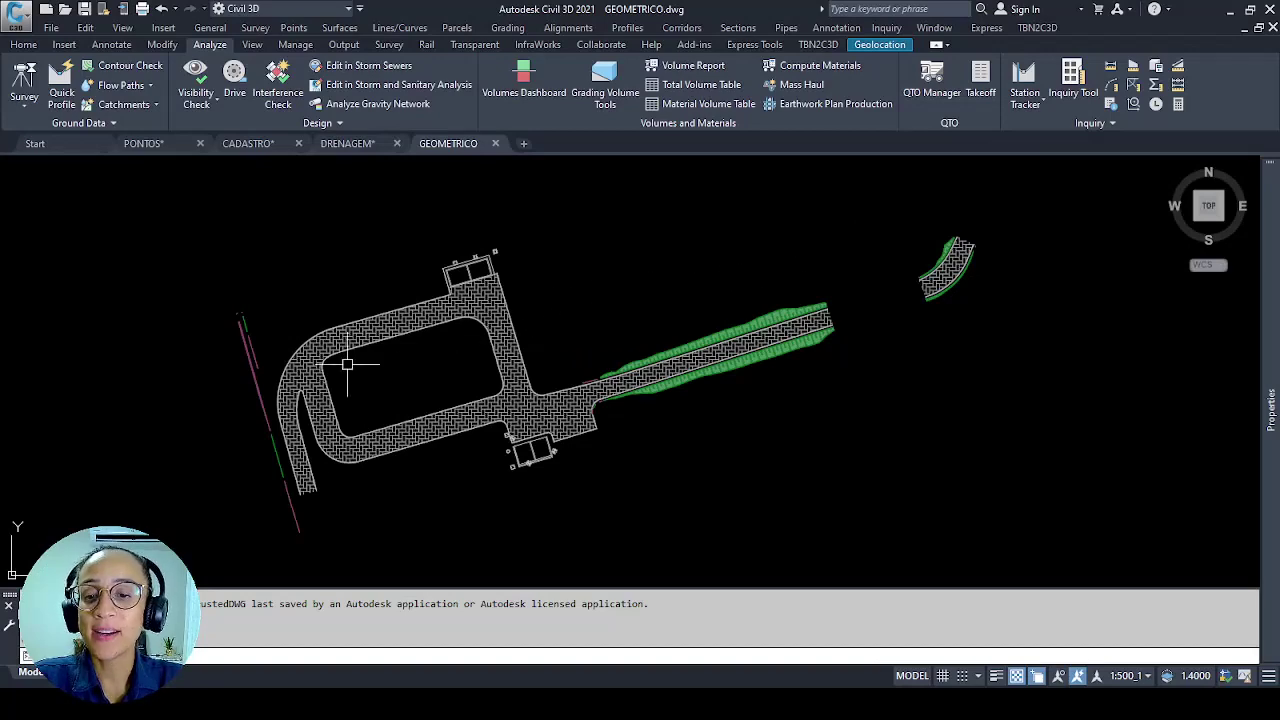
click(163, 143)
scroll(500, 363, down, 2)
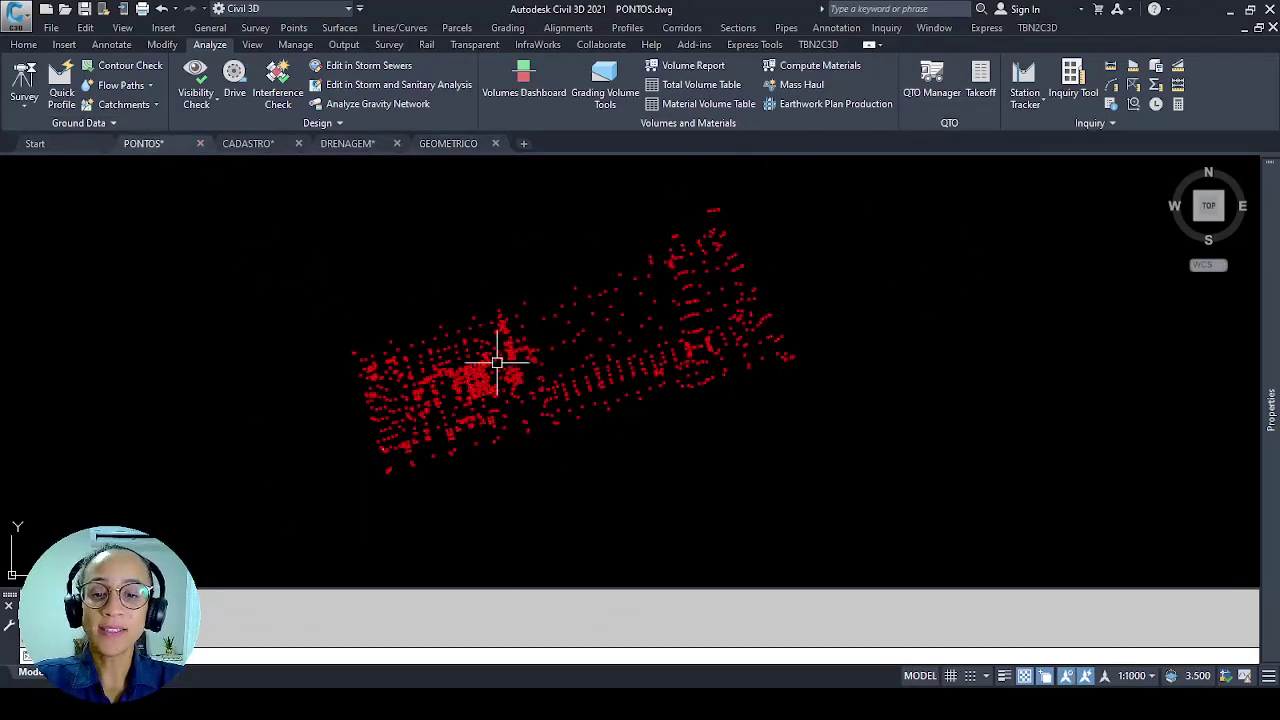
middle_drag(620, 327, 638, 335)
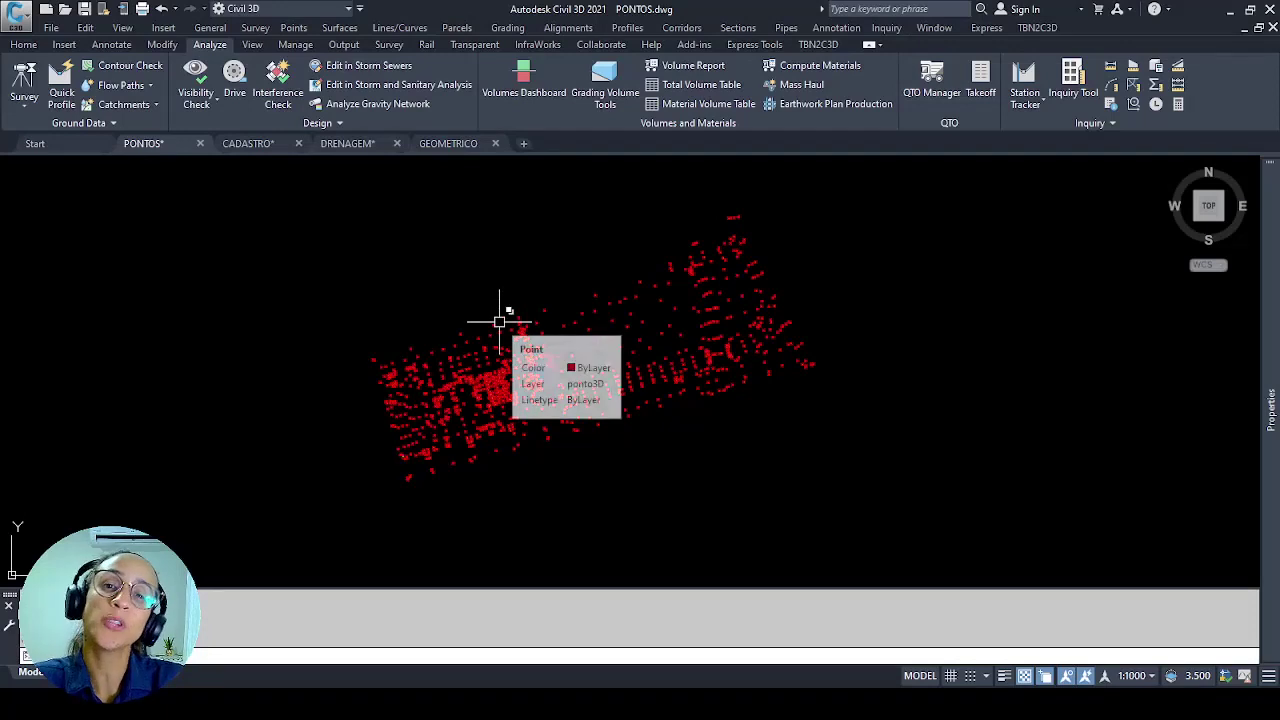
Inspect the northern boundary polyline and the tree symbols in the CADASTRO drawing, leaving nothing selected.
click(250, 143)
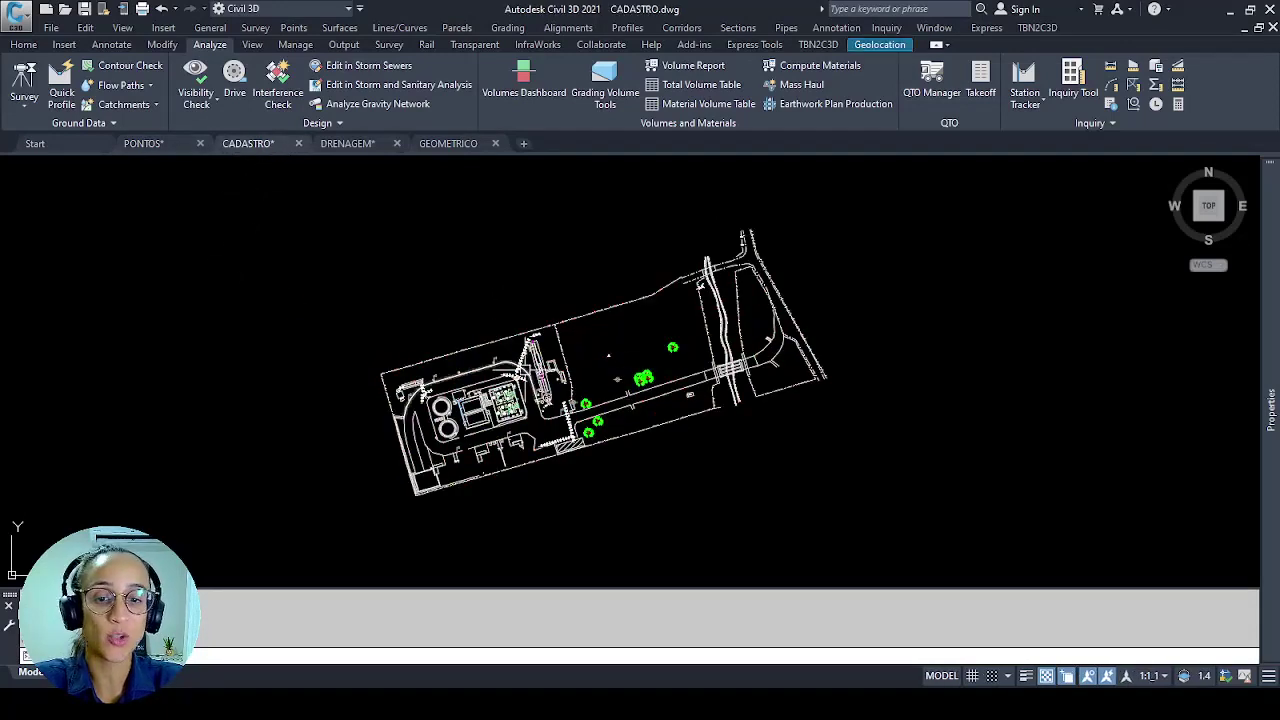
scroll(525, 367, up, 2)
click(418, 345)
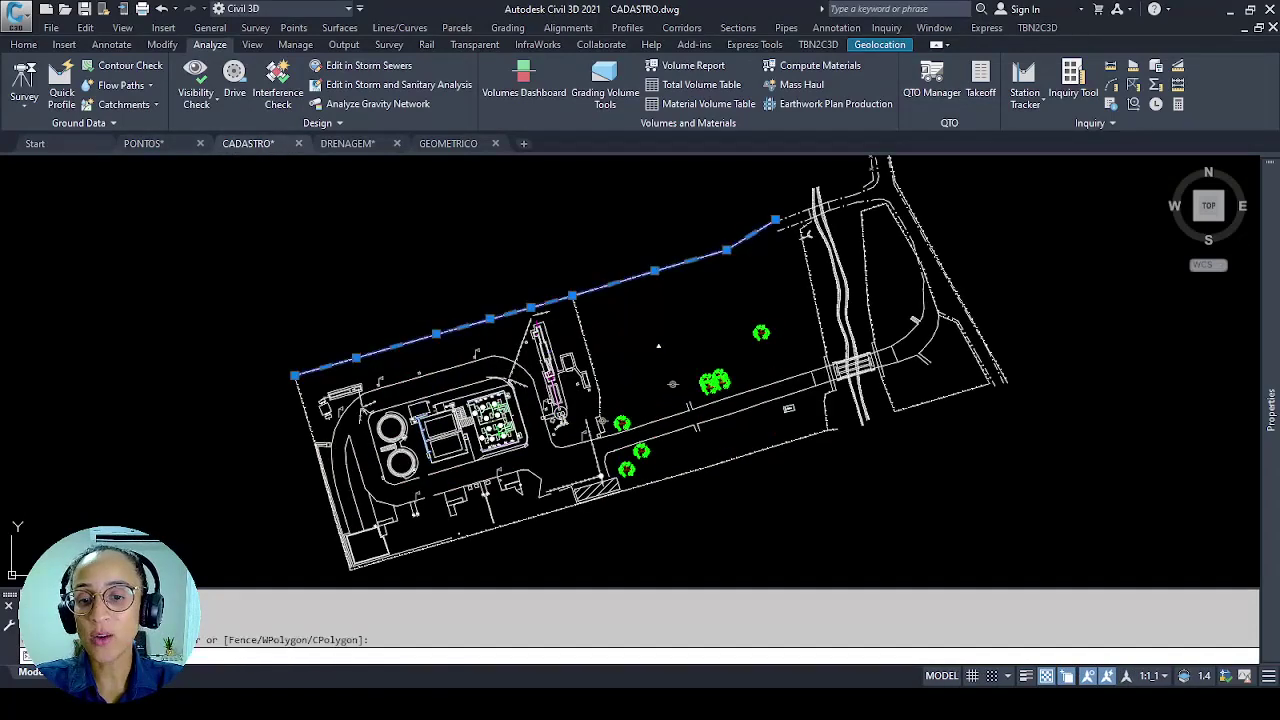
key(Escape)
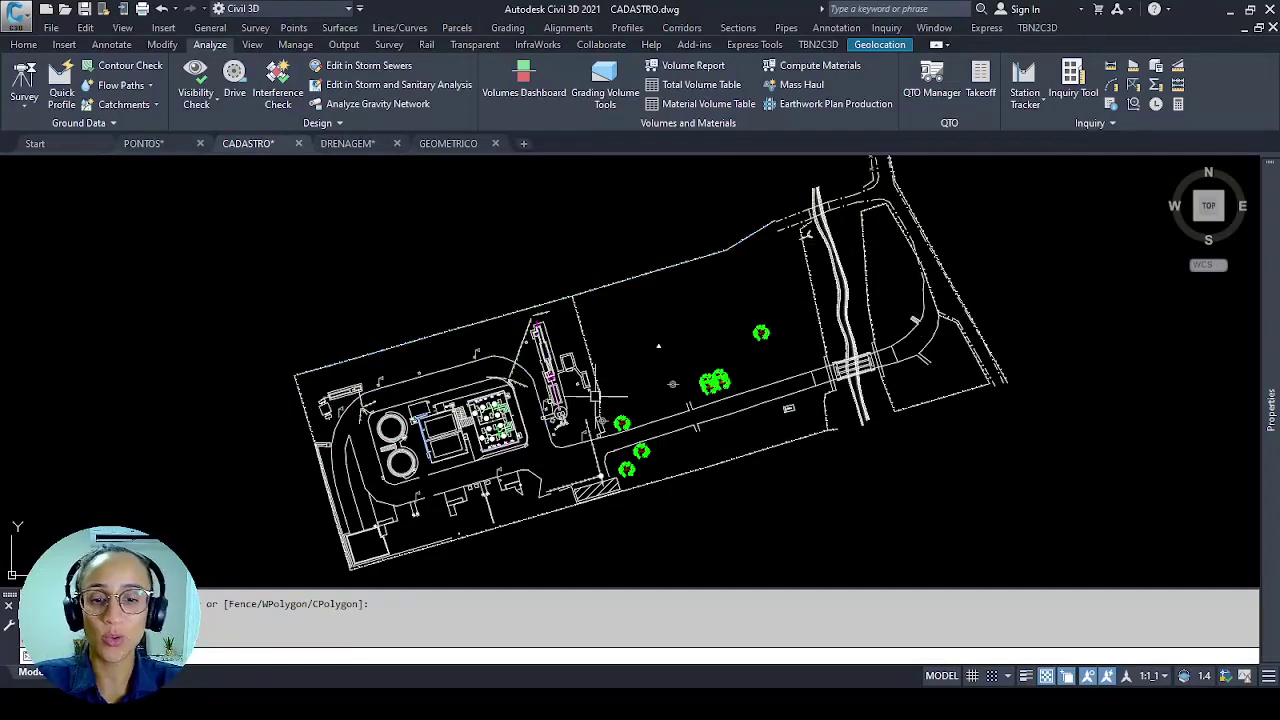
click(715, 380)
key(Escape)
Attach CADASTRO from the desktop's C3D folder to PONTOS as an external reference, with Attachment type, relative path, scale 1 and insertion point 0,0,0.
click(140, 146)
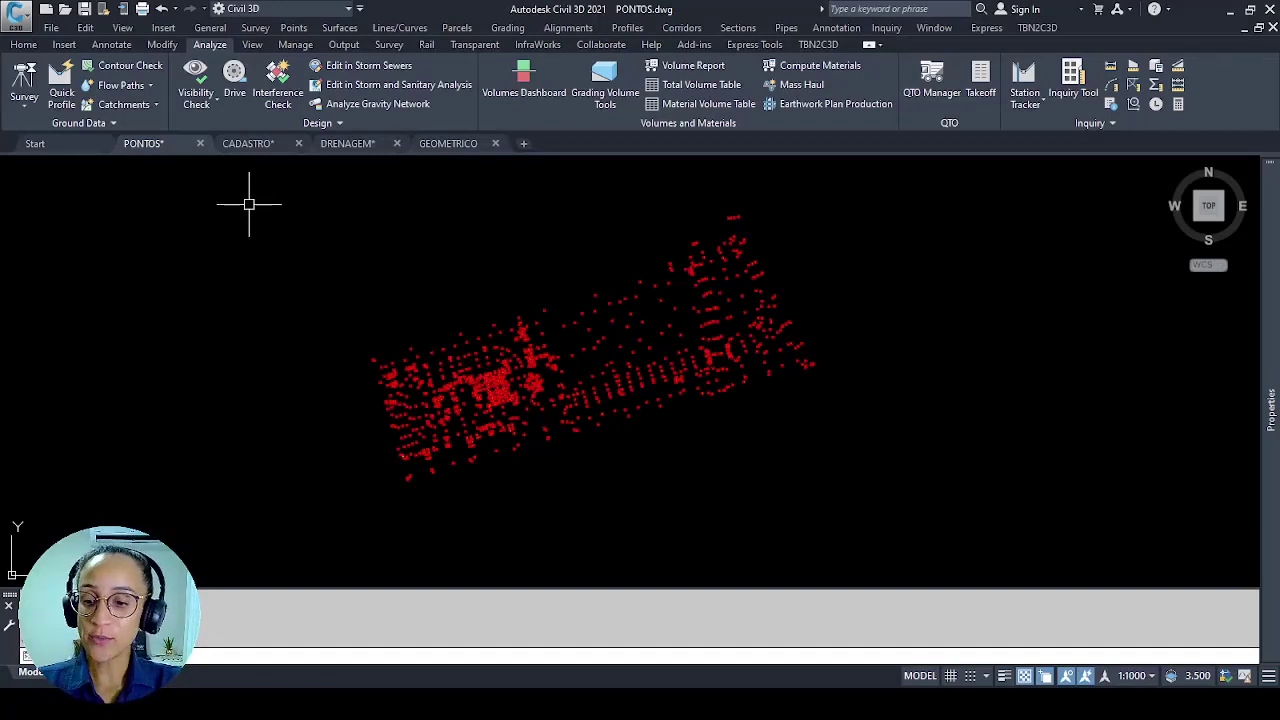
text(XREF)
key(Return)
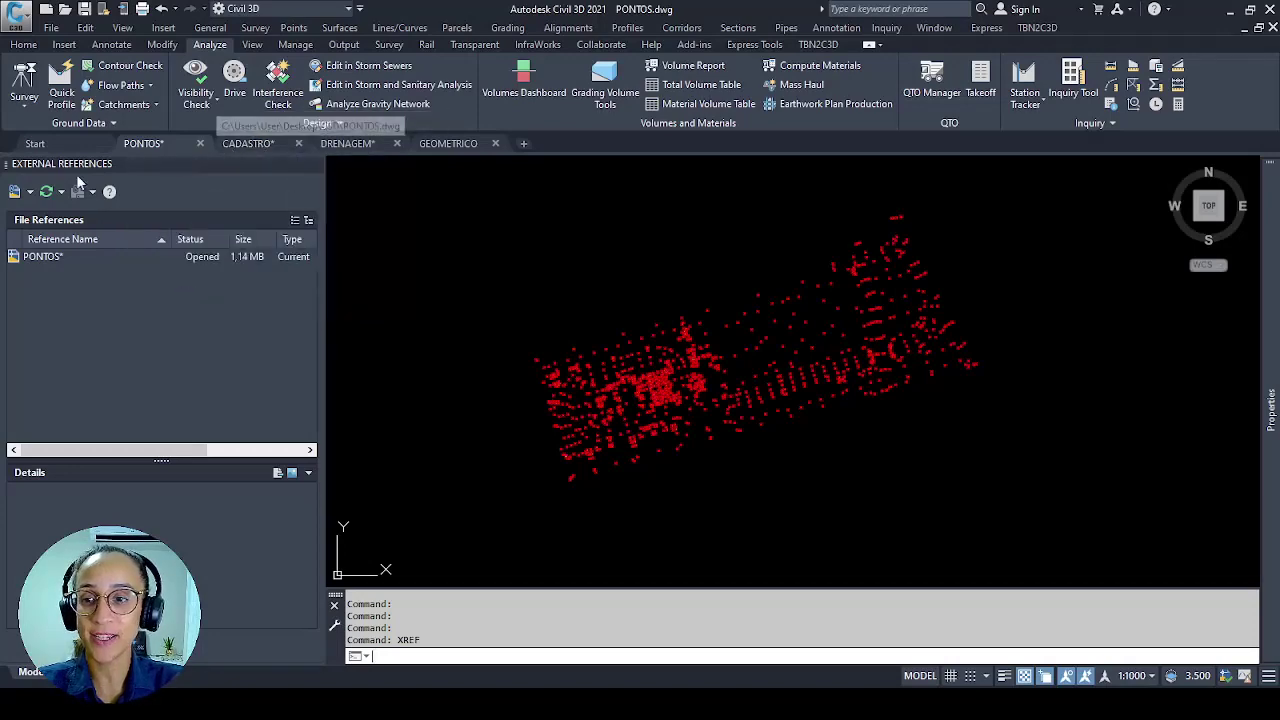
click(16, 193)
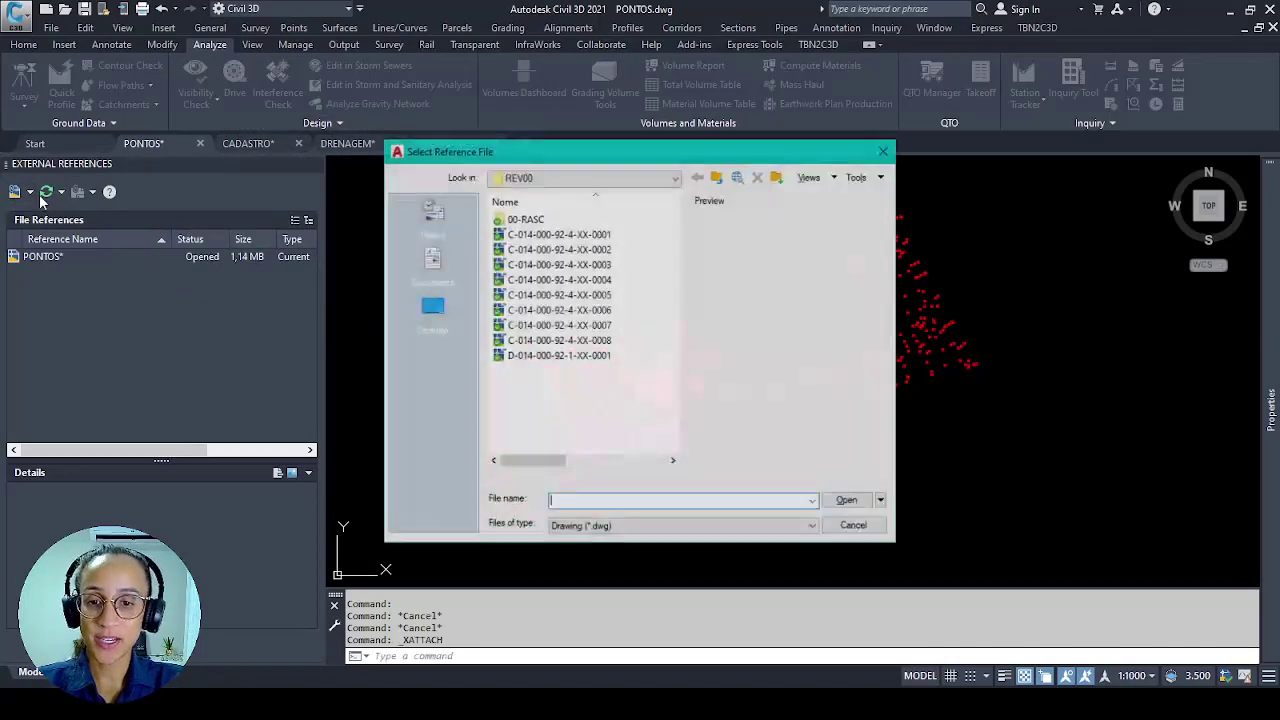
click(431, 310)
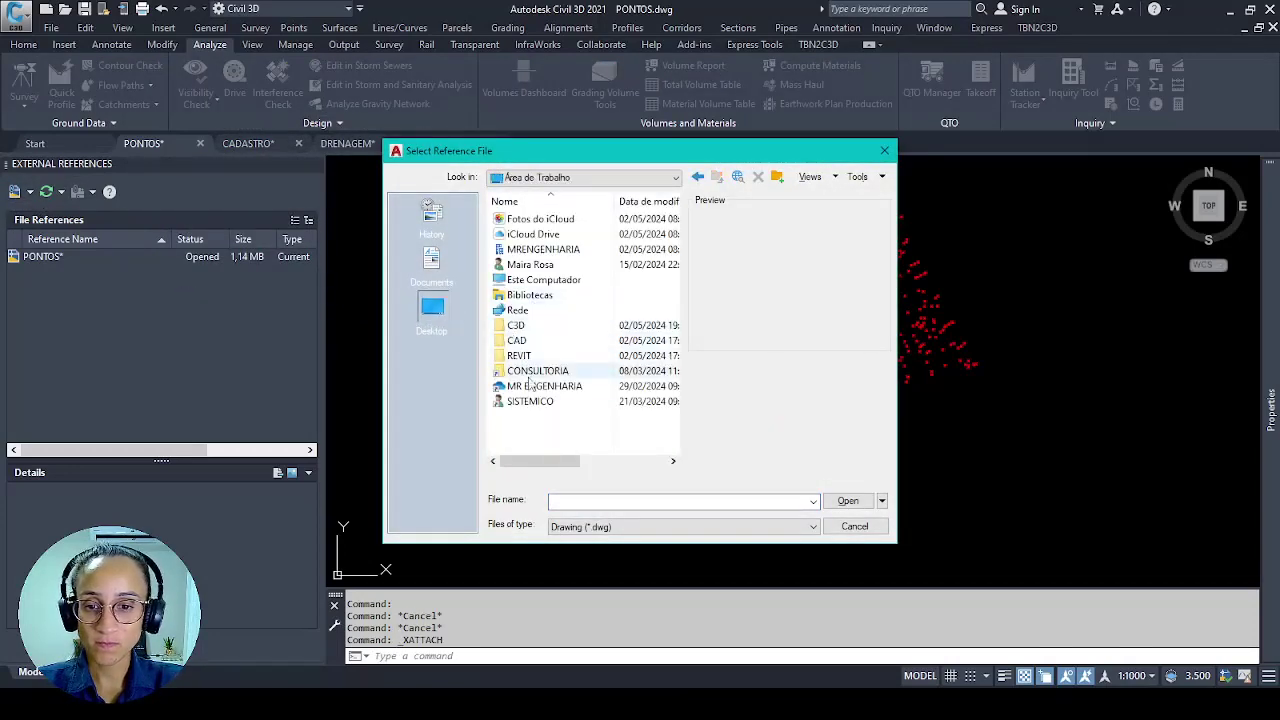
double_click(520, 327)
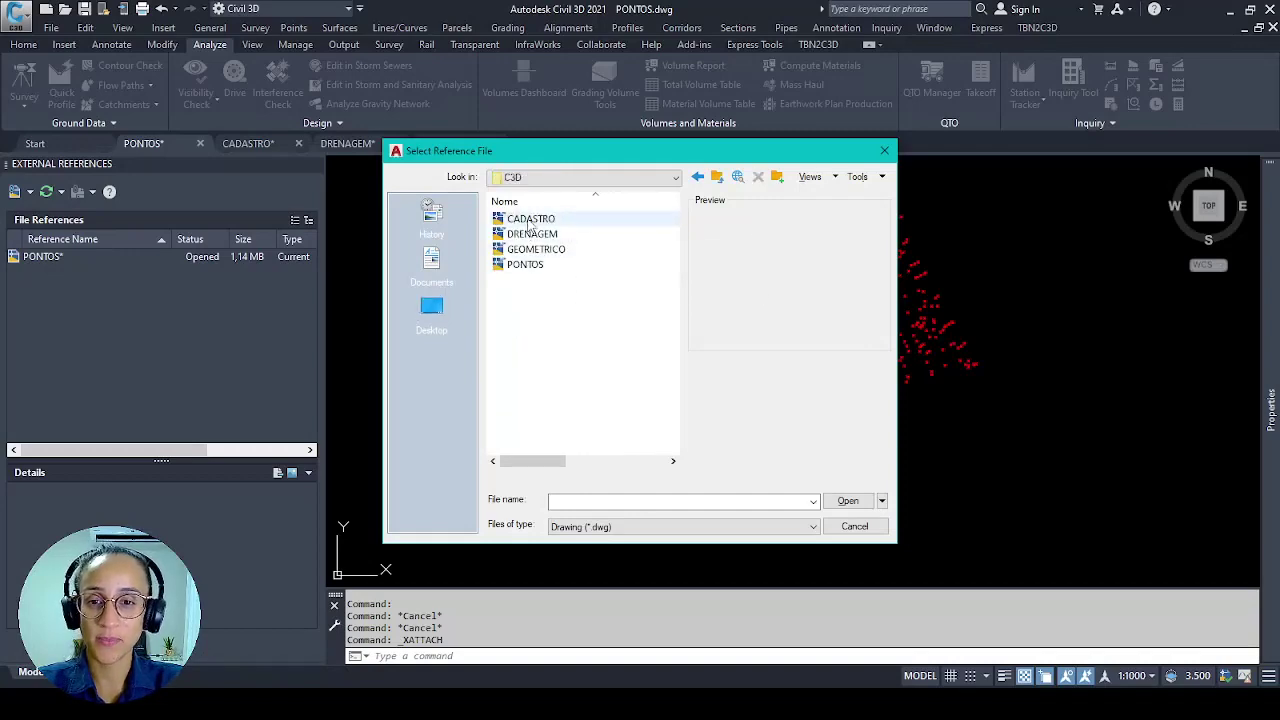
double_click(526, 219)
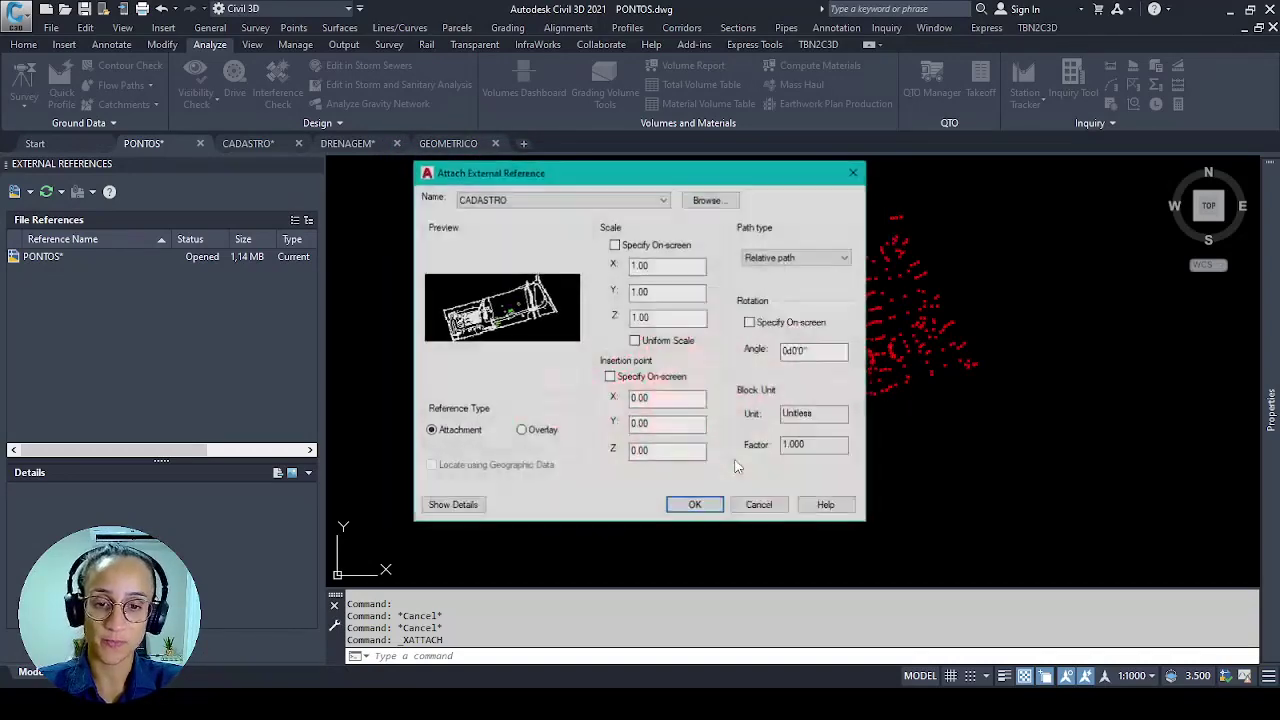
click(695, 505)
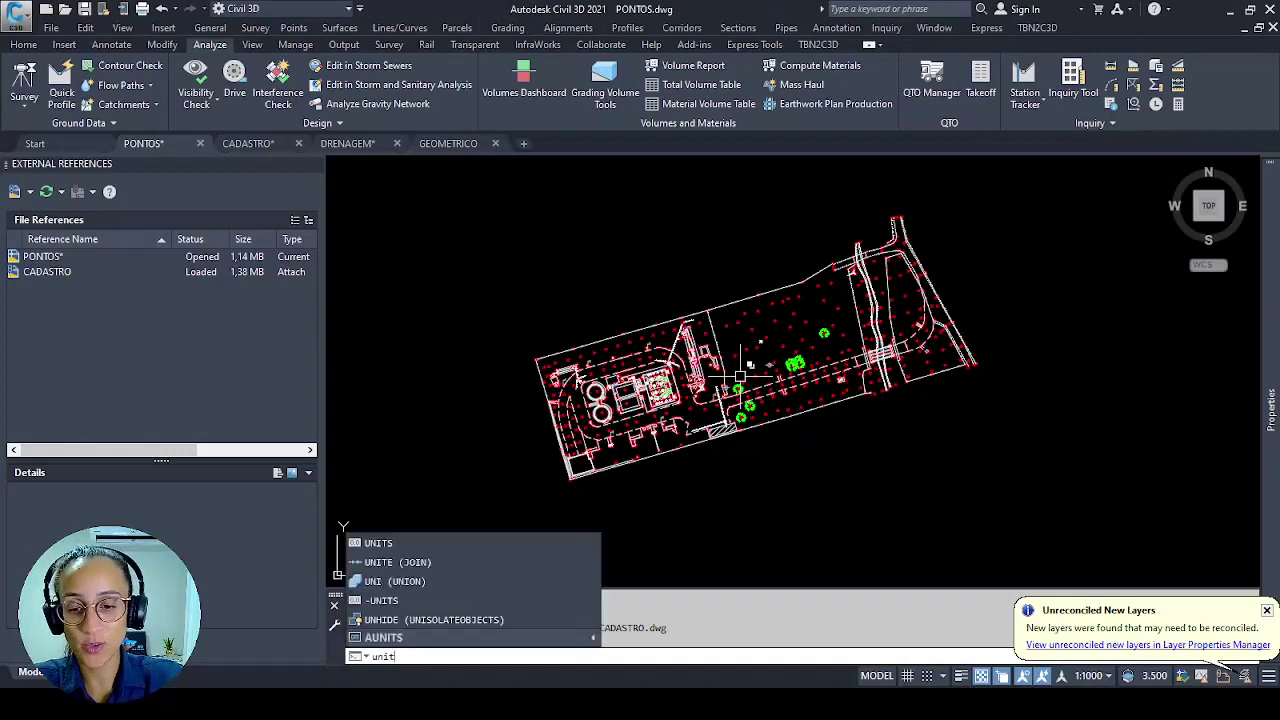
Check the drawing units of PONTOS, close the settings, and examine how the attached CADASTRO drawing lines up with the points.
key(Return)
key(Escape)
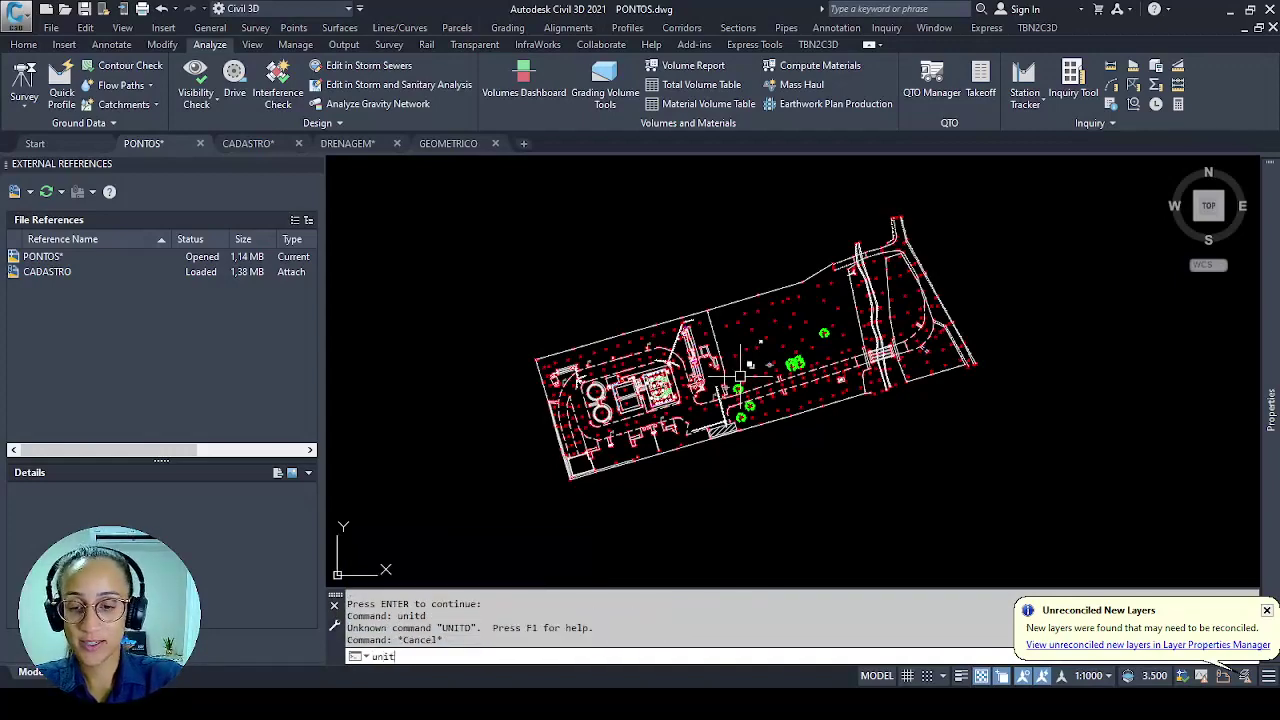
key(Return)
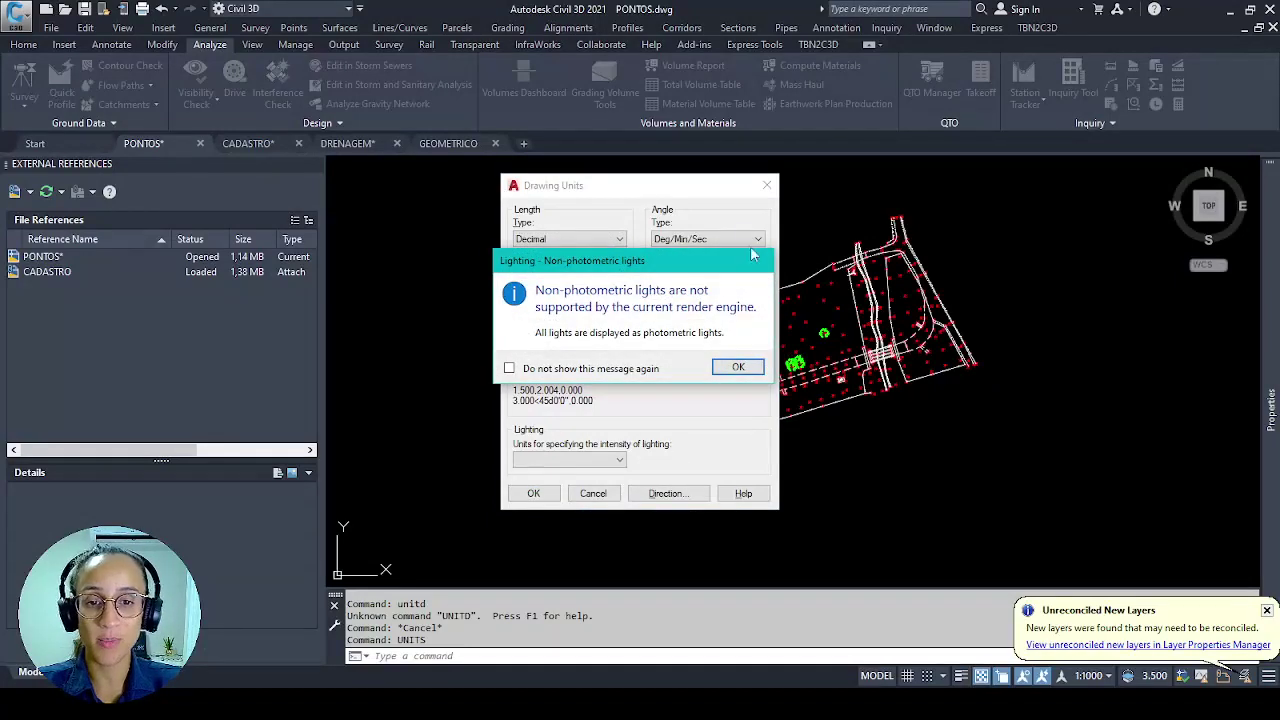
click(744, 368)
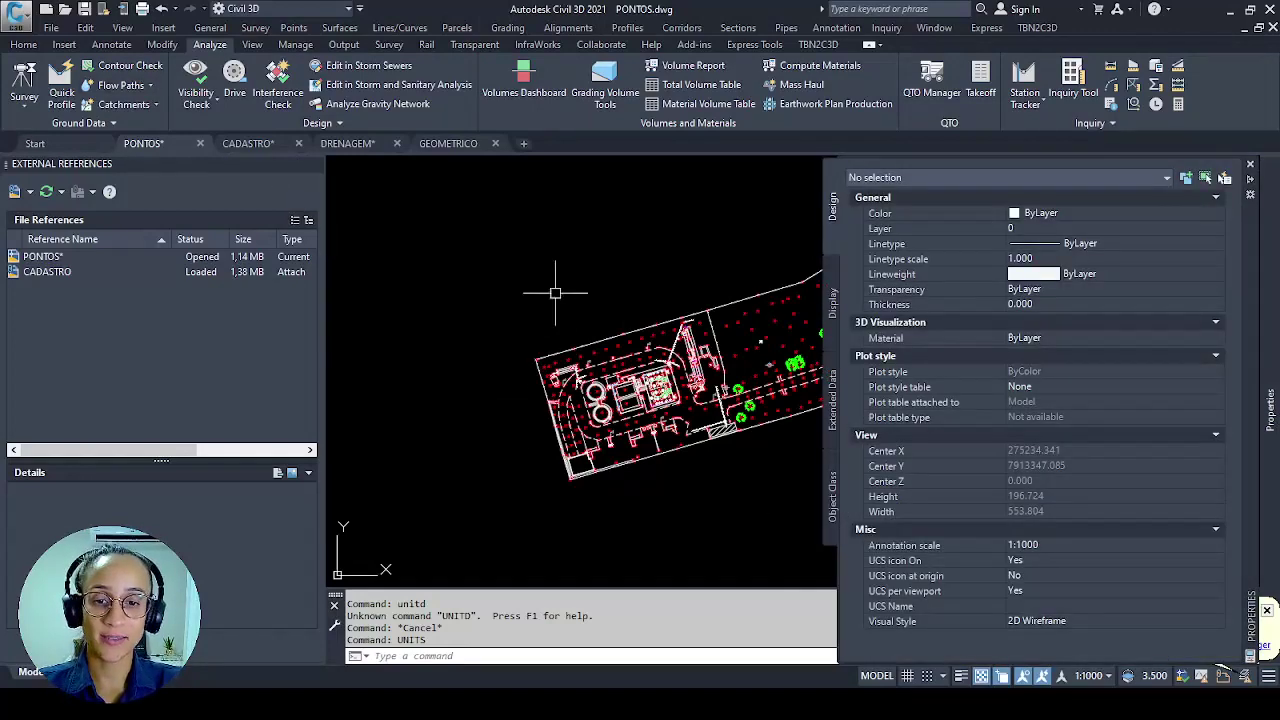
middle_drag(642, 313, 563, 307)
key(Escape)
scroll(680, 335, up, 4)
scroll(694, 337, down, 4)
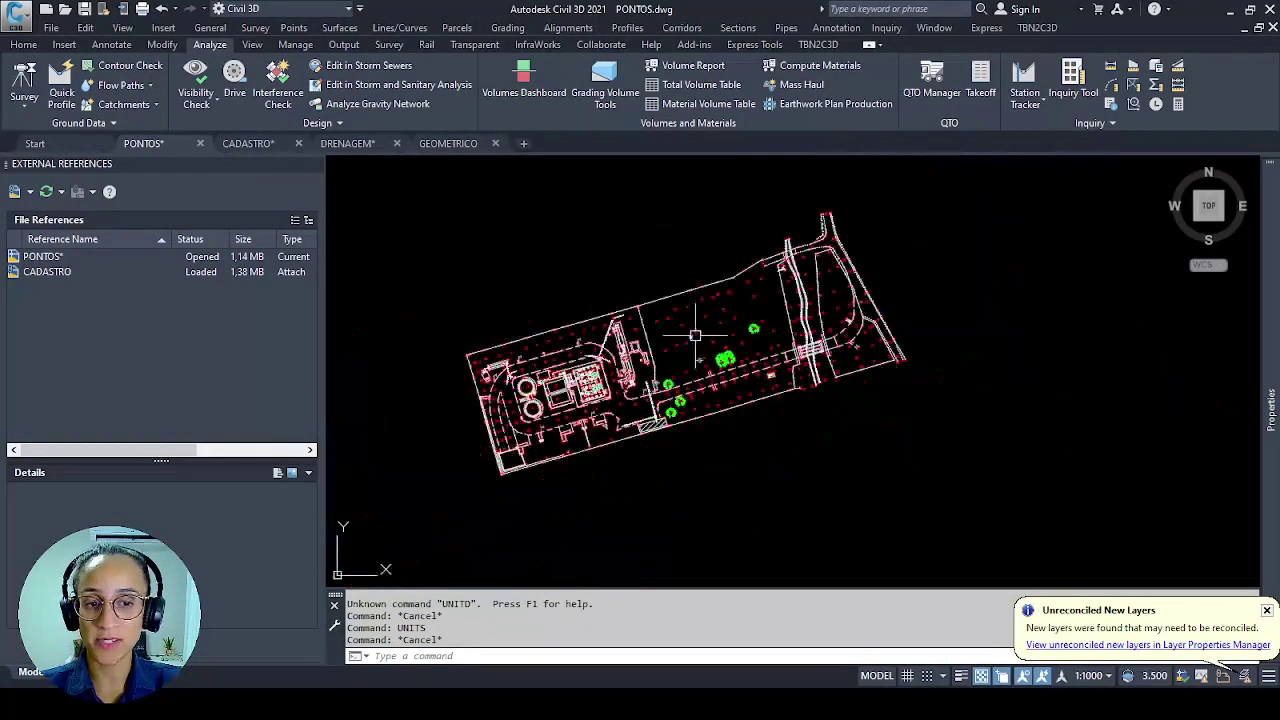
Check which layer the northern boundary polyline uses in the CADASTRO drawing, then clear the selection.
click(264, 145)
double_click(886, 252)
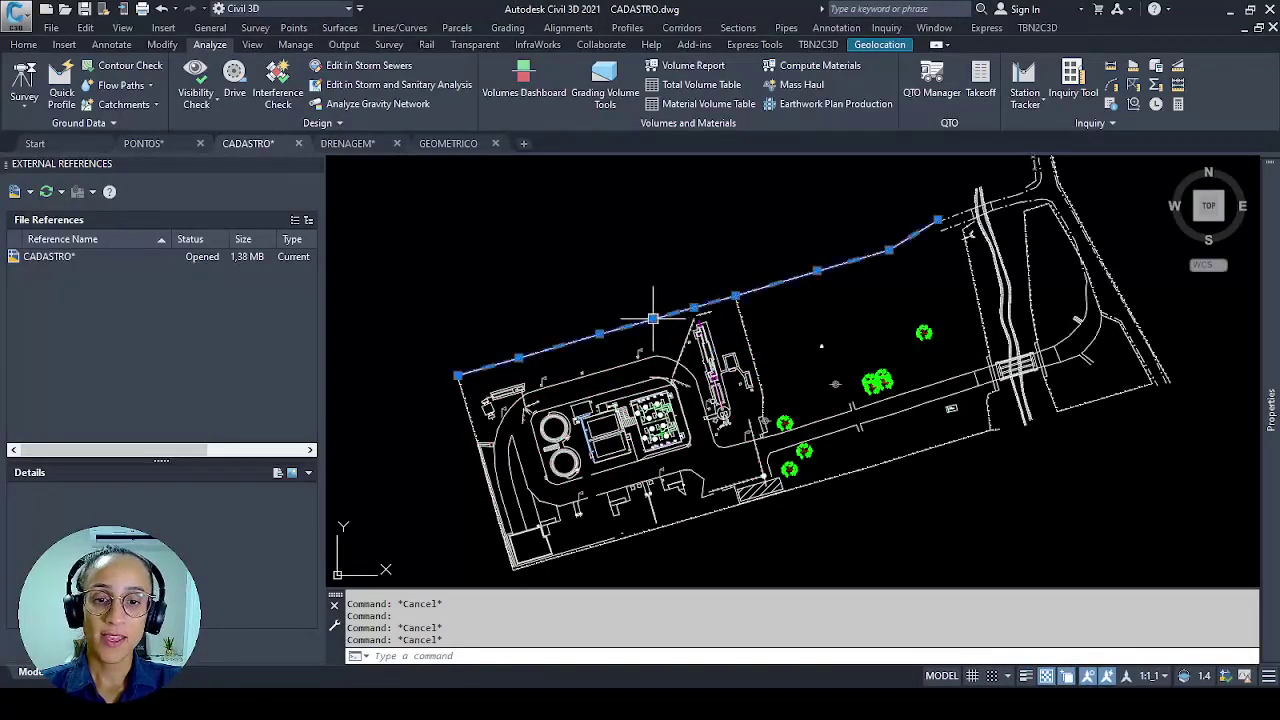
click(1092, 229)
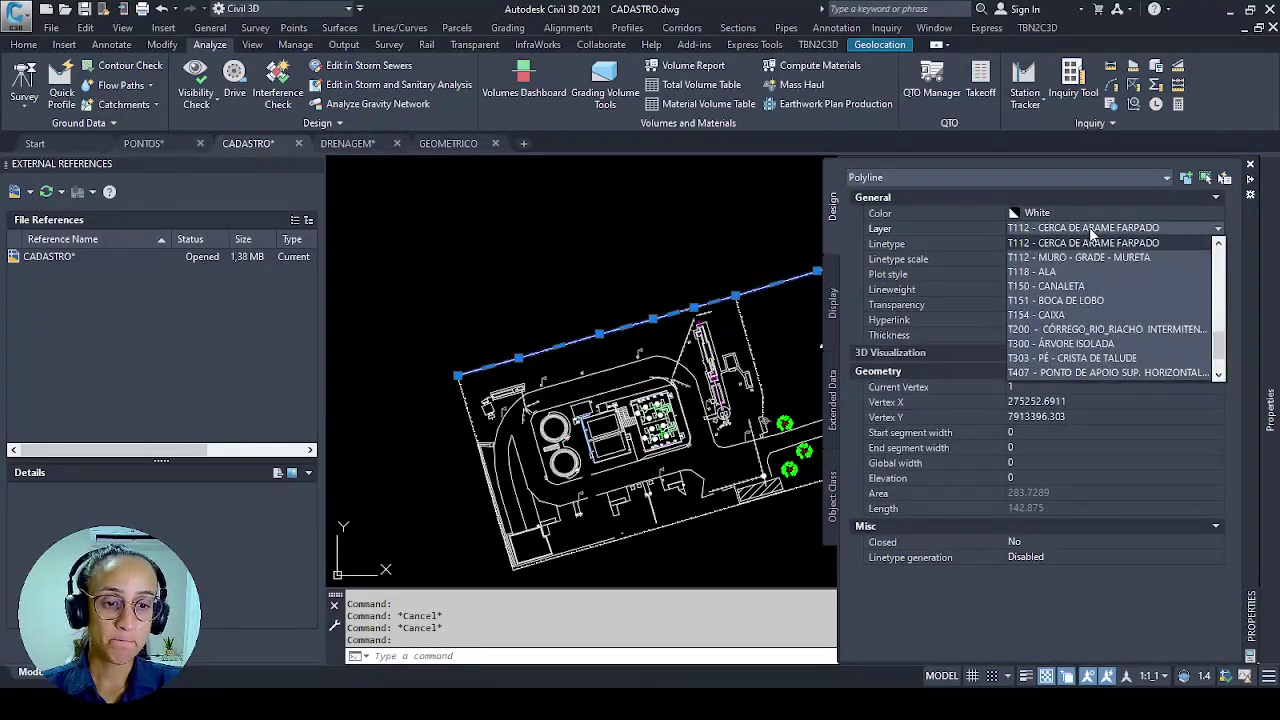
click(1100, 243)
key(Escape)
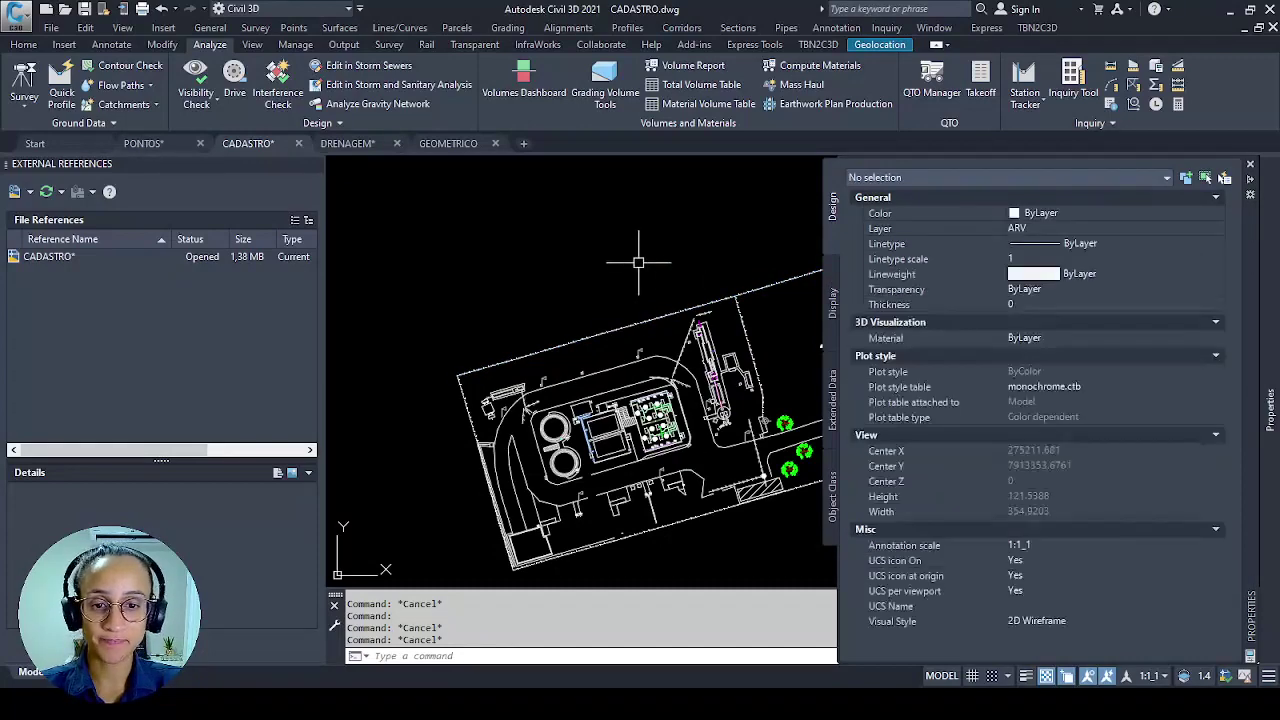
Erase the northern boundary polyline in CADASTRO and save the drawing.
click(745, 292)
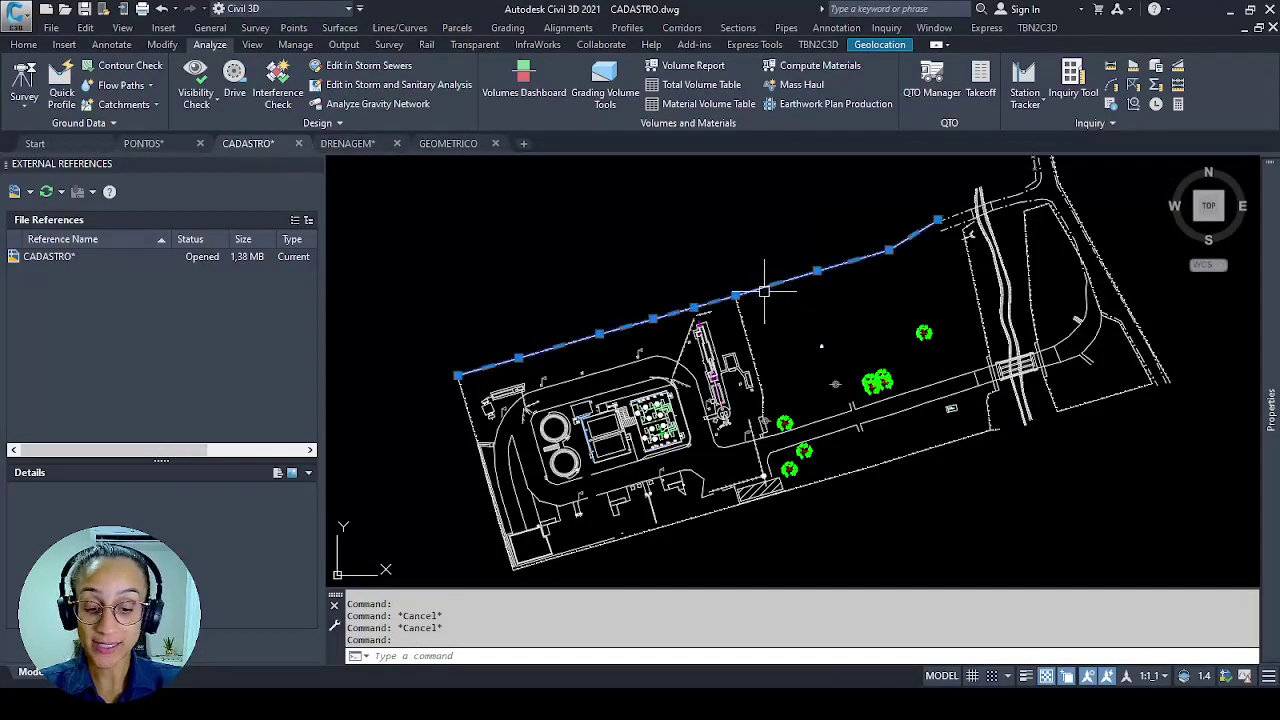
key(Delete)
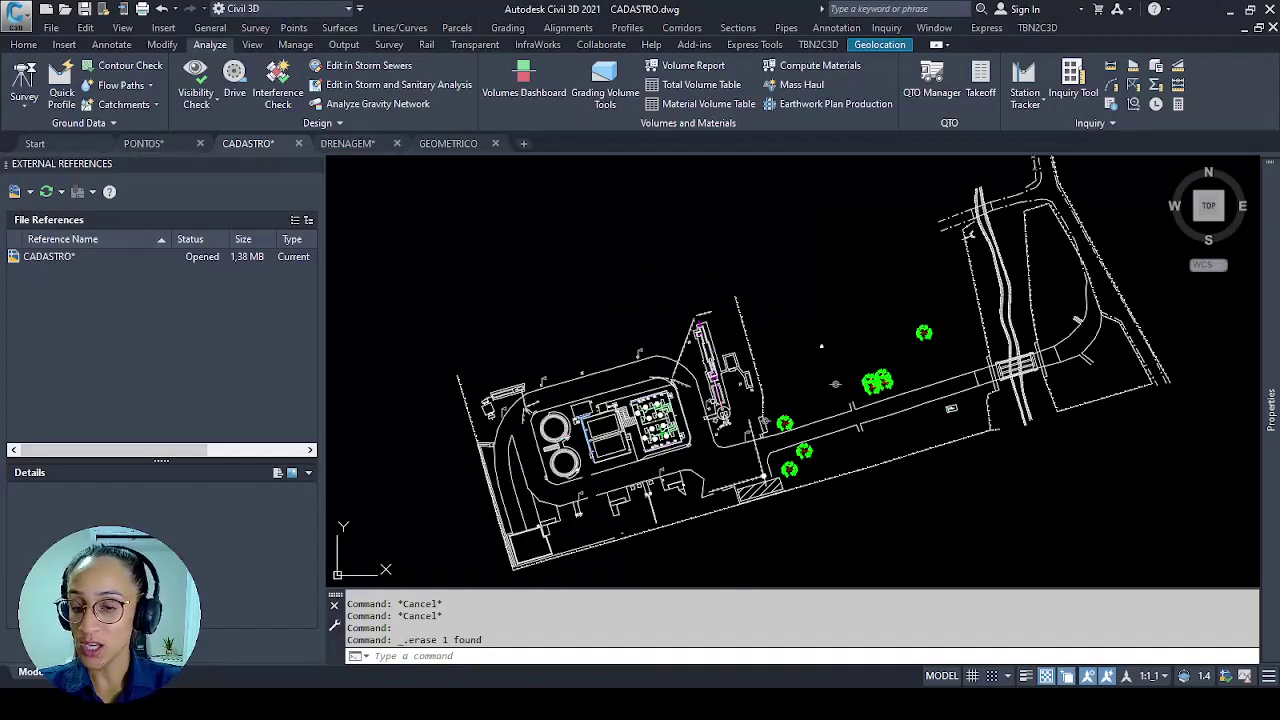
key(ctrl+s)
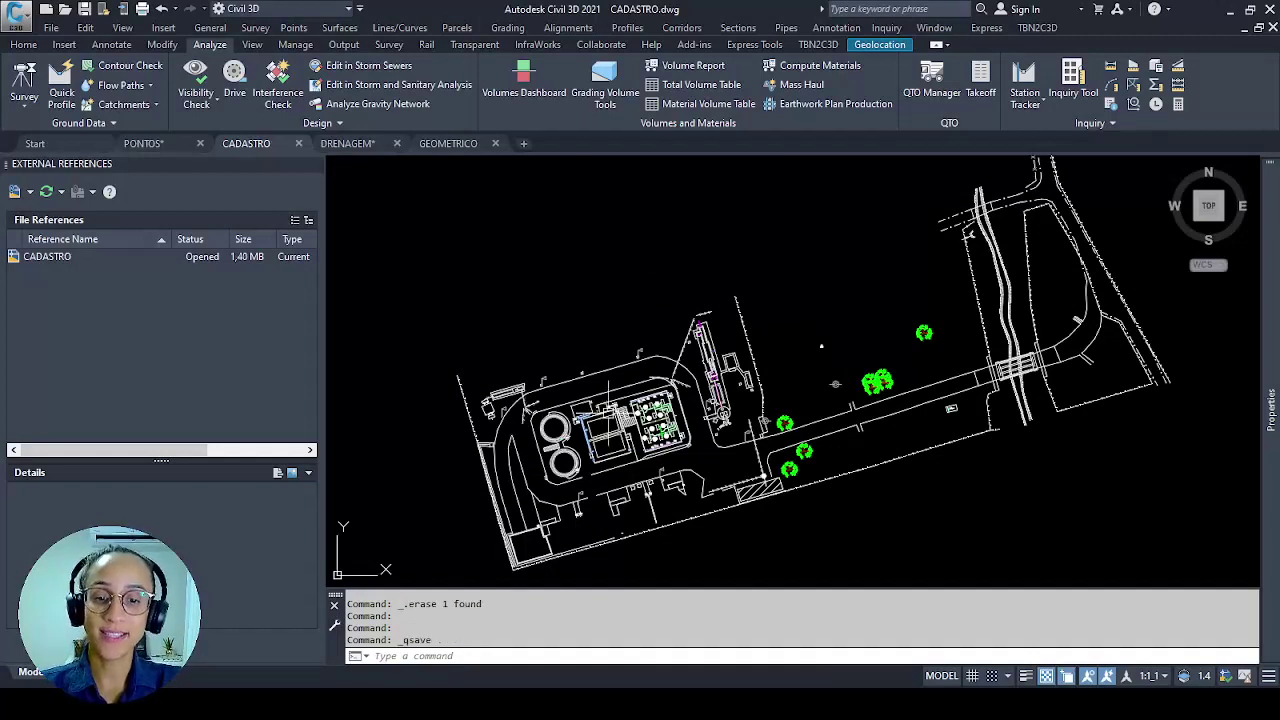
Return to PONTOS, collapse the External References palette and reload the modified CADASTRO reference.
click(145, 143)
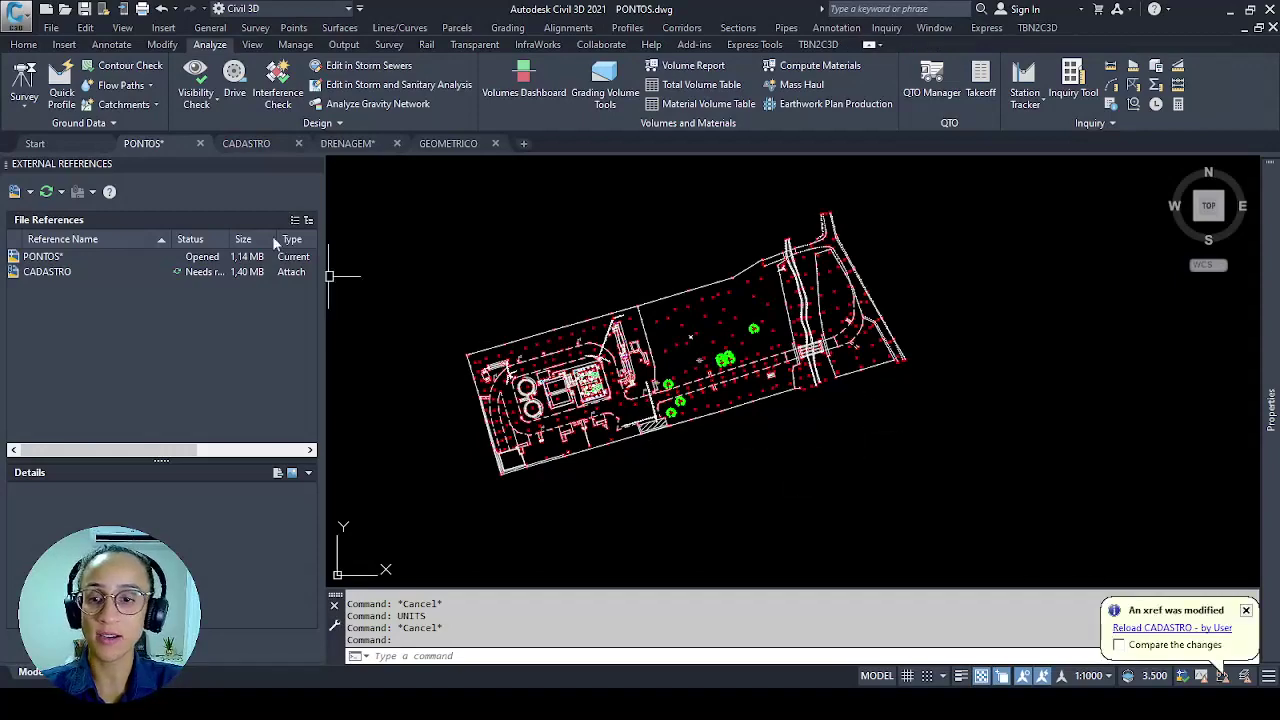
click(301, 165)
scroll(480, 315, up, 2)
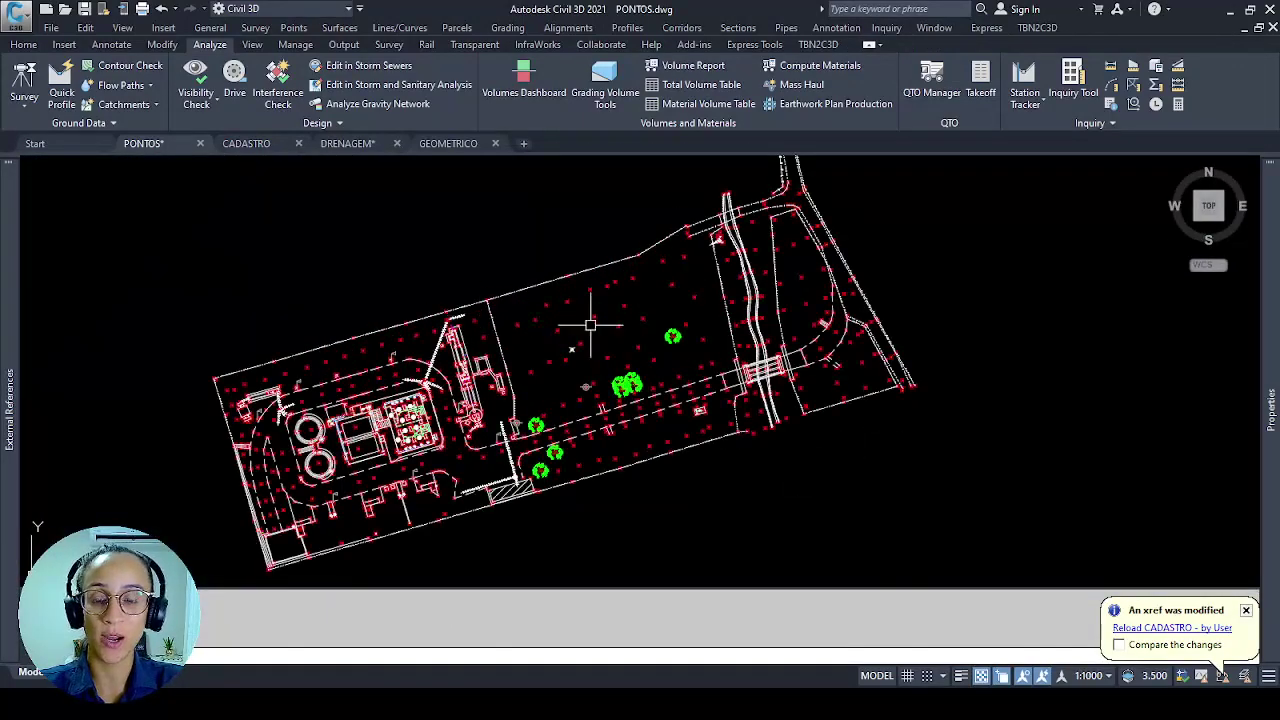
click(1130, 628)
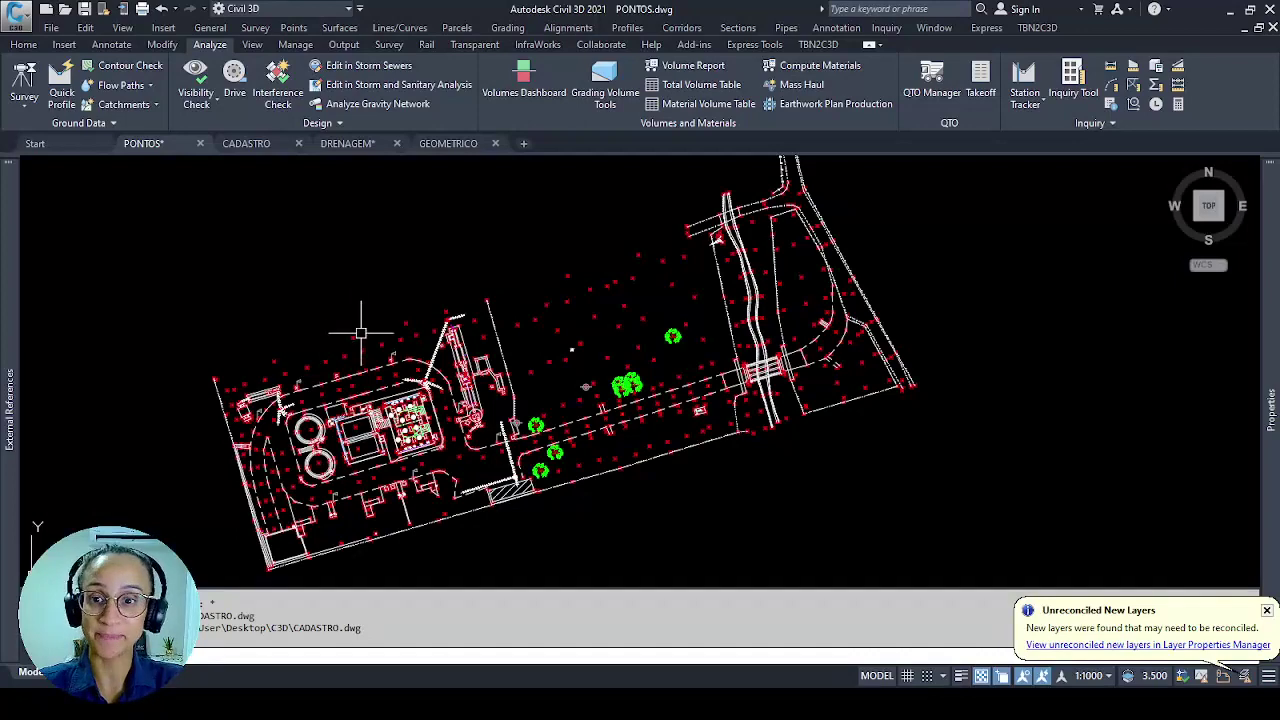
Switch to the GEOMETRICO drawing, attach CADASTRO as an external reference and send it to the back of the draw order.
click(455, 143)
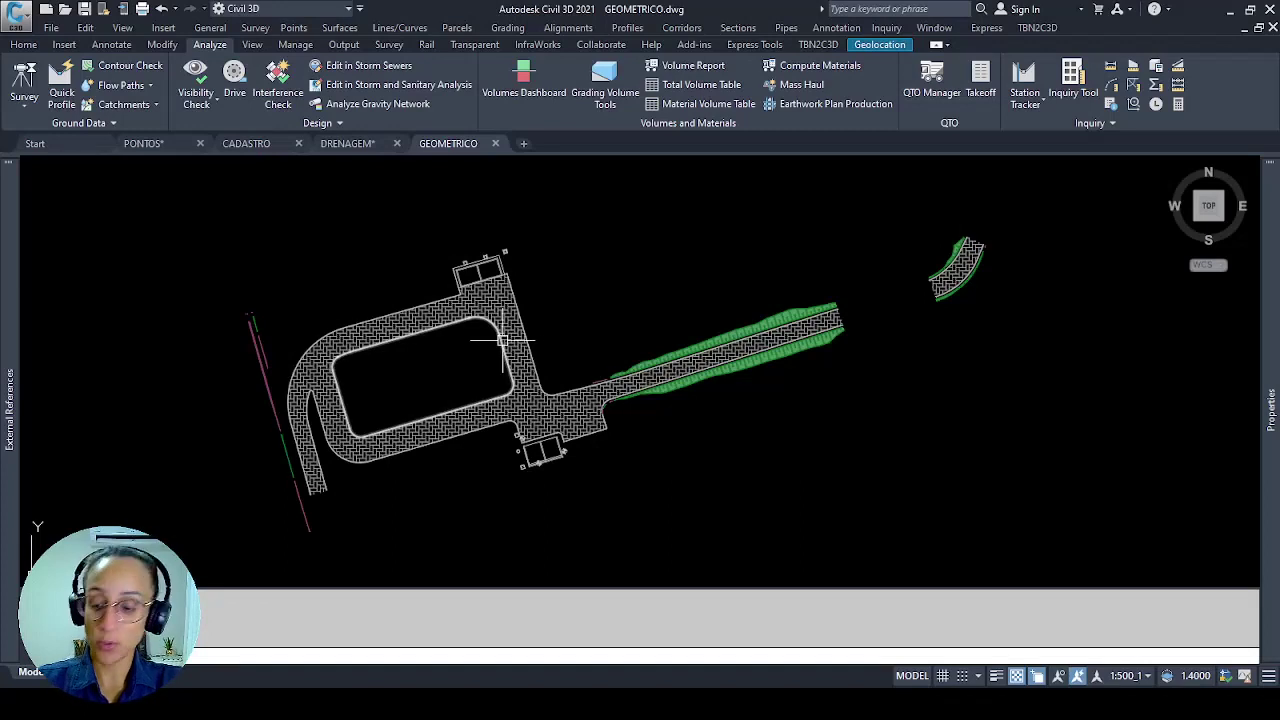
text(xr)
key(Return)
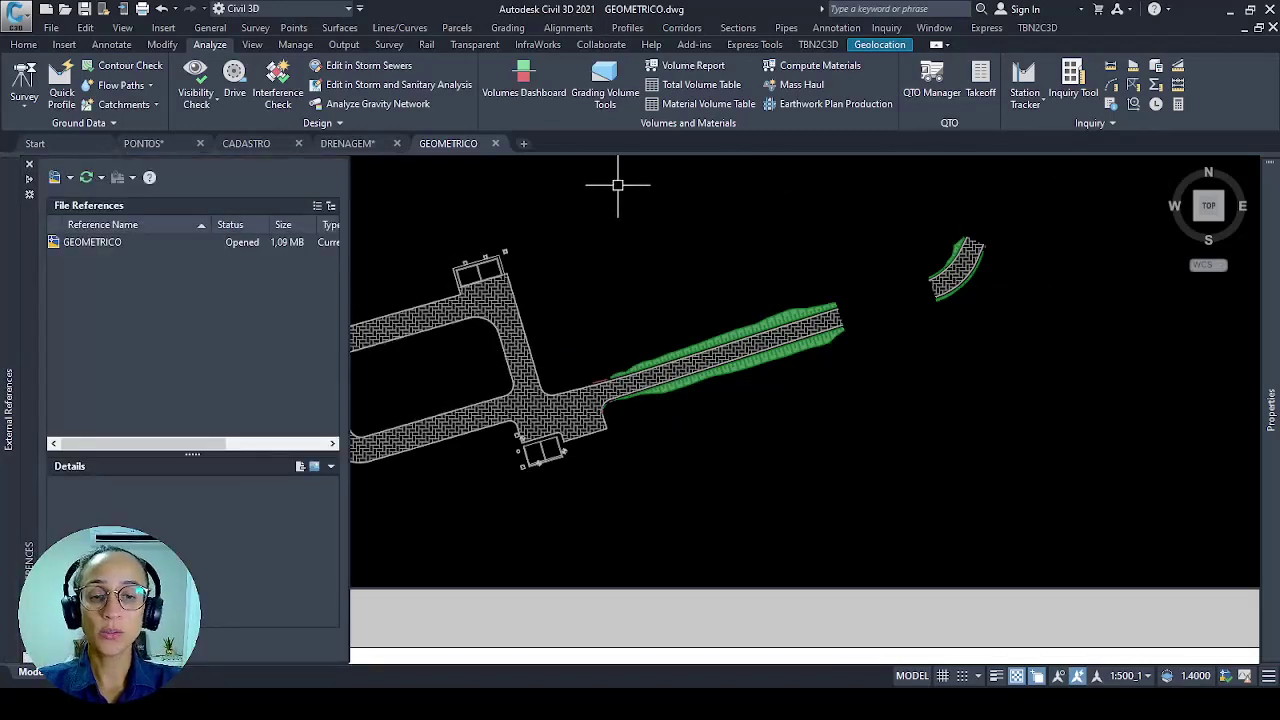
mouse_move(8, 310)
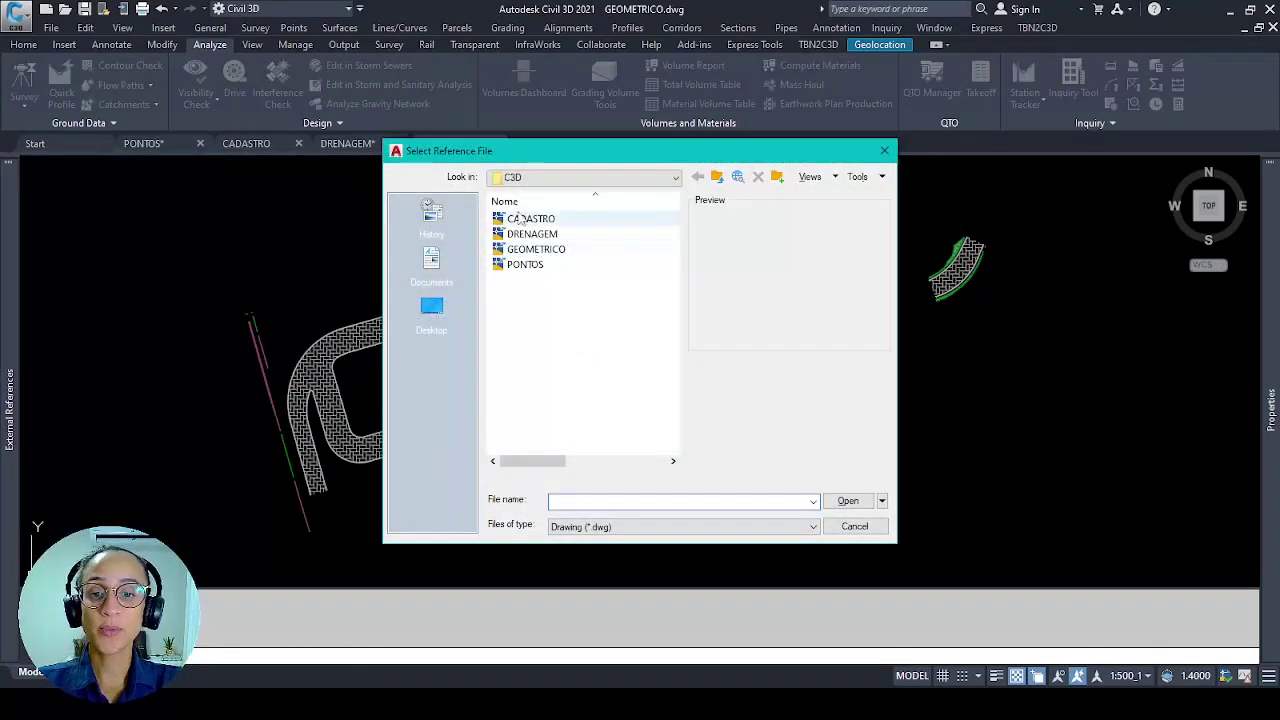
double_click(522, 219)
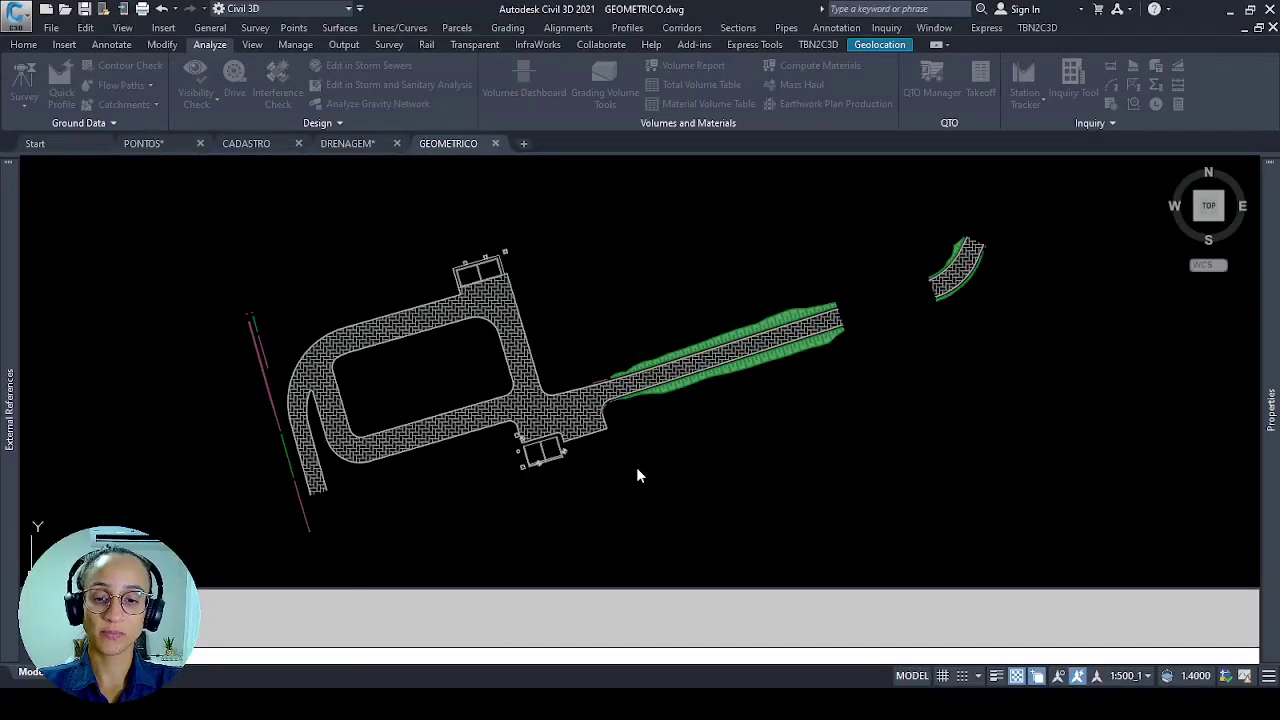
click(700, 504)
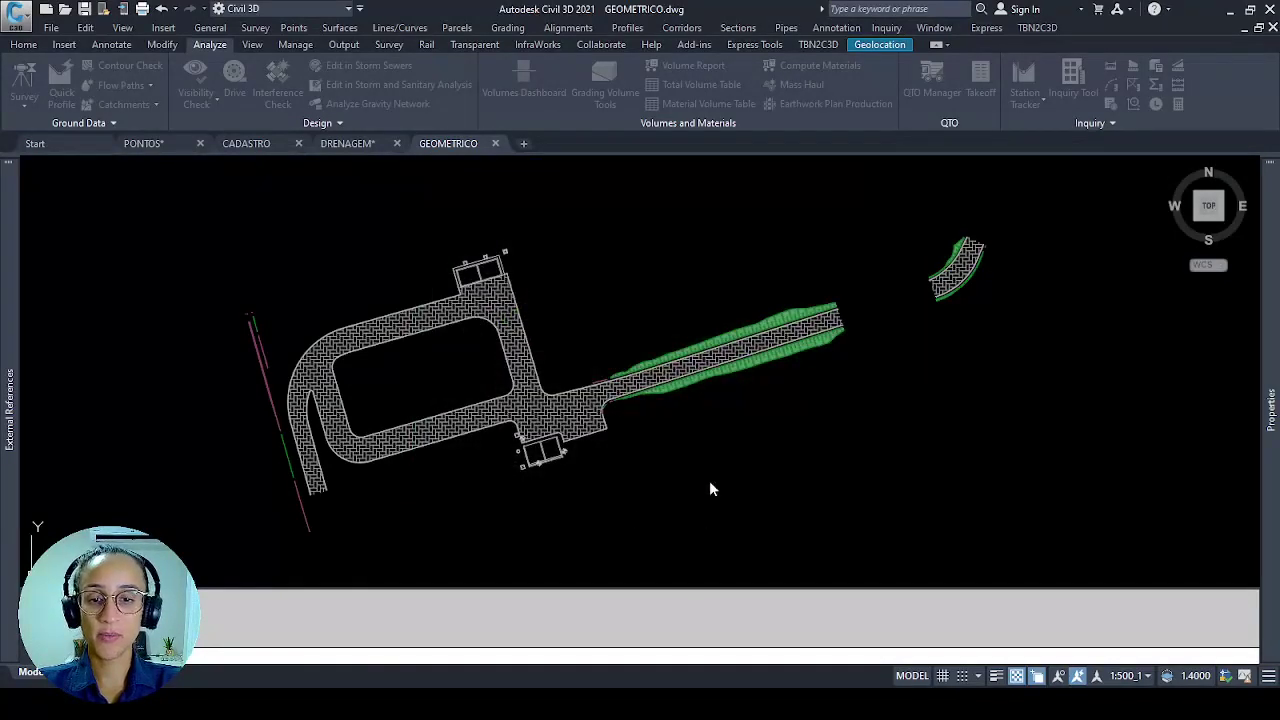
scroll(820, 288, up, 4)
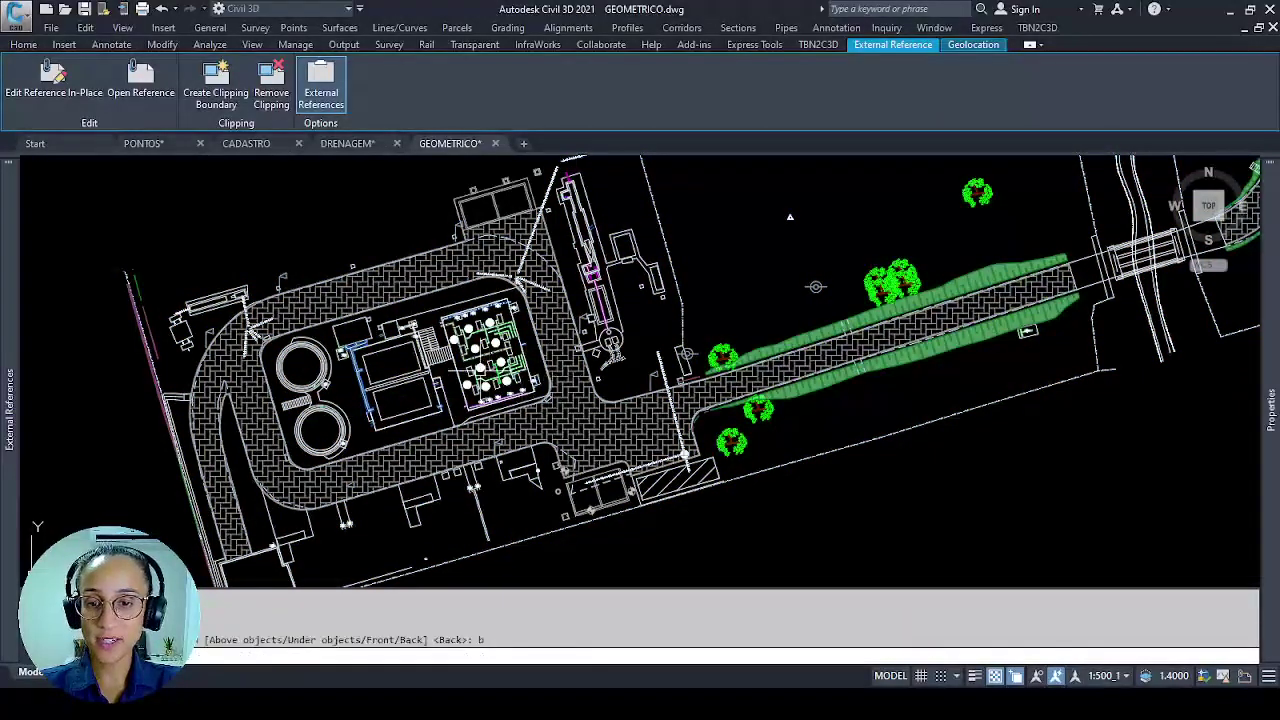
Check the properties of the attached CADASTRO reference, clear the selection, and examine how it lines up with the paved road.
click(896, 278)
scroll(668, 299, down, 2)
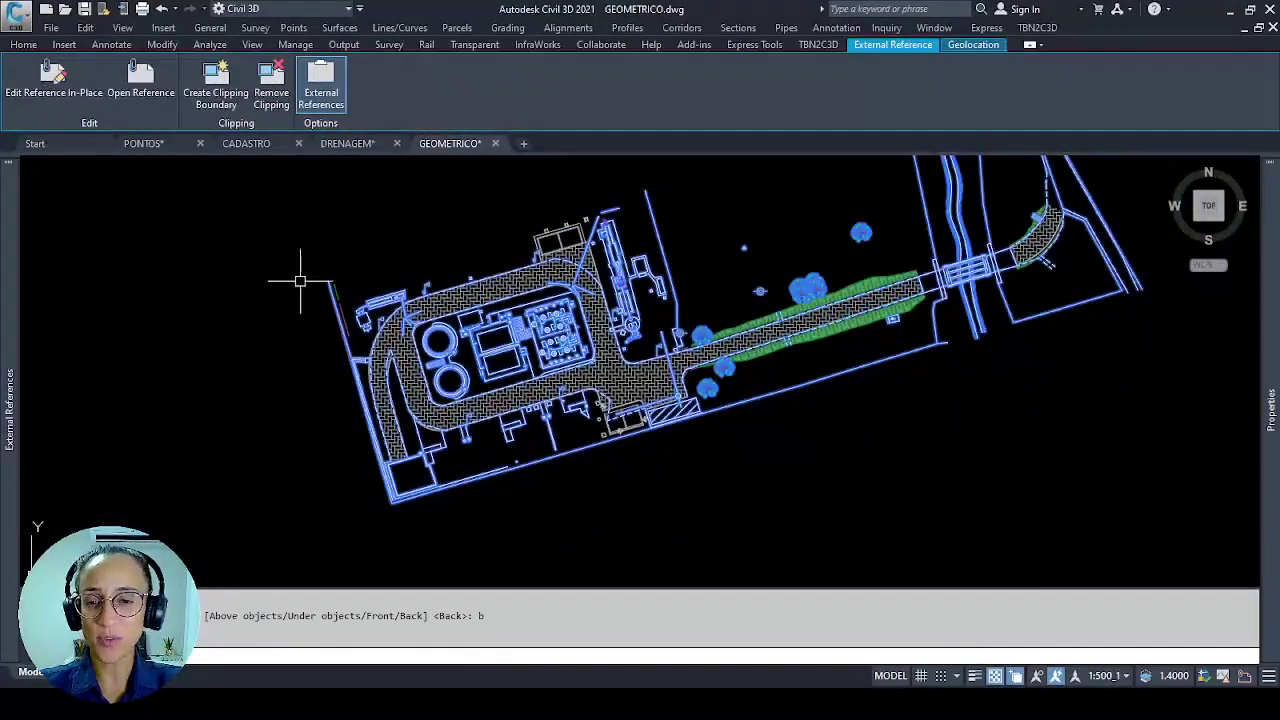
key(ctrl+1)
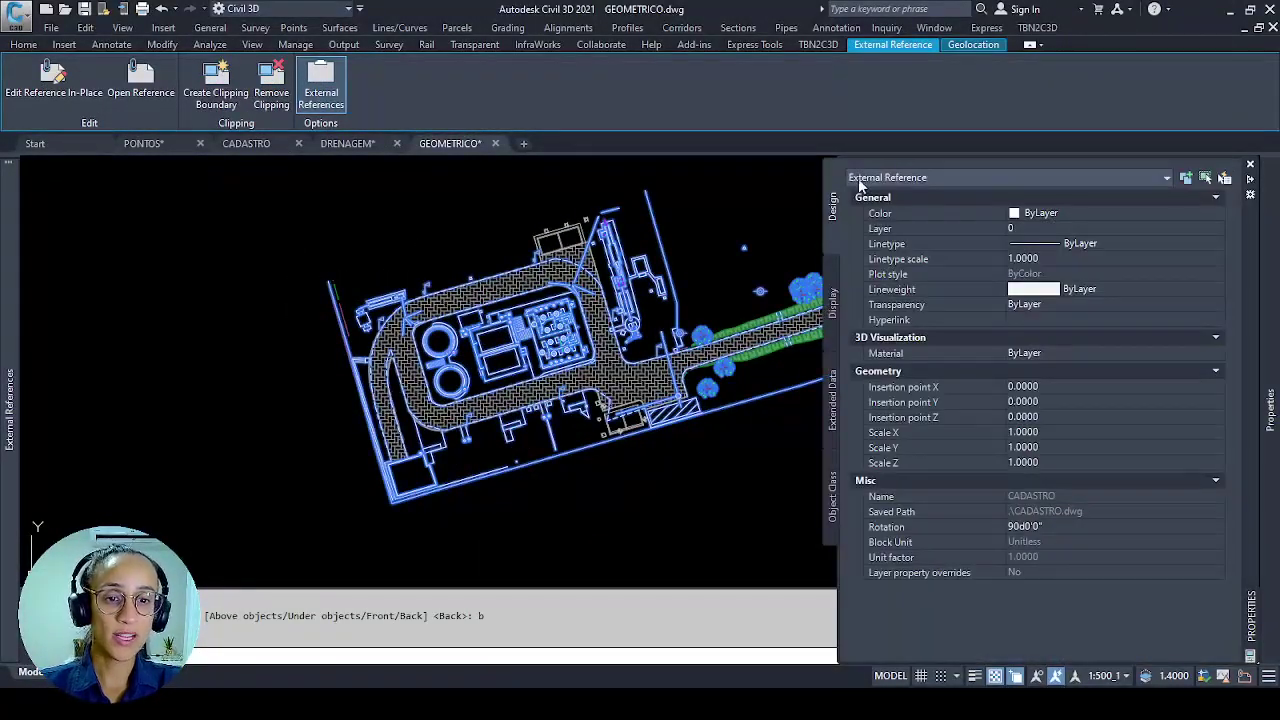
scroll(586, 262, up, 2)
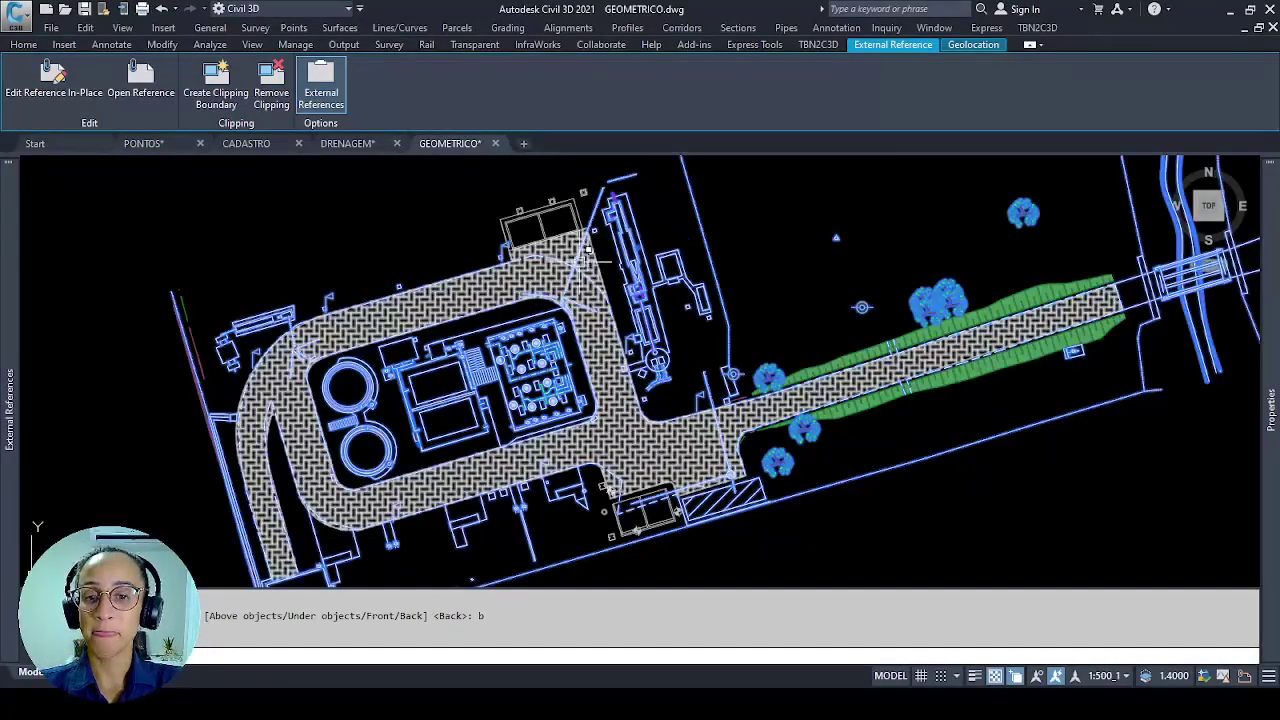
scroll(481, 358, down, 2)
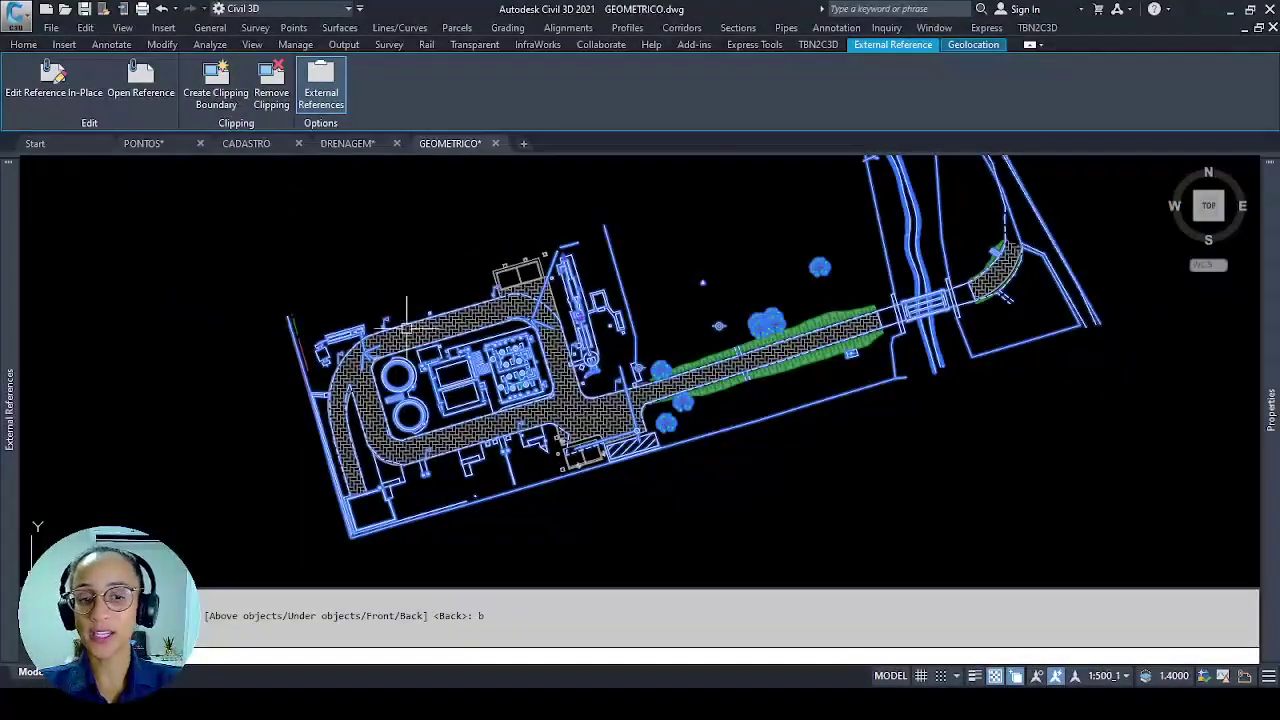
scroll(708, 383, up, 4)
key(Escape)
key(Escape)
middle_drag(708, 383, 1083, 337)
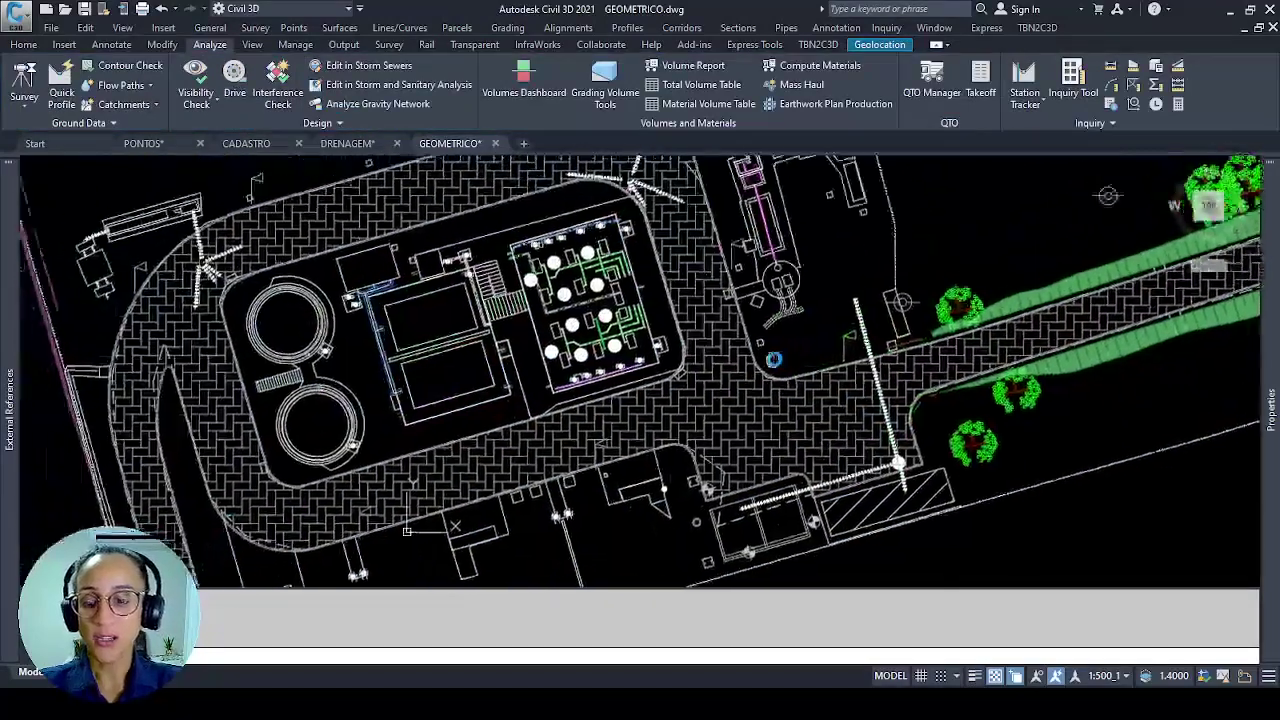
scroll(170, 345, down, 2)
mouse_move(192, 375)
middle_down()
mouse_move(212, 365)
mouse_move(262, 415)
mouse_move(80, 418)
middle_up()
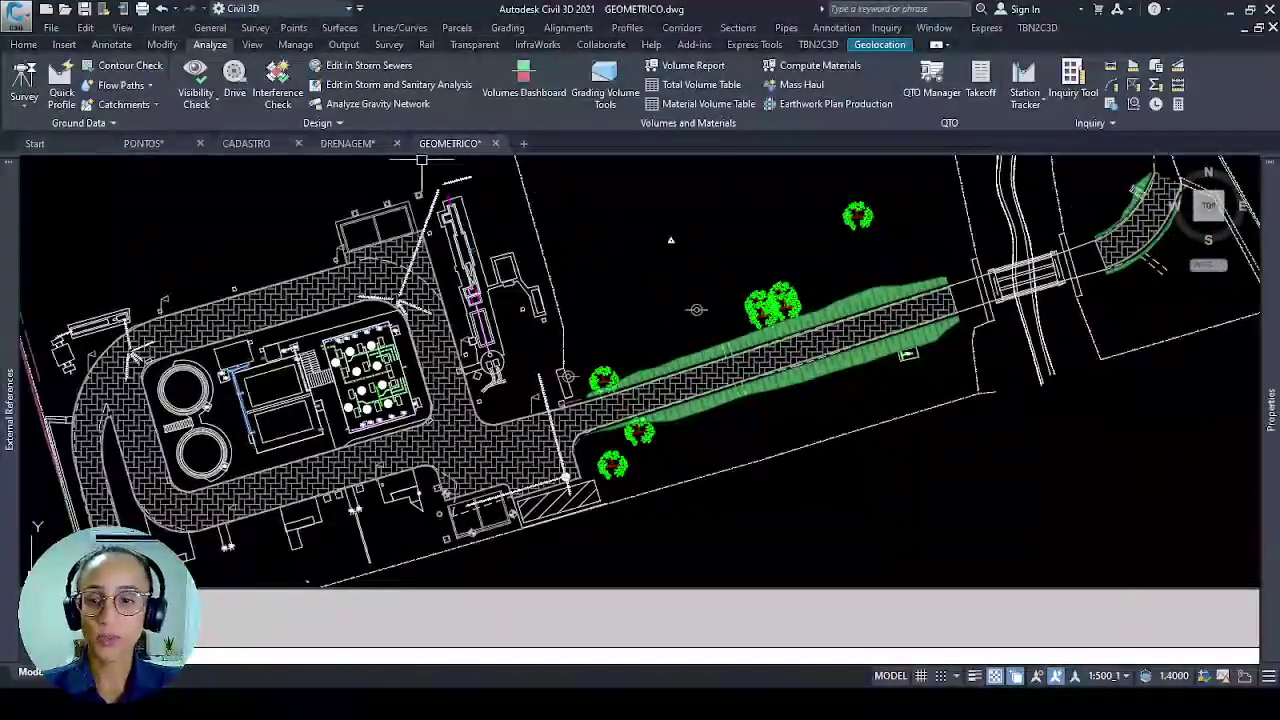
In CADASTRO, erase the curved road-edge segments and the arrowed line crossing them near the northeast road corner, and save the drawing.
click(246, 143)
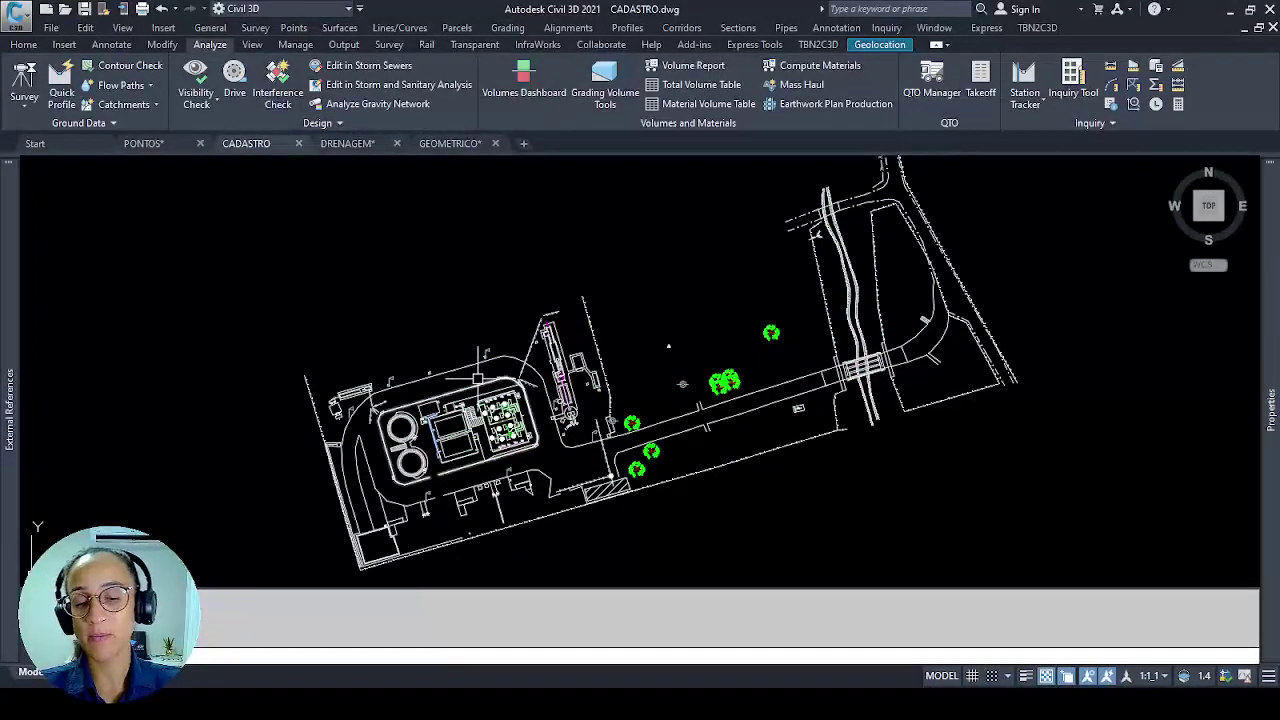
scroll(560, 346, up, 2)
scroll(545, 338, up, 3)
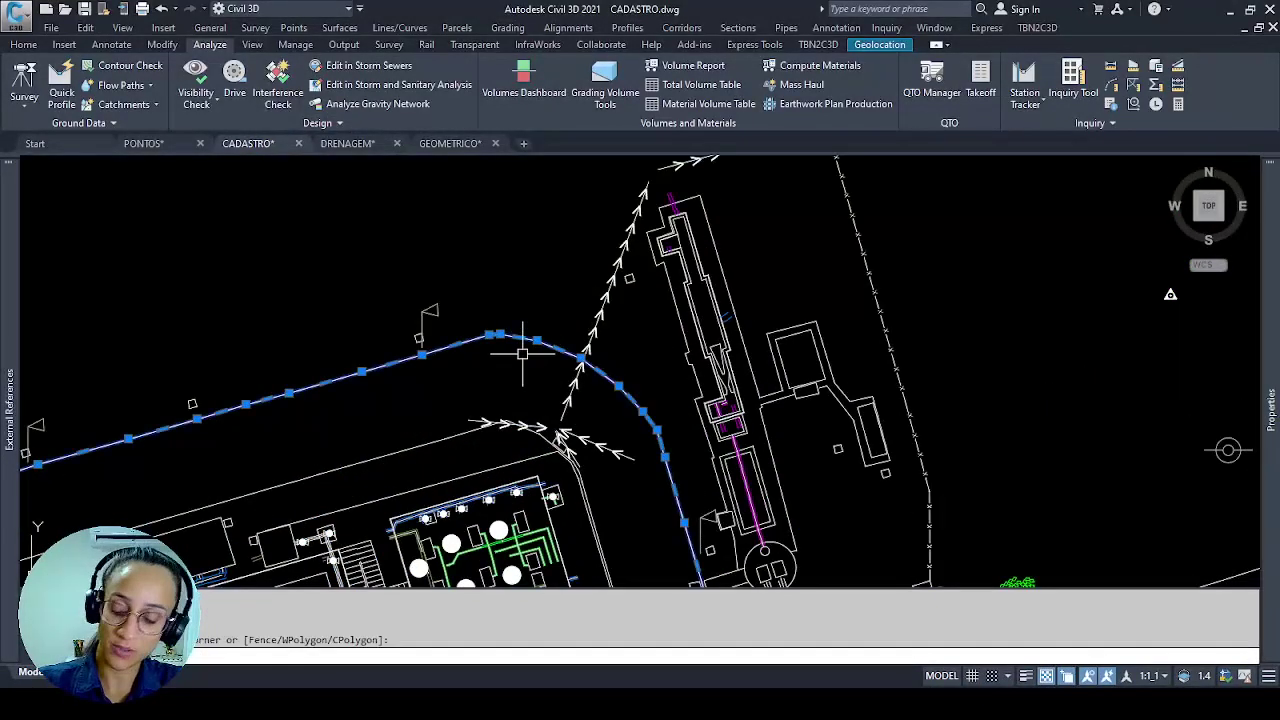
key(Escape)
click(547, 365)
click(516, 329)
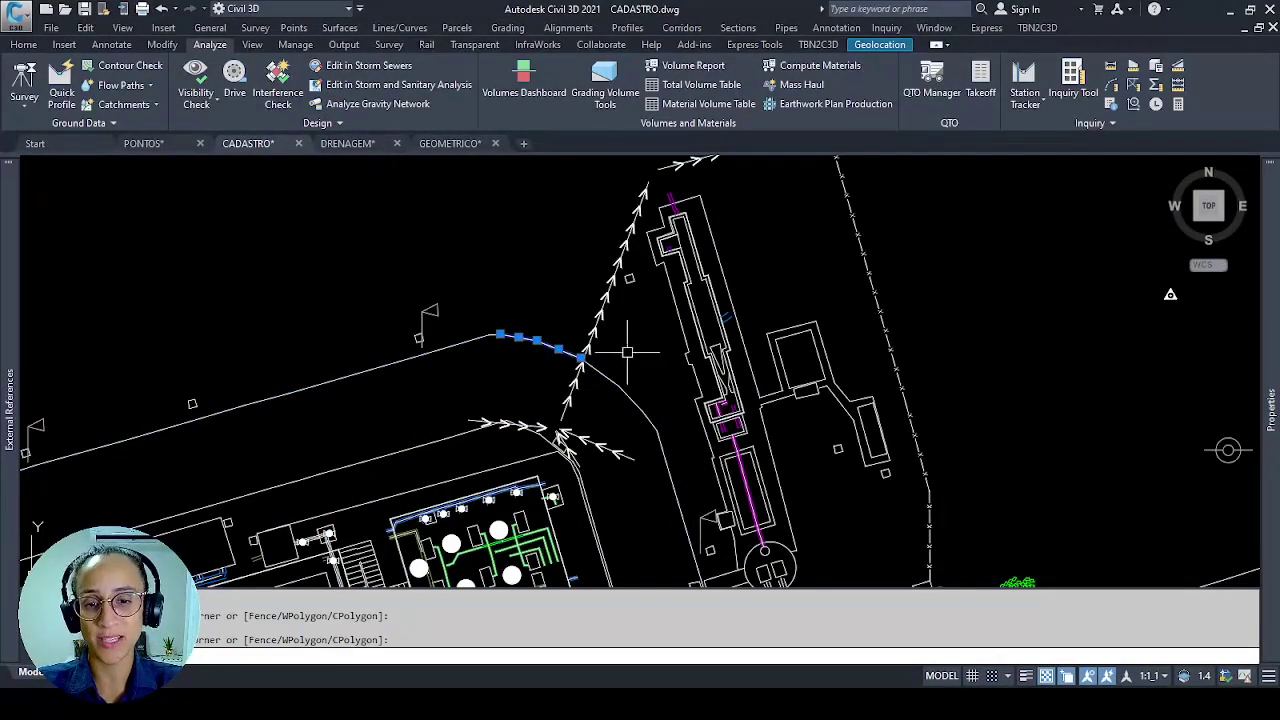
click(629, 353)
click(571, 321)
scroll(645, 371, down, 3)
key(Escape)
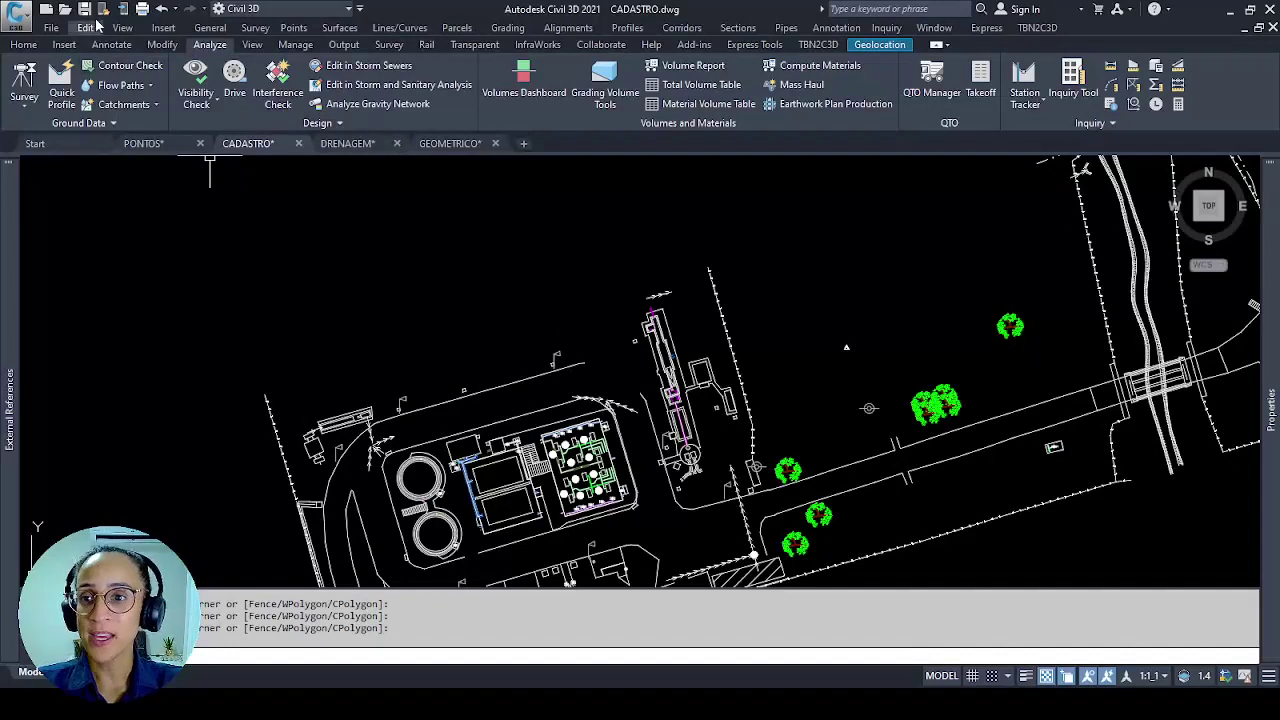
scroll(580, 355, up, 2)
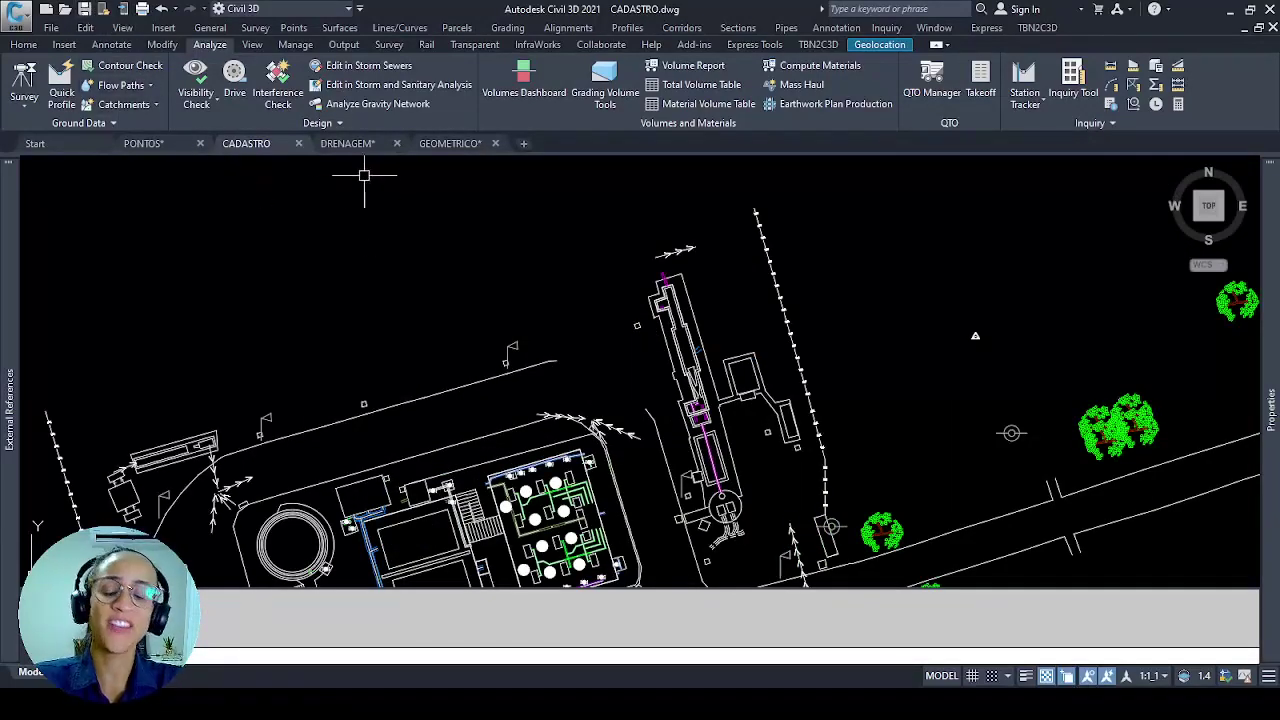
Return to GEOMETRICO and reload the modified CADASTRO reference.
click(343, 143)
click(450, 143)
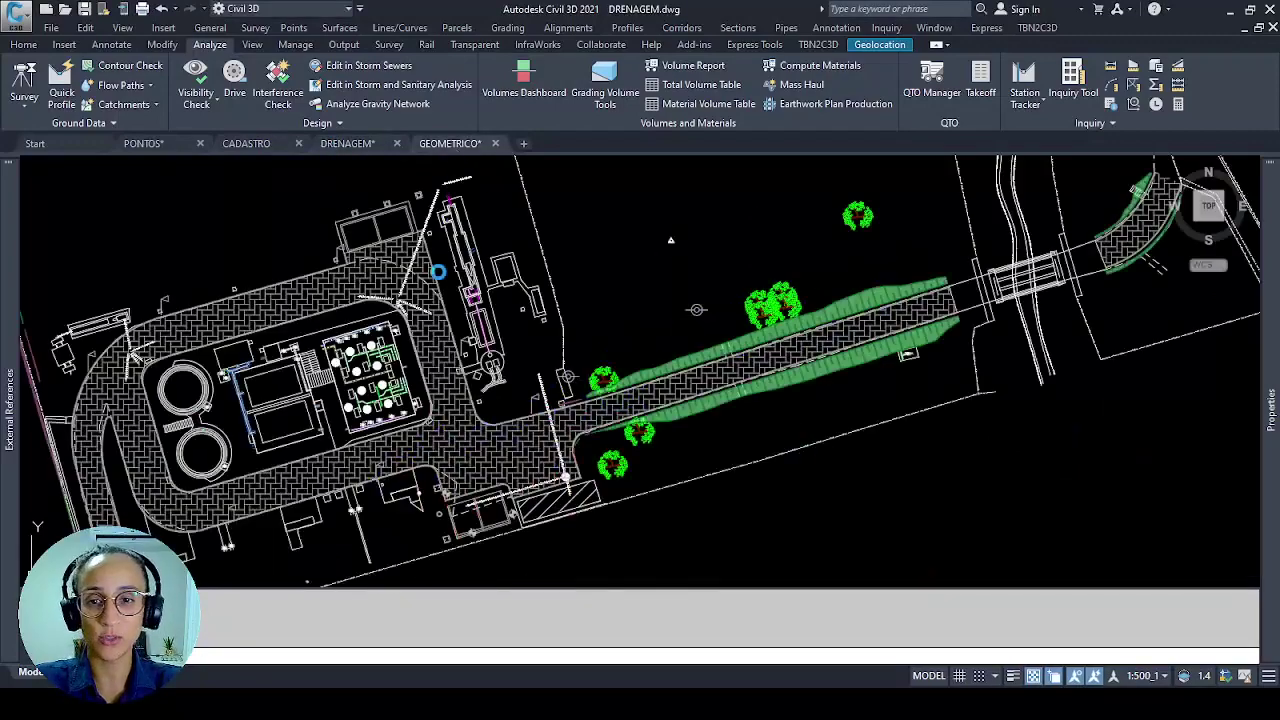
scroll(700, 290, up, 4)
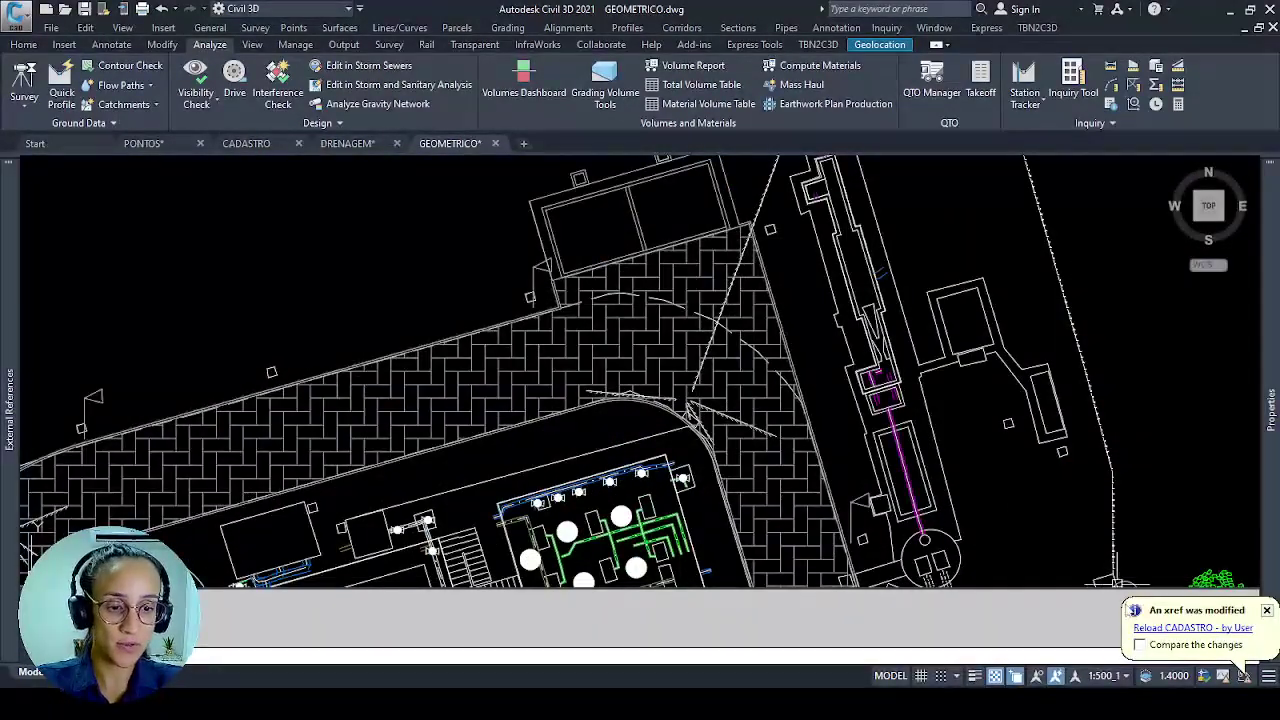
click(1163, 628)
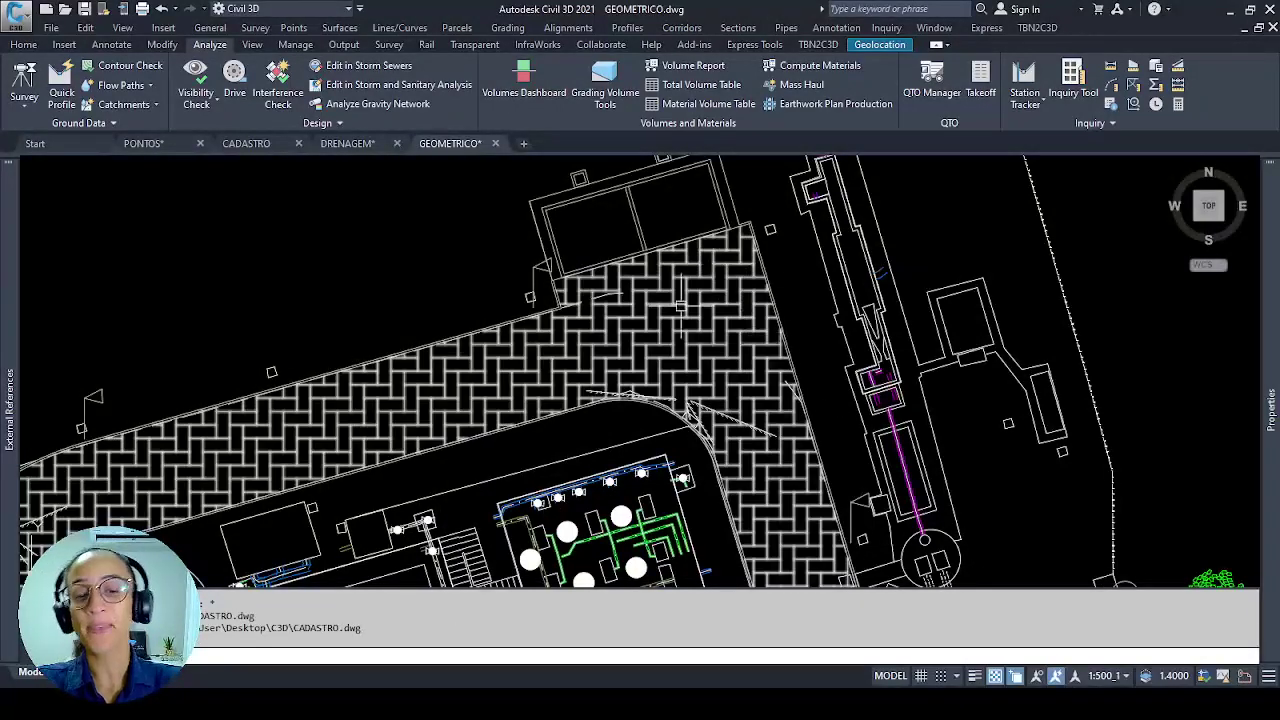
Attach GEOMETRICO to the DRENAGEM drawing as an Attachment with relative path, scale 1, insertion point 0,0,0 and rotation 0.
click(345, 143)
key(Return)
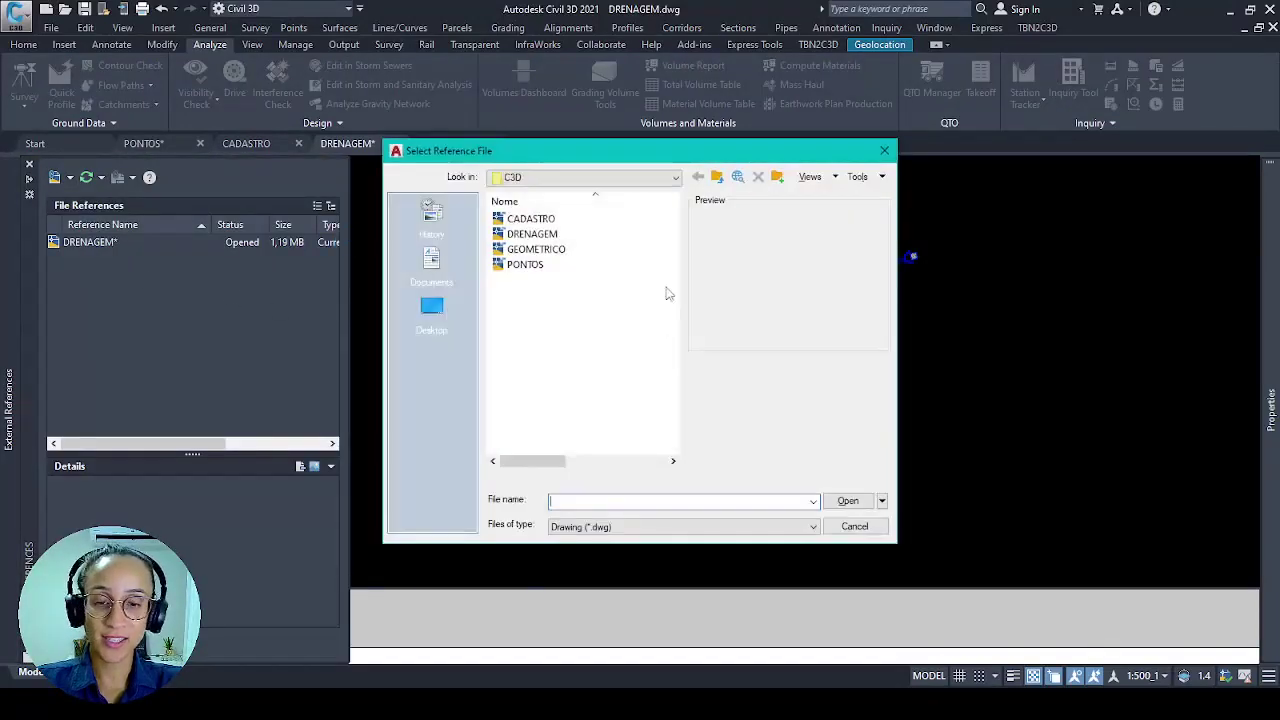
double_click(531, 251)
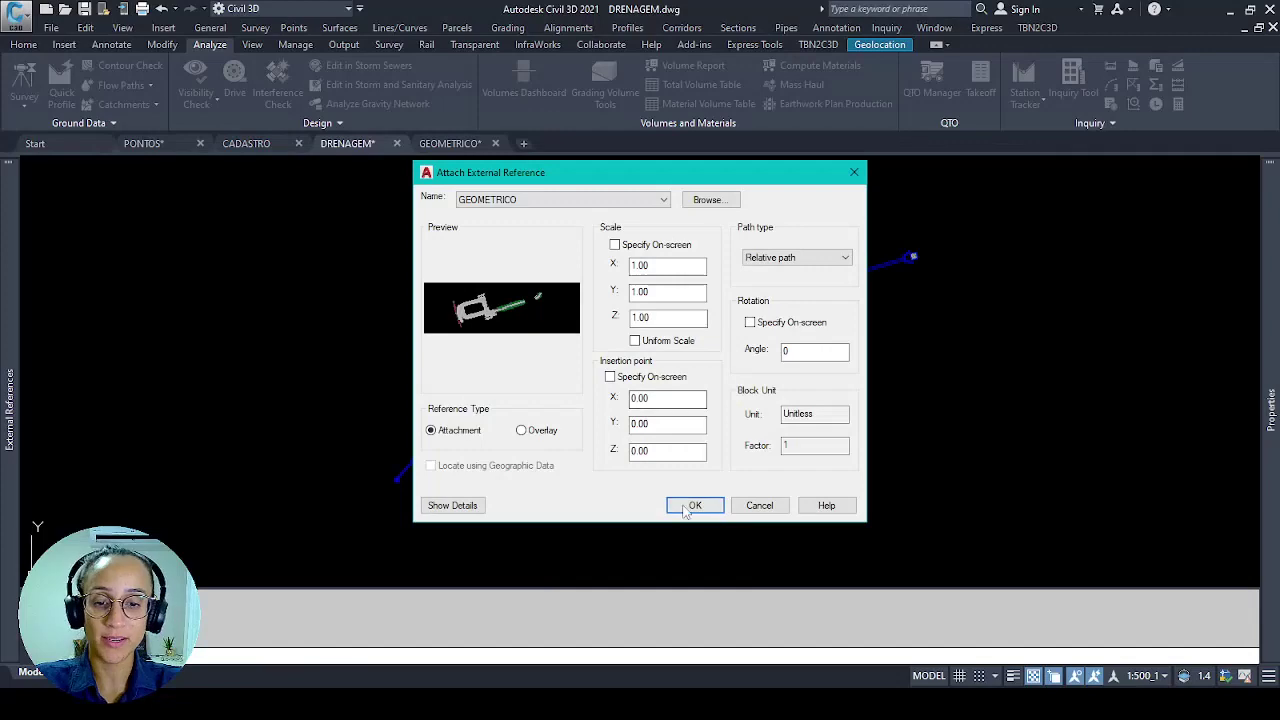
click(690, 507)
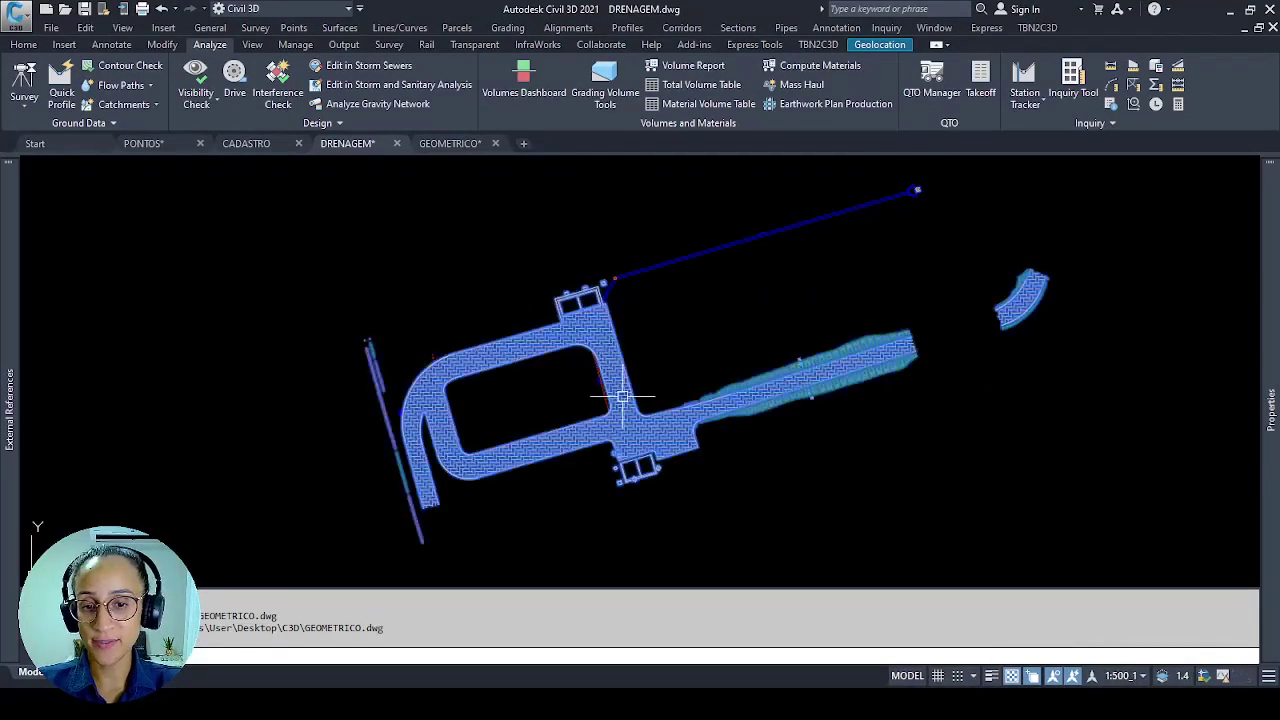
Send the attached GEOMETRICO reference to the back so the drainage network lies above it.
click(622, 397)
text(dr)
key(Return)
text(b)
key(Return)
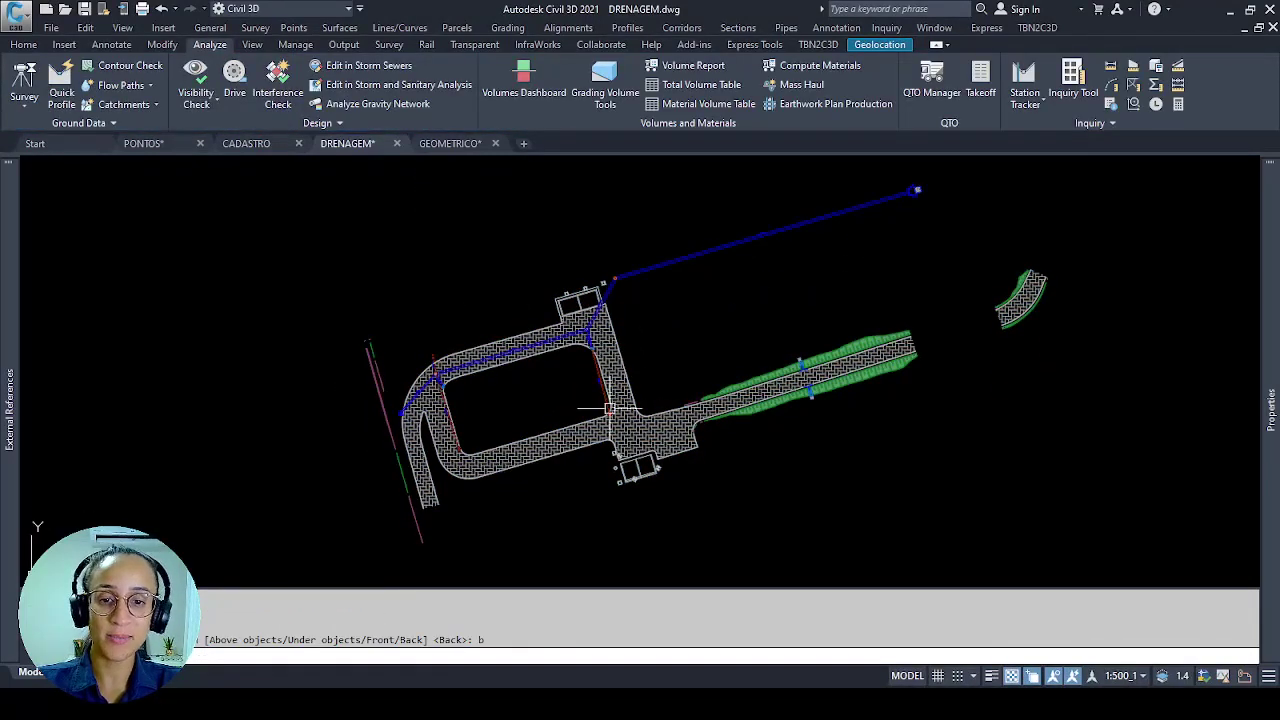
In GEOMETRICO, erase the green slope hatch along the northern side of the straight access road.
click(436, 145)
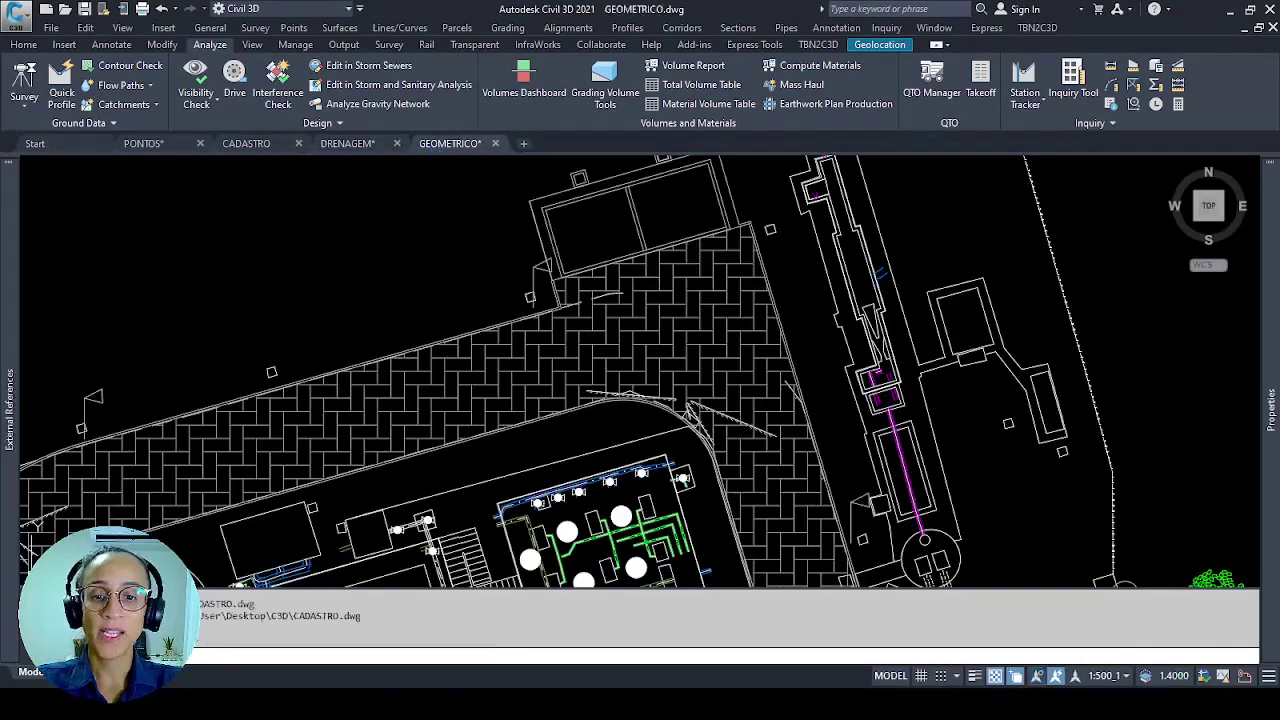
scroll(640, 370, down, 3)
scroll(640, 340, up, 3)
click(725, 400)
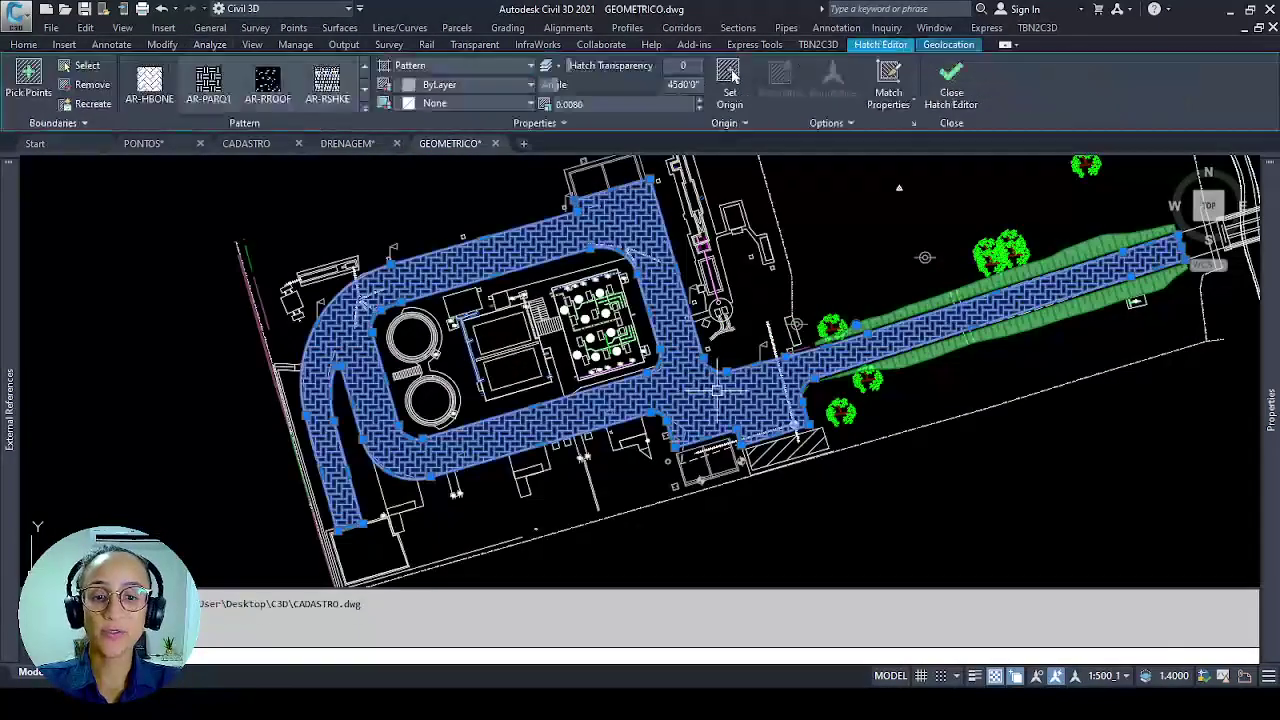
key(Escape)
scroll(998, 260, up, 5)
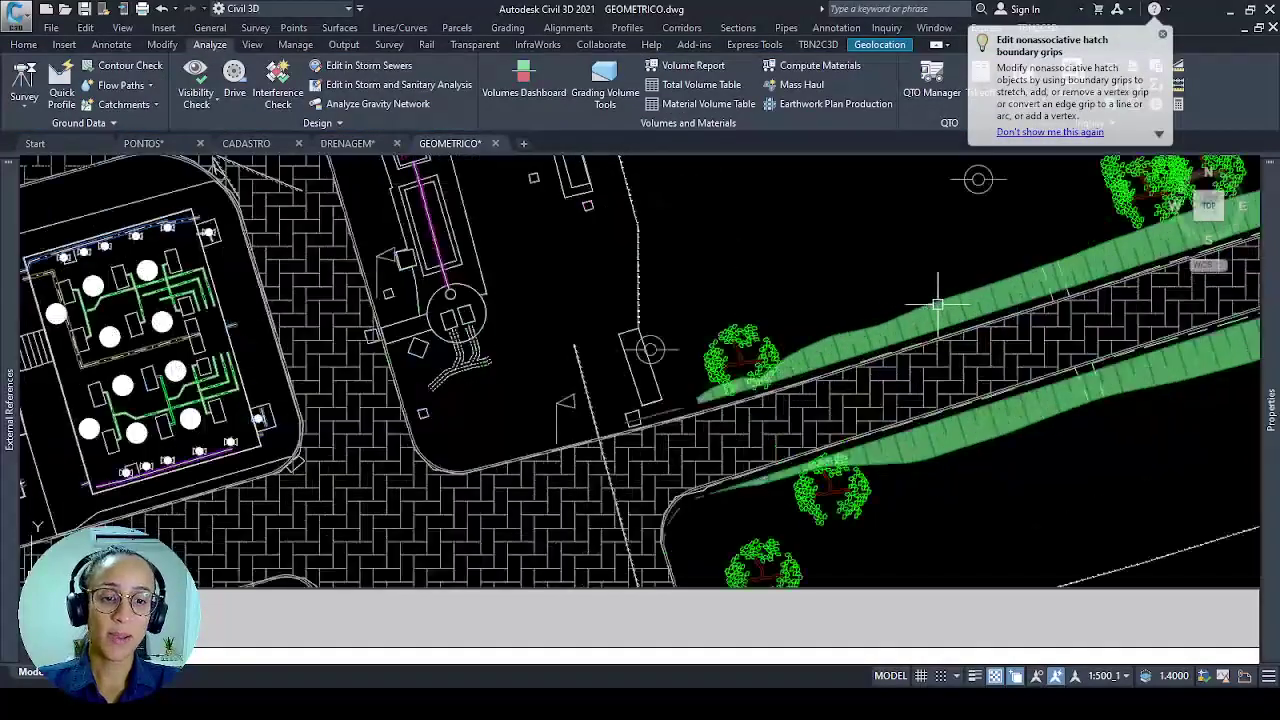
click(998, 260)
click(914, 308)
scroll(985, 366, down, 2)
middle_drag(985, 366, 759, 326)
key(Delete)
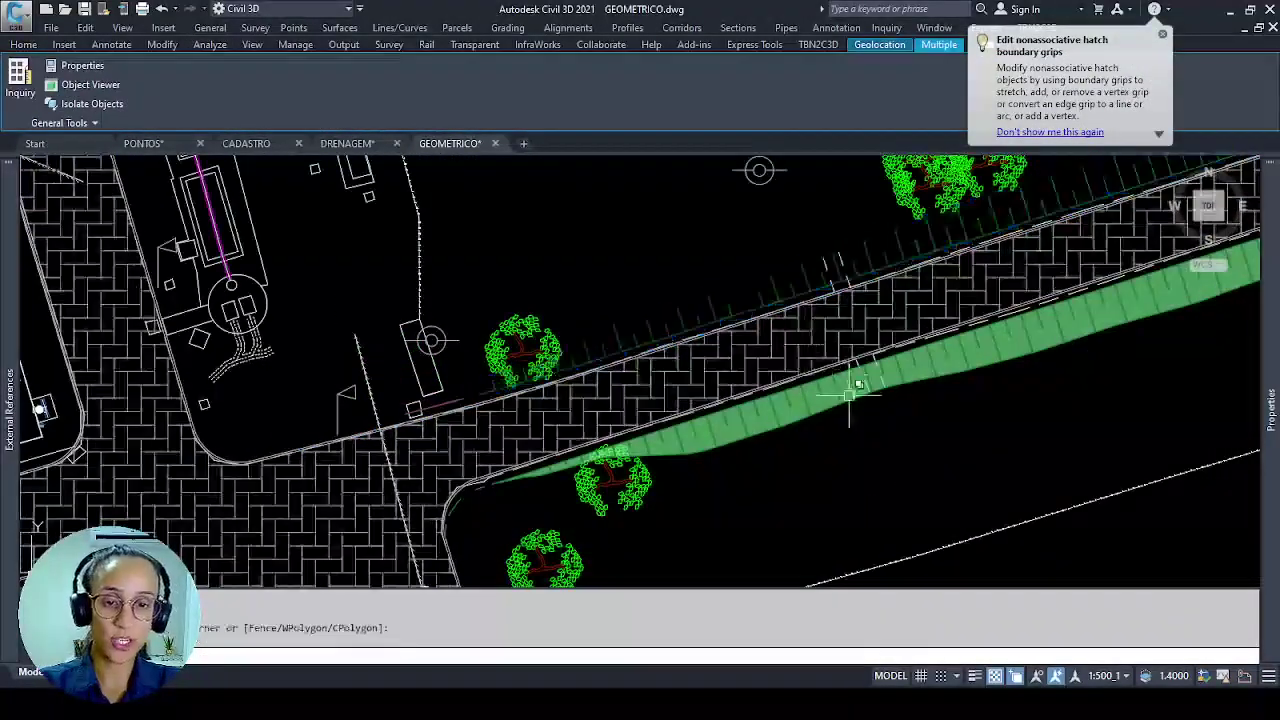
Erase the southern slope hatch and lines together with all similar slope objects, and save GEOMETRICO.
scroll(896, 406, up, 2)
click(958, 479)
click(809, 434)
click(751, 400)
right_click(751, 400)
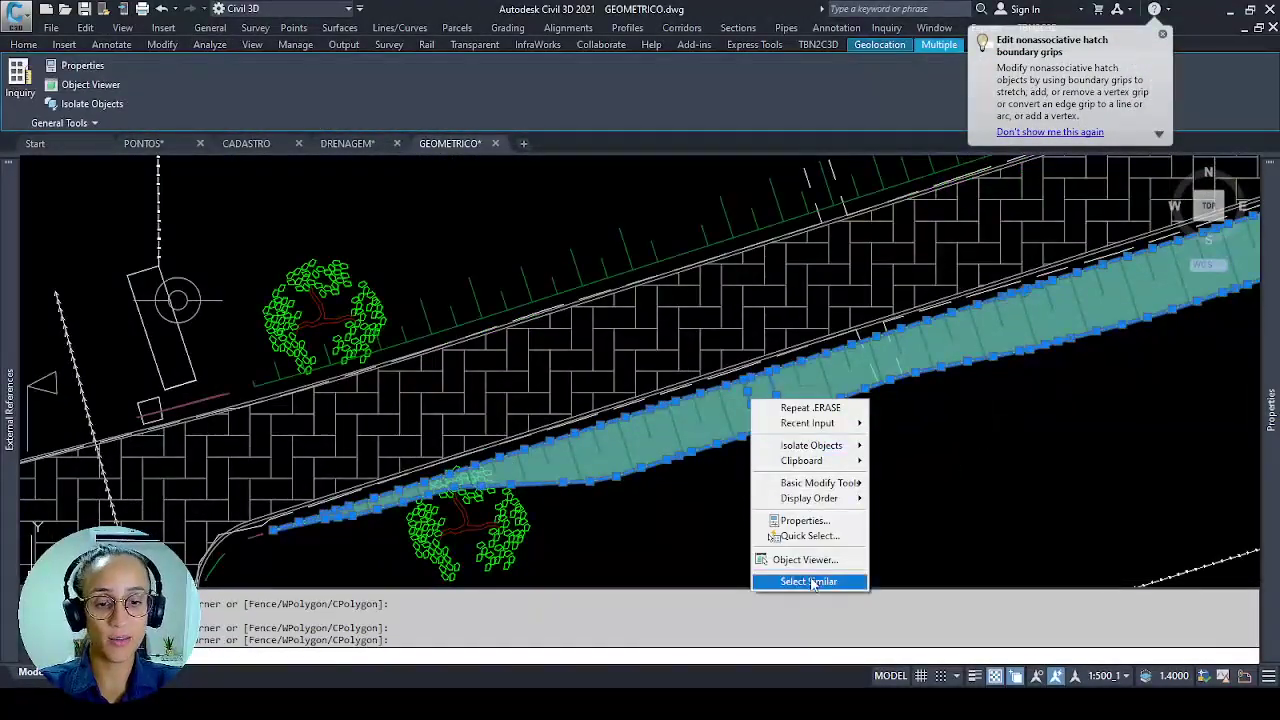
click(812, 582)
key(Delete)
scroll(751, 400, down, 3)
scroll(790, 340, down, 2)
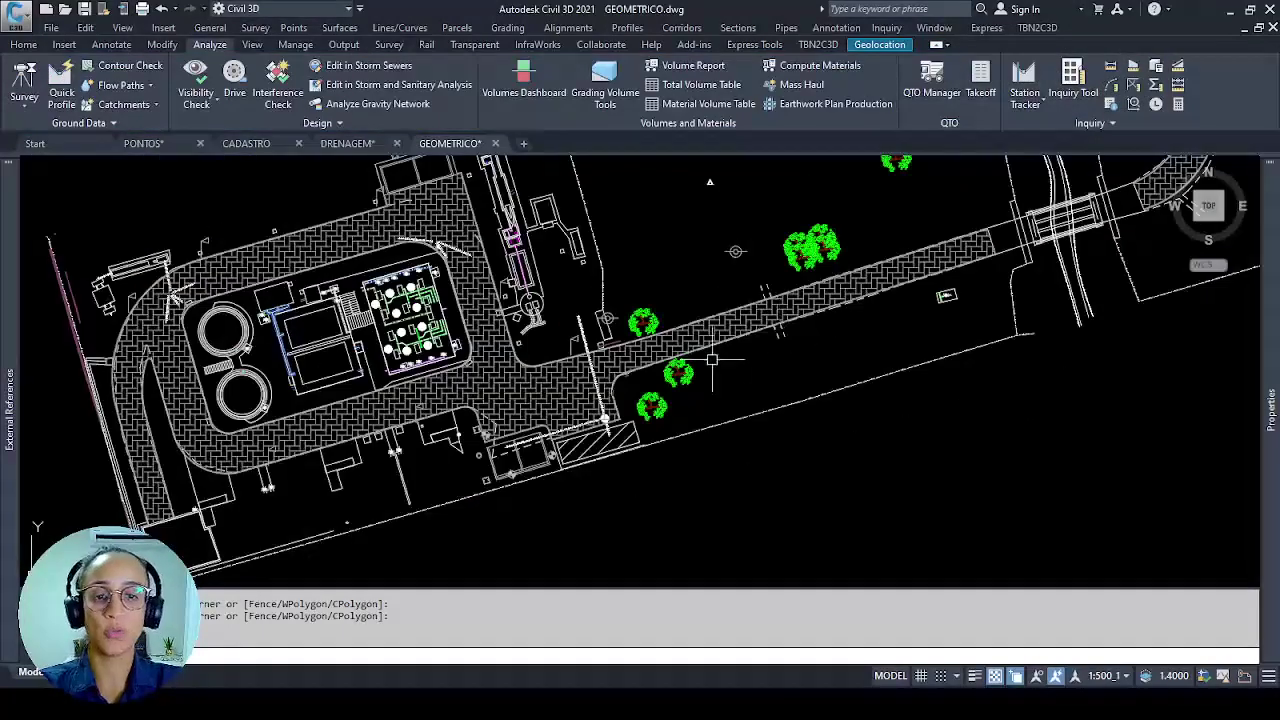
mouse_move(790, 340)
middle_down()
mouse_move(740, 385)
mouse_move(792, 392)
middle_up()
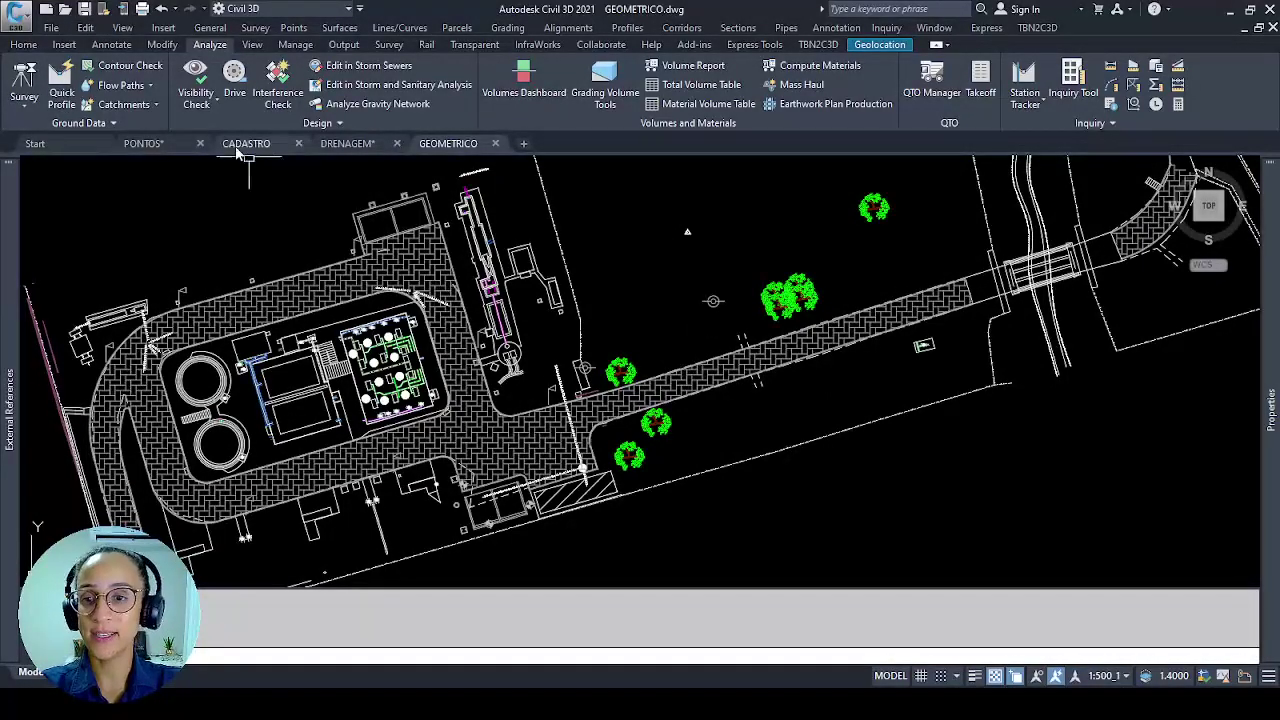
Return to DRENAGEM, reload the modified GEOMETRICO reference and inspect the access road around the drainage structures.
click(349, 146)
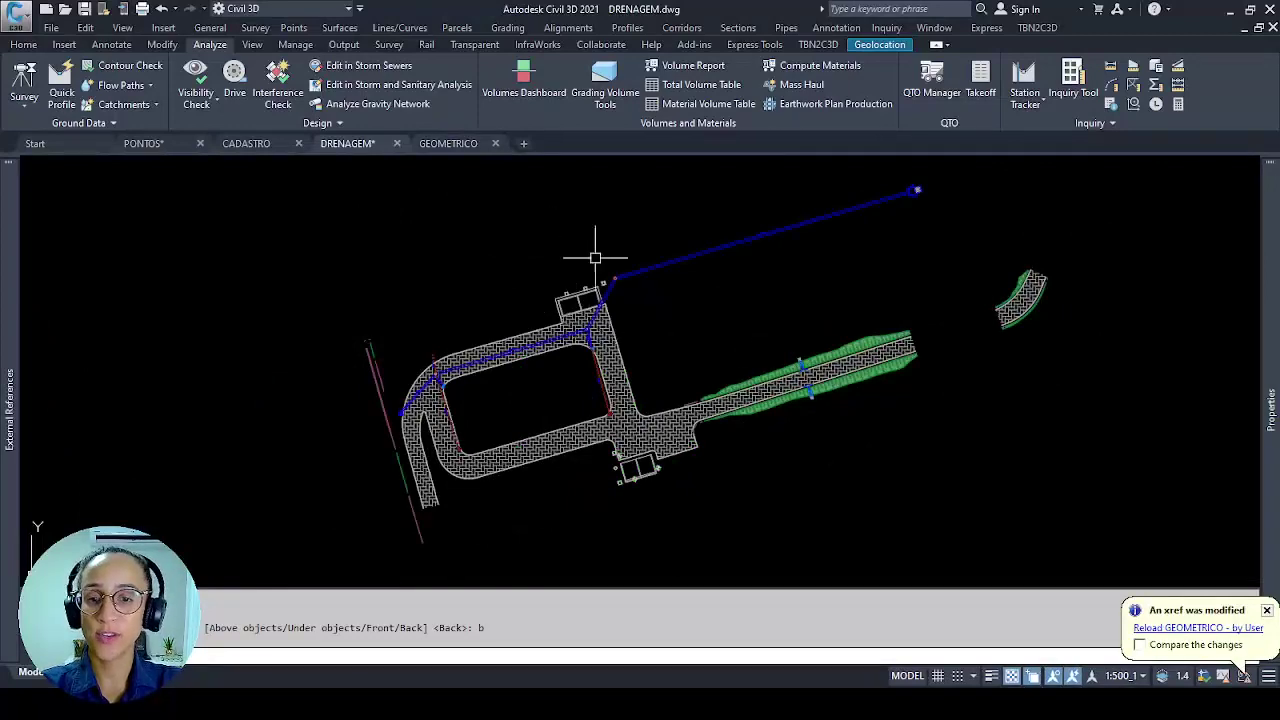
click(1200, 627)
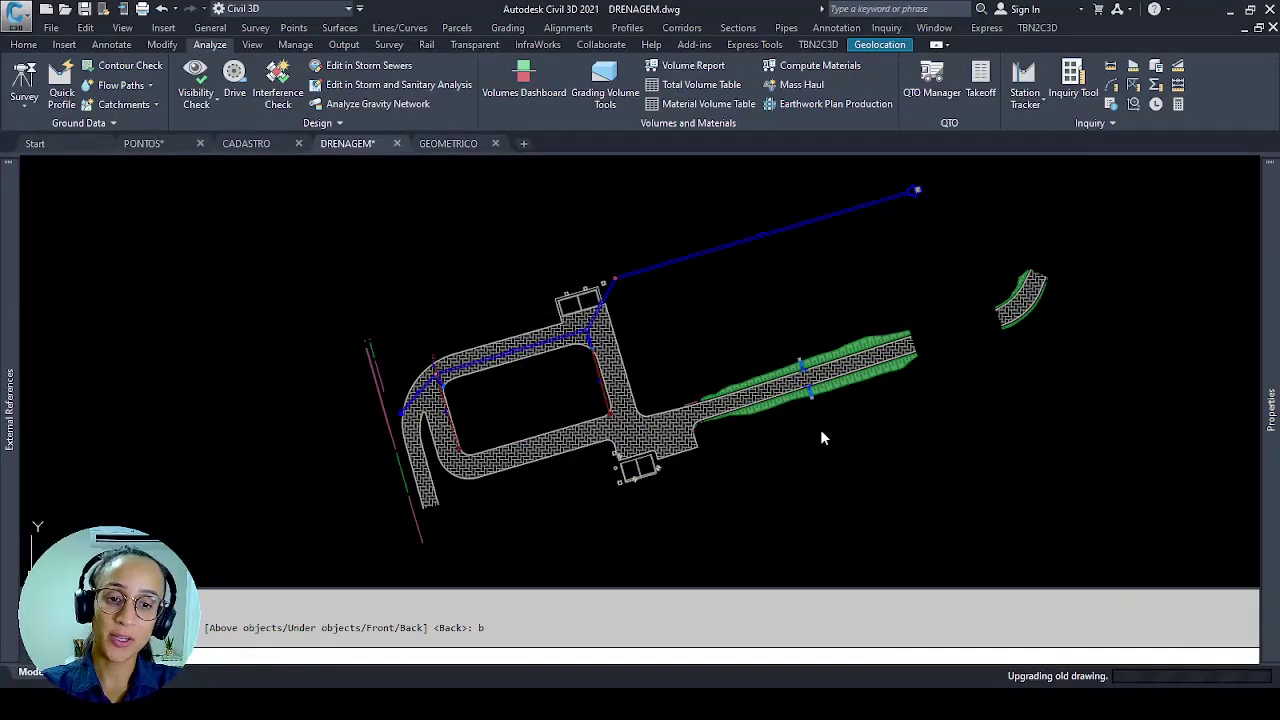
scroll(820, 382, up, 6)
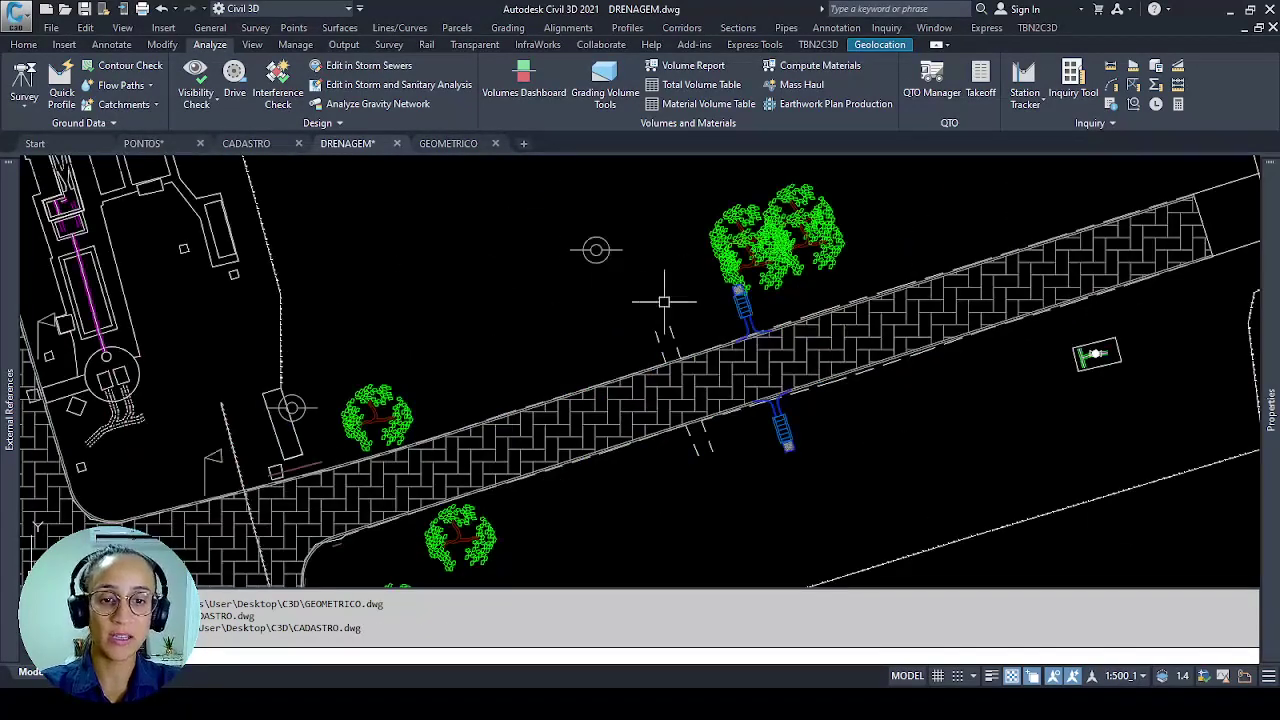
scroll(764, 315, up, 4)
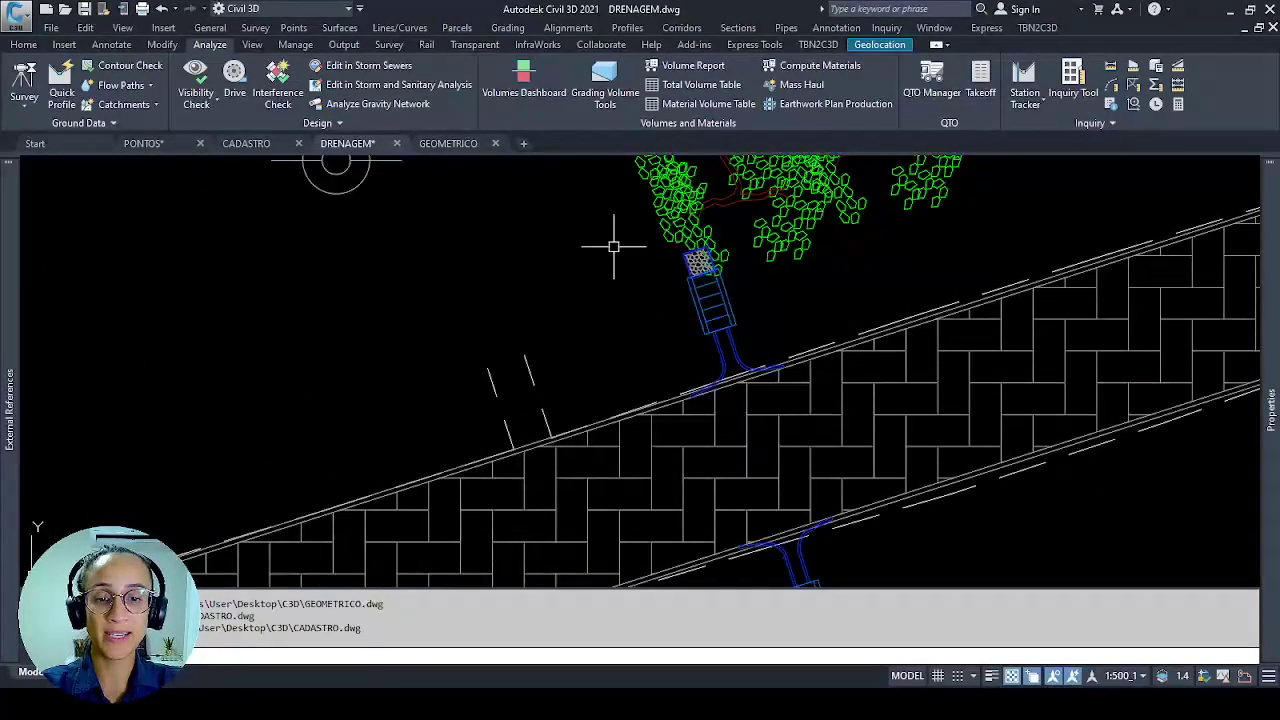
Erase the stepped drainage chute and its hatched outlet on the northern side of the straight access road.
click(586, 233)
click(800, 440)
middle_drag(740, 482, 708, 301)
scroll(708, 301, down, 2)
click(620, 207)
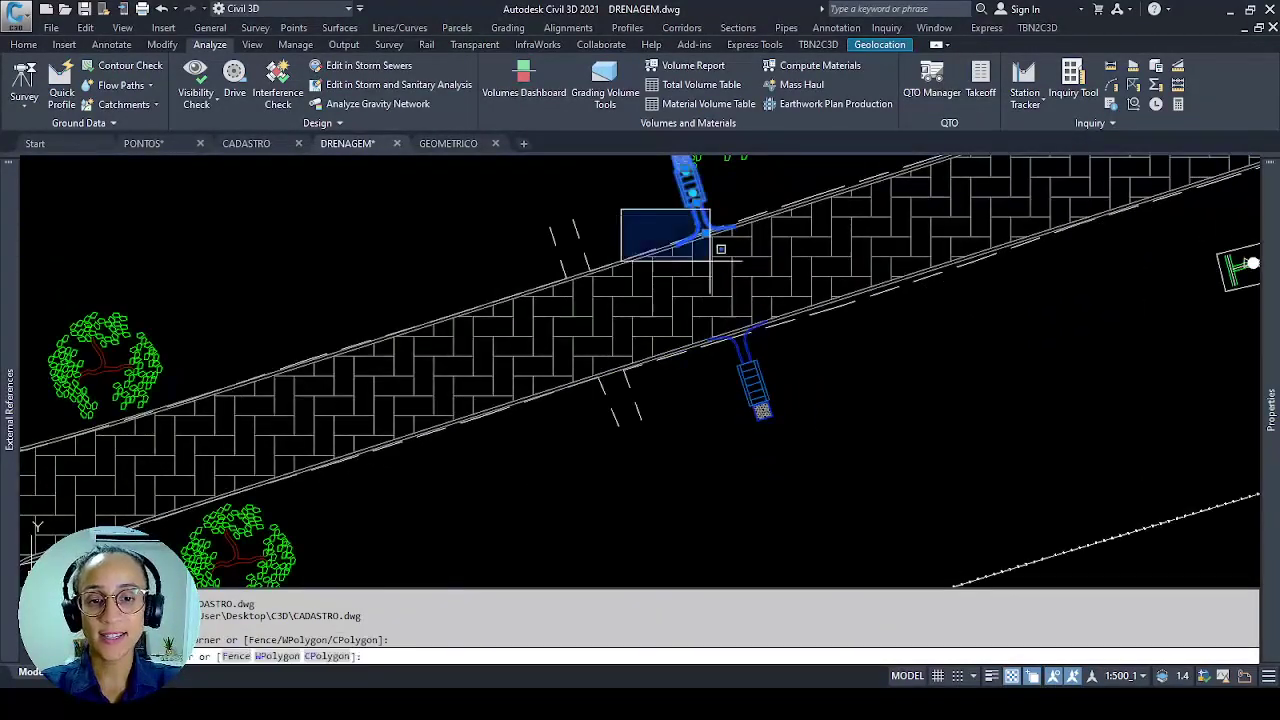
click(848, 465)
mouse_move(744, 192)
middle_down()
mouse_move(746, 286)
mouse_move(781, 316)
middle_up()
key(Escape)
click(588, 203)
click(728, 288)
click(717, 267)
click(704, 280)
key(Delete)
Erase the stepped chute and hatched outlet on the southern side of the road, keeping the curved inlet.
scroll(857, 529, up, 4)
middle_drag(855, 534, 828, 483)
click(839, 534)
click(734, 431)
key(Delete)
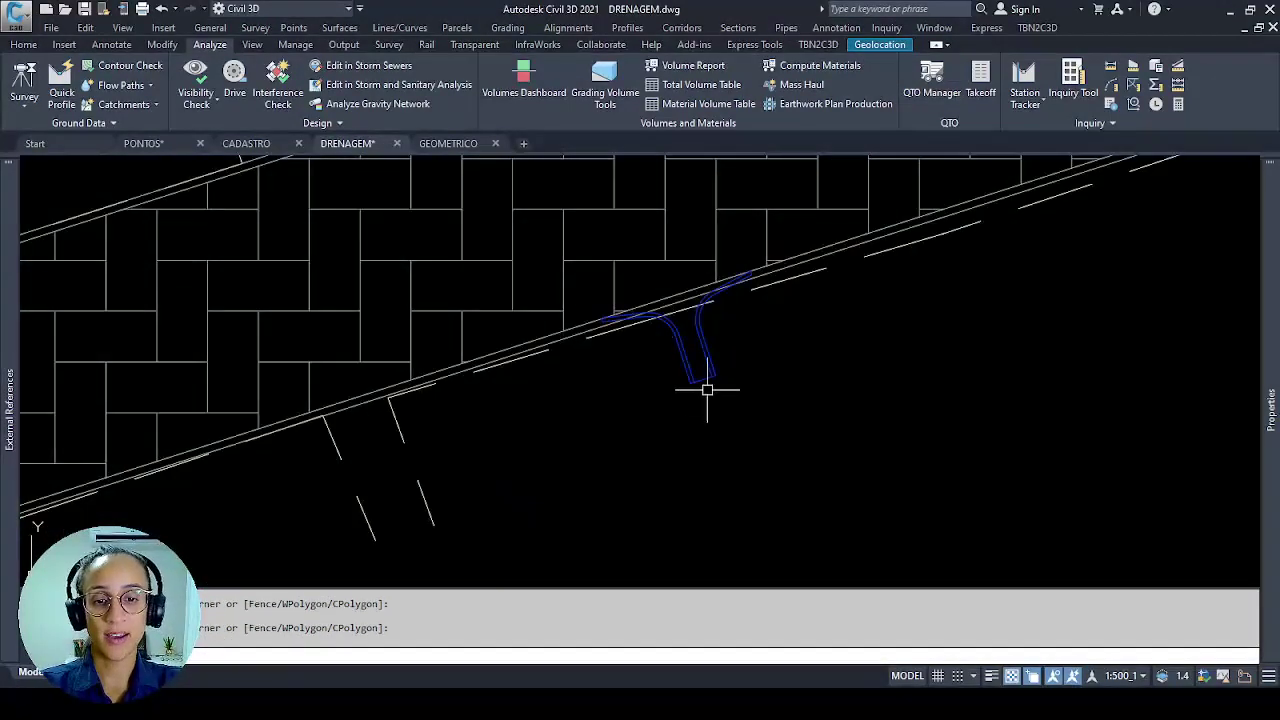
Draw a large circle in DRENAGEM, centred on the open area north of the access road and east of the plant.
scroll(733, 423, down, 2)
scroll(732, 423, down, 3)
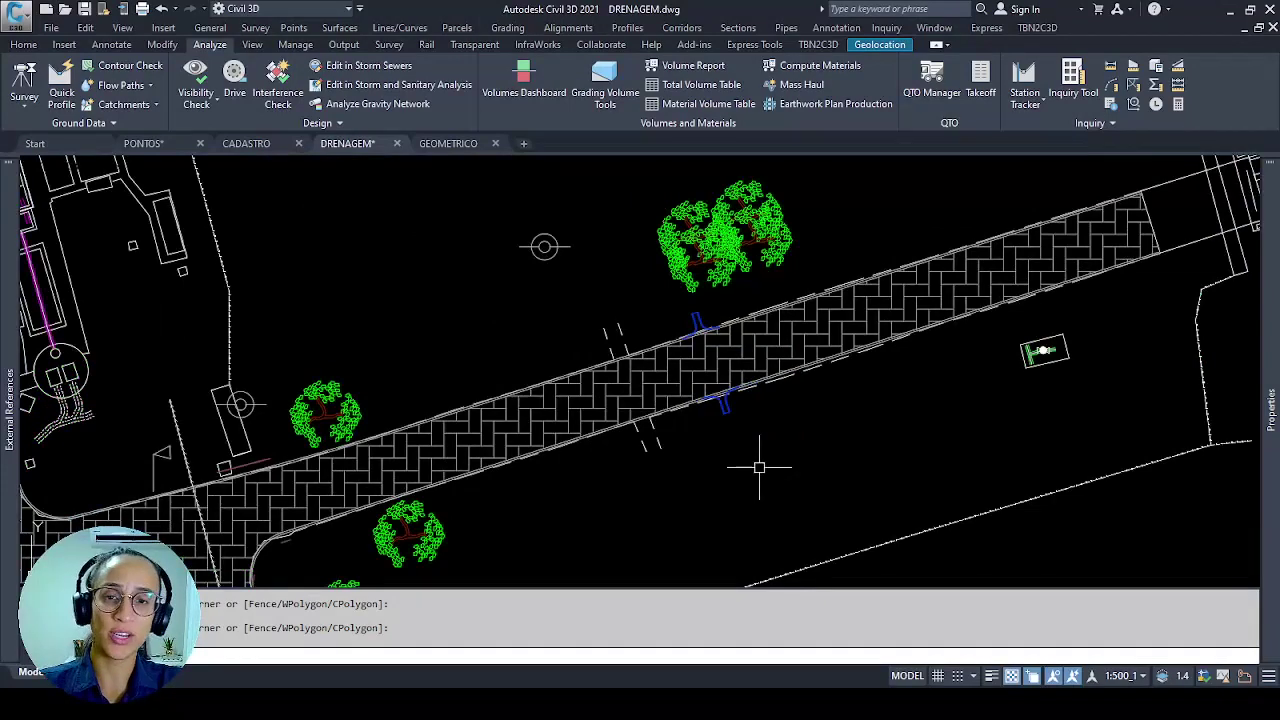
scroll(759, 467, down, 5)
scroll(759, 414, up, 2)
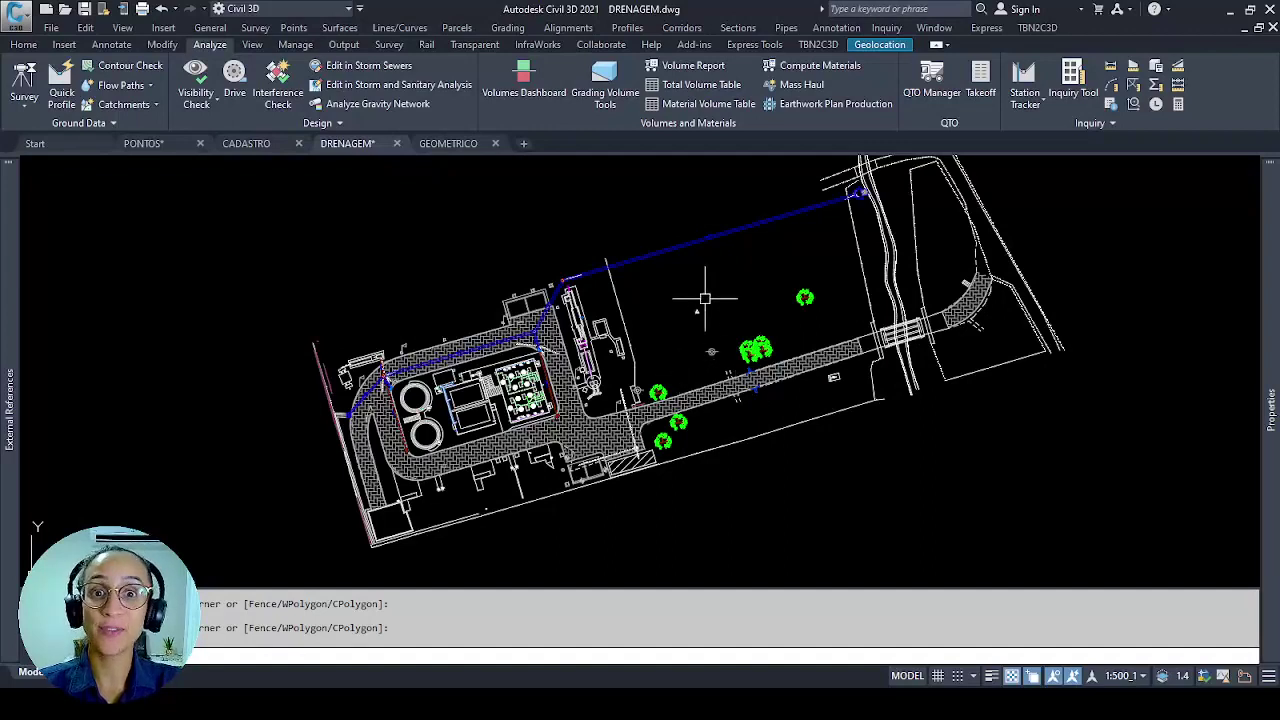
text(c)
key(Return)
click(652, 330)
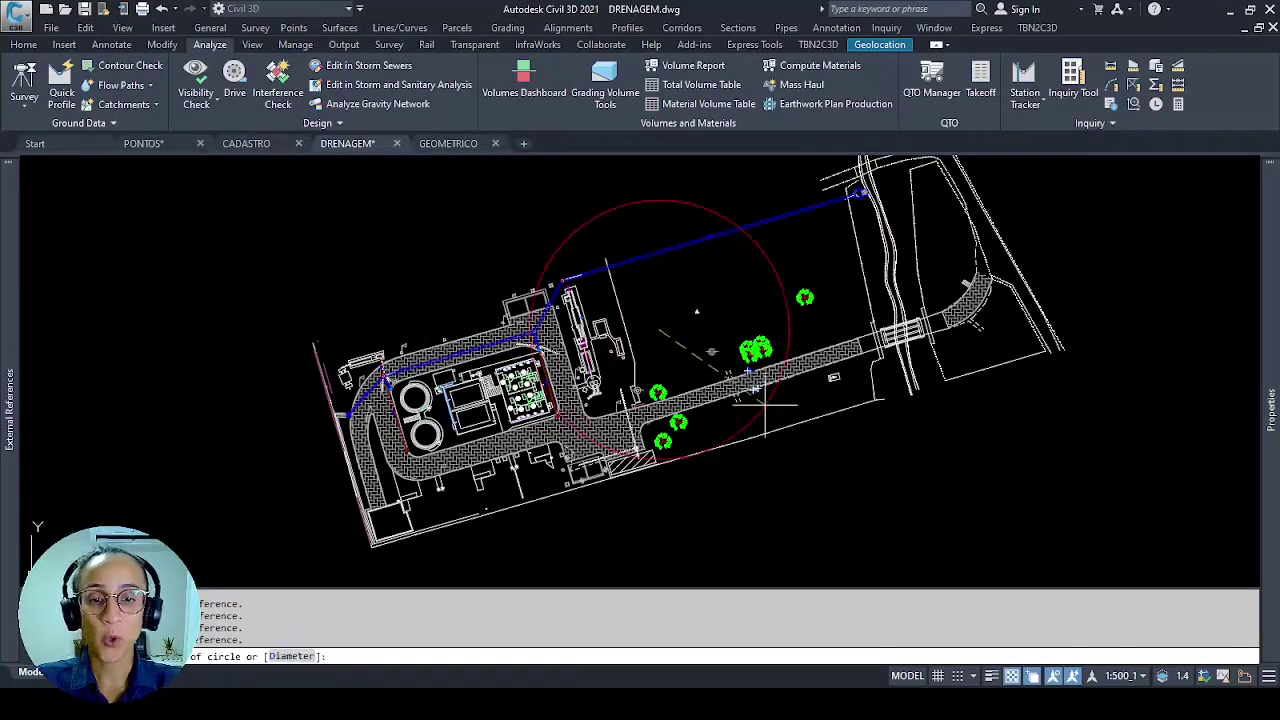
click(754, 287)
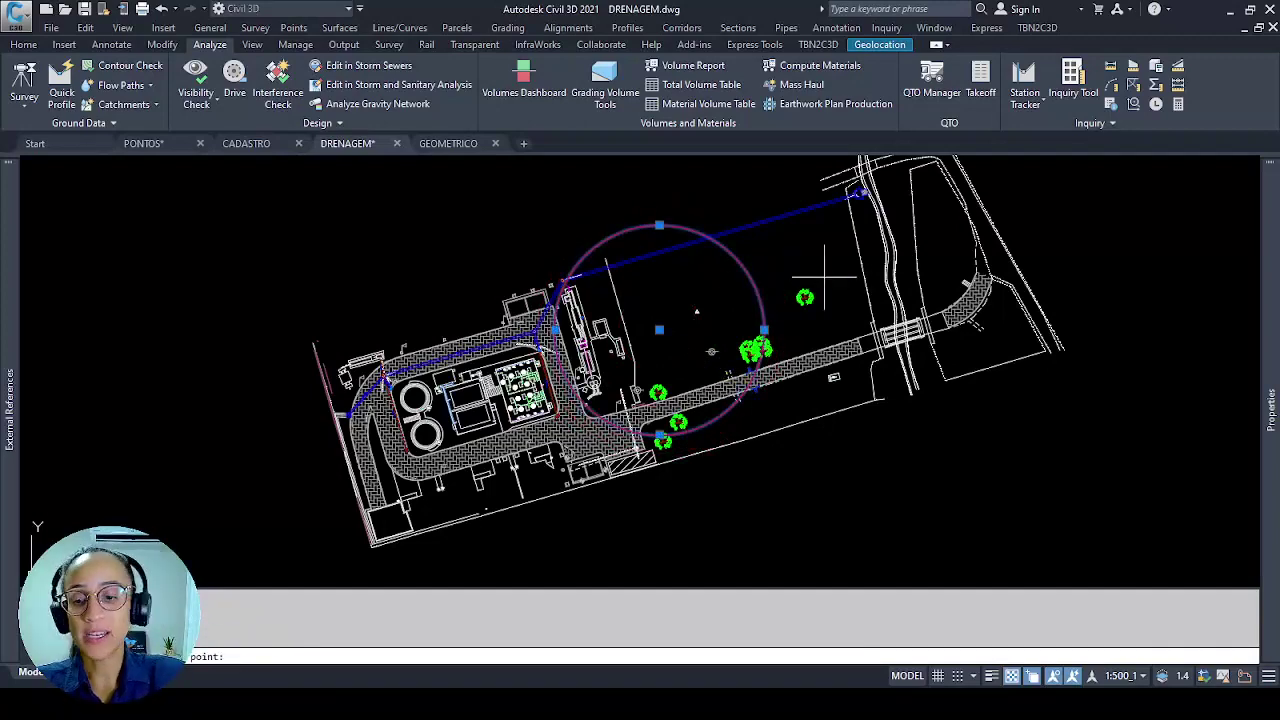
Paste the circle copied from DRENAGEM into GEOMETRICO at 0,0,0, and erase the pasted copy.
click(447, 144)
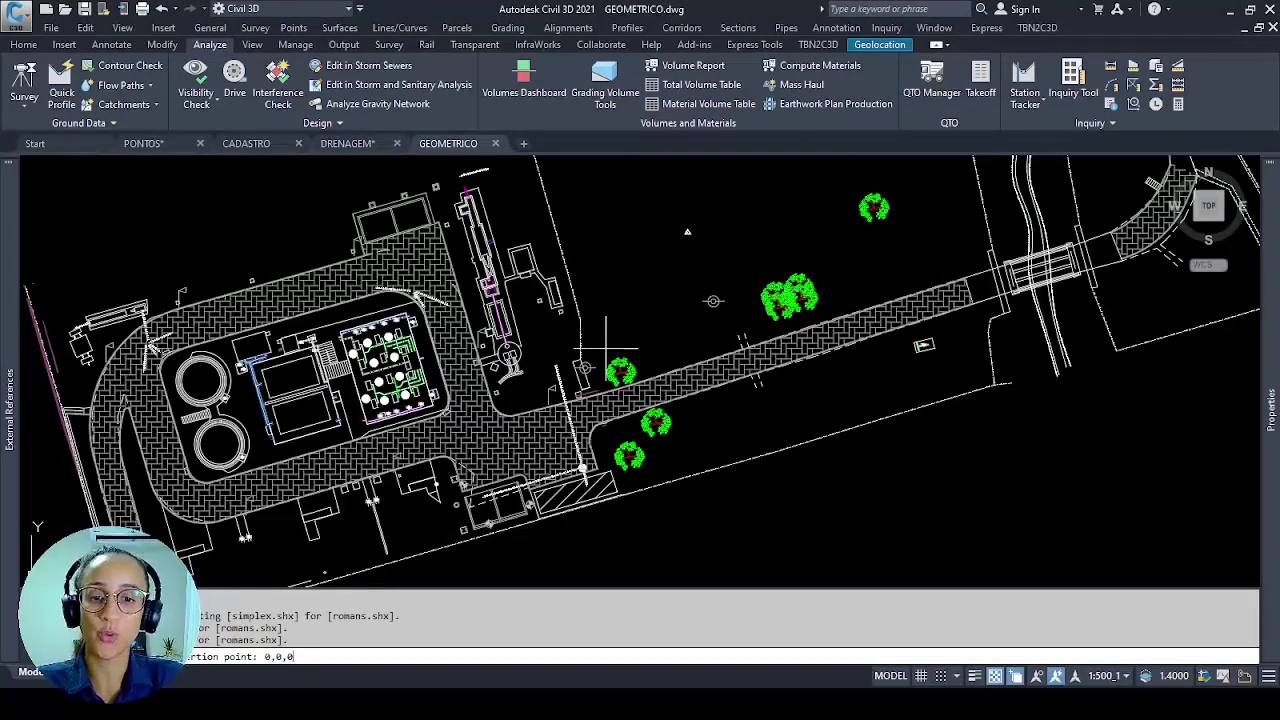
key(Return)
scroll(620, 340, down, 5)
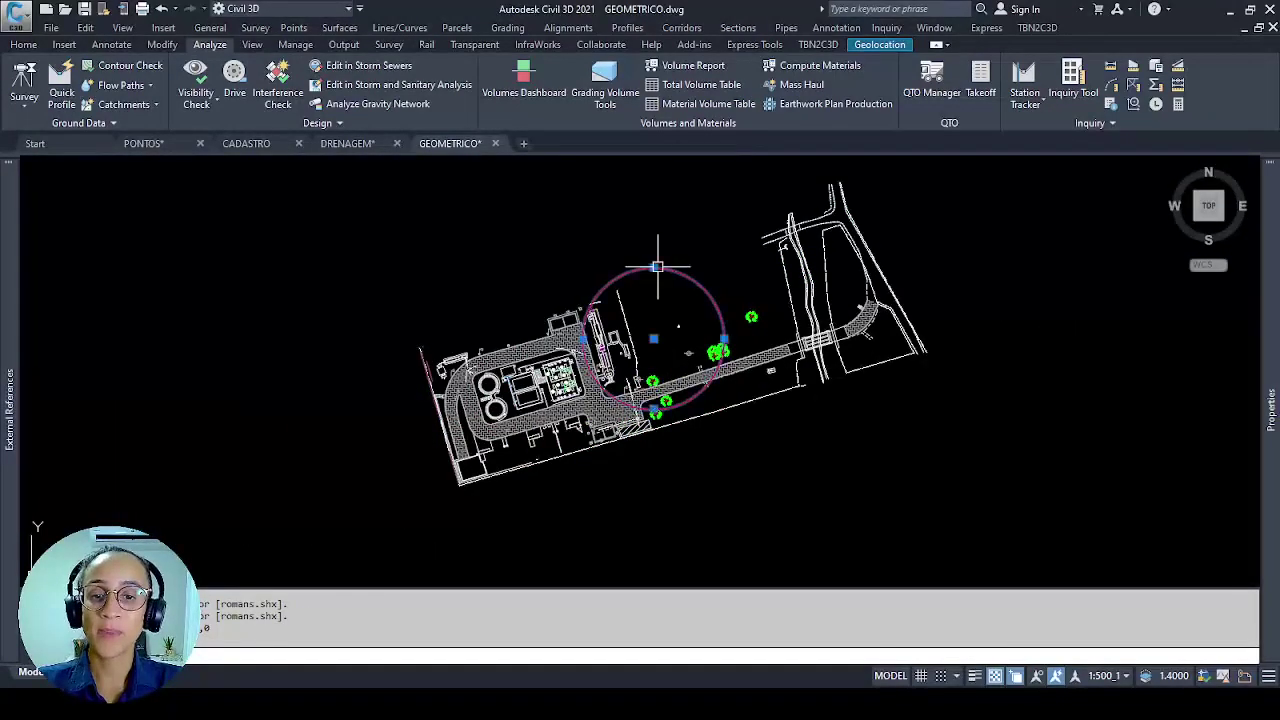
key(Delete)
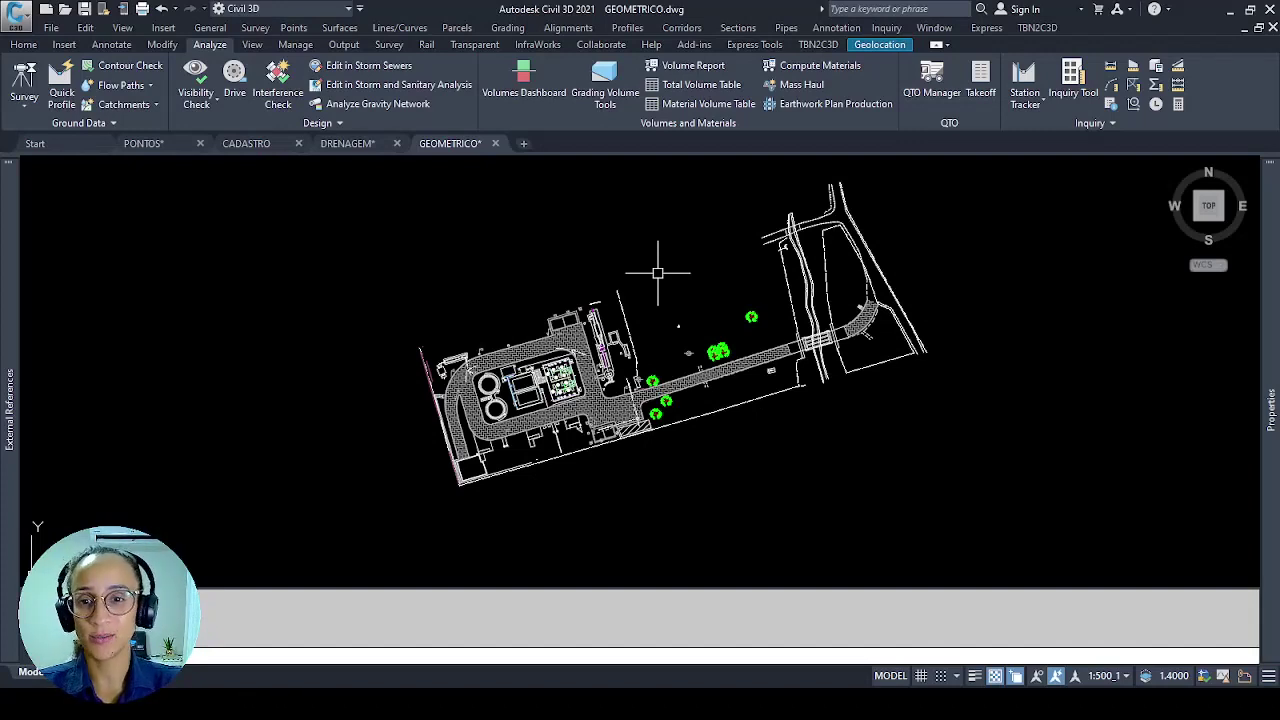
Return to DRENAGEM and highlight the CADASTRO and GEOMETRICO external references in turn to examine what each contains.
click(357, 143)
click(8, 346)
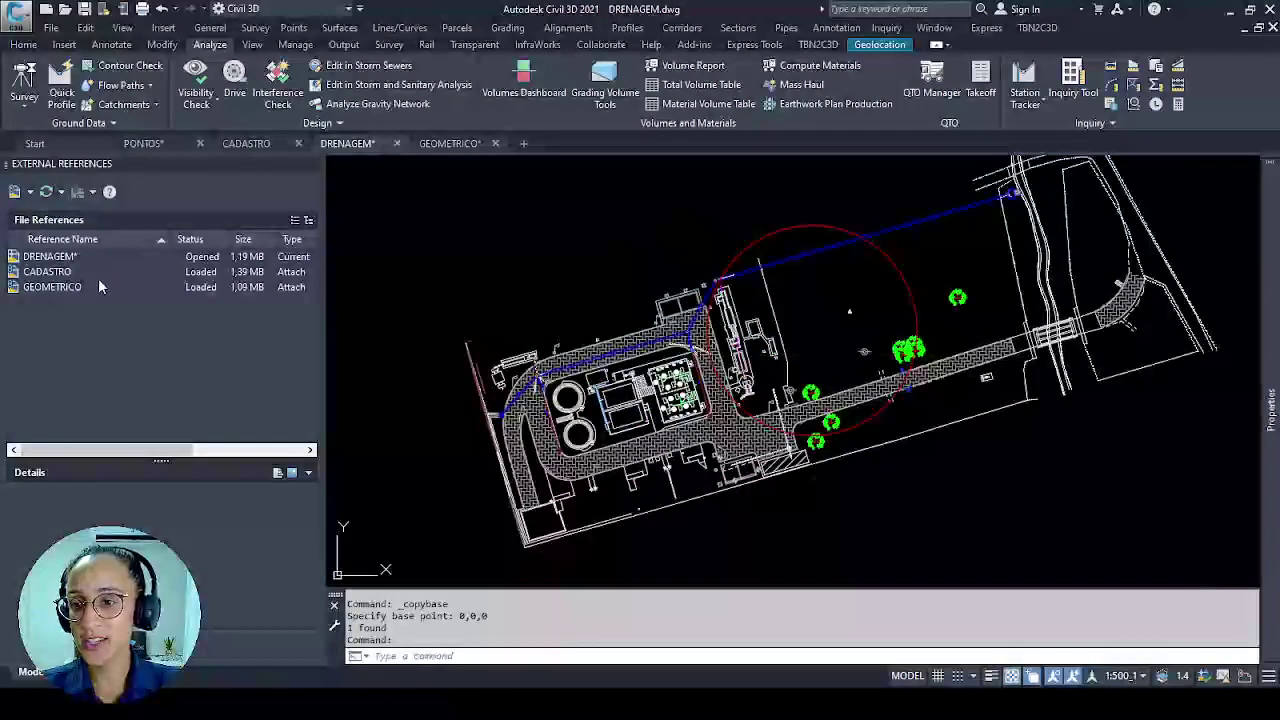
click(58, 286)
click(50, 272)
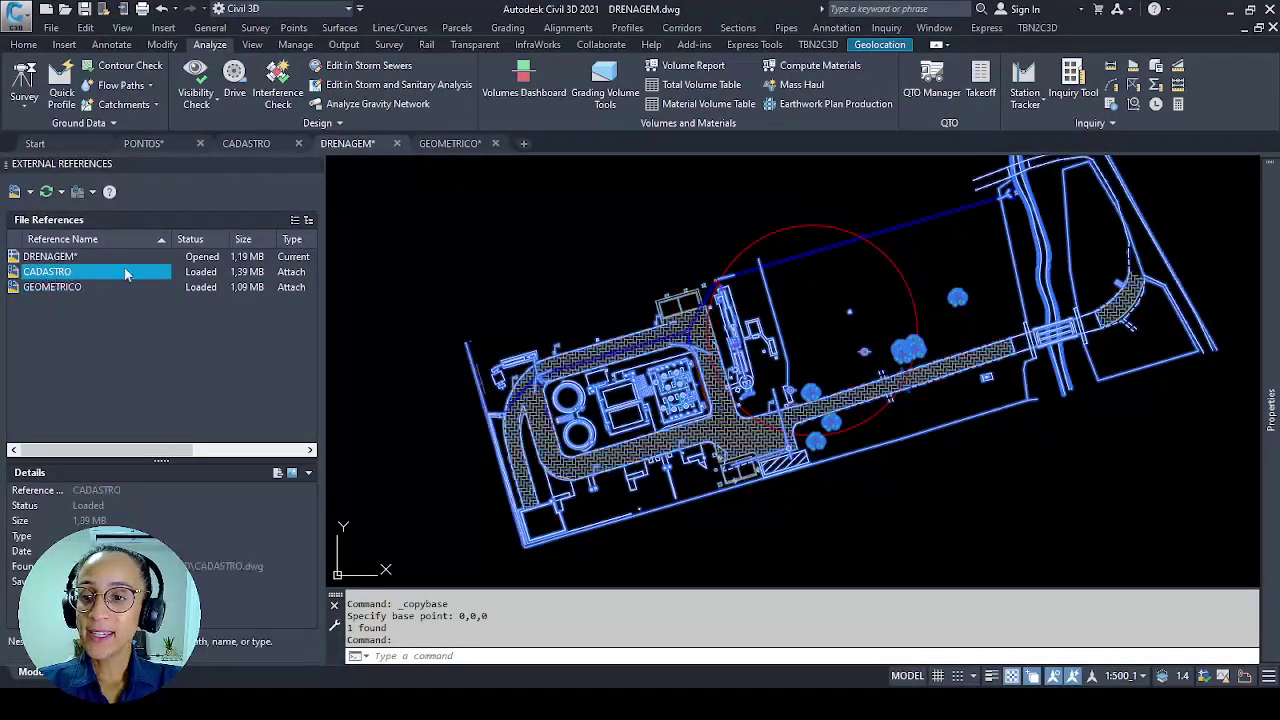
click(50, 274)
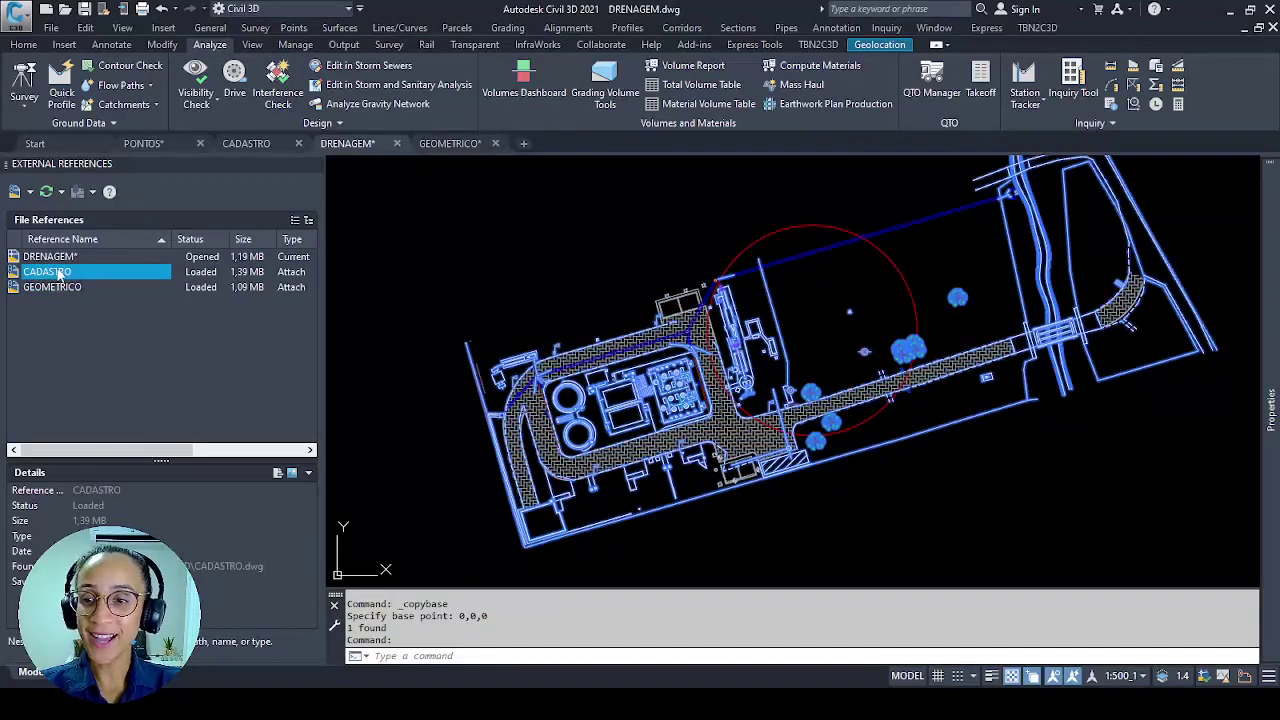
click(62, 287)
click(63, 304)
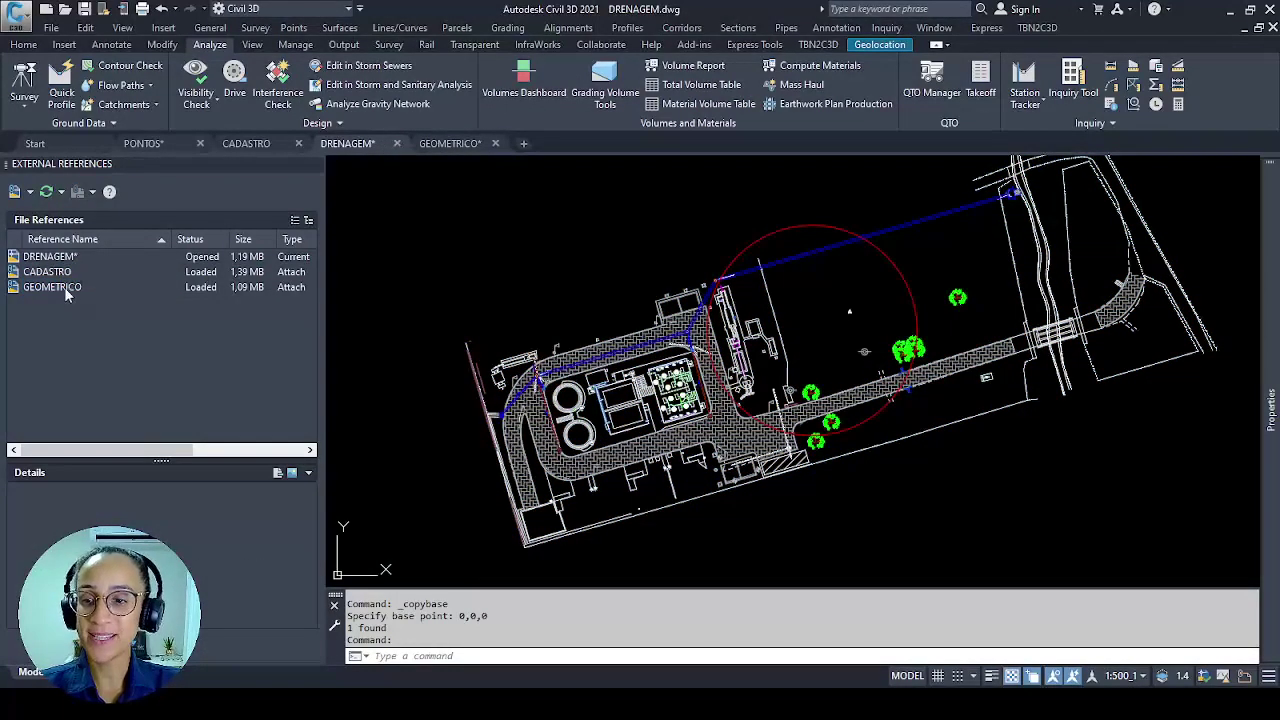
click(470, 243)
click(503, 262)
key(Escape)
Filter the layers by the CADASTRO xref and turn off all of its layers.
text(la)
key(Return)
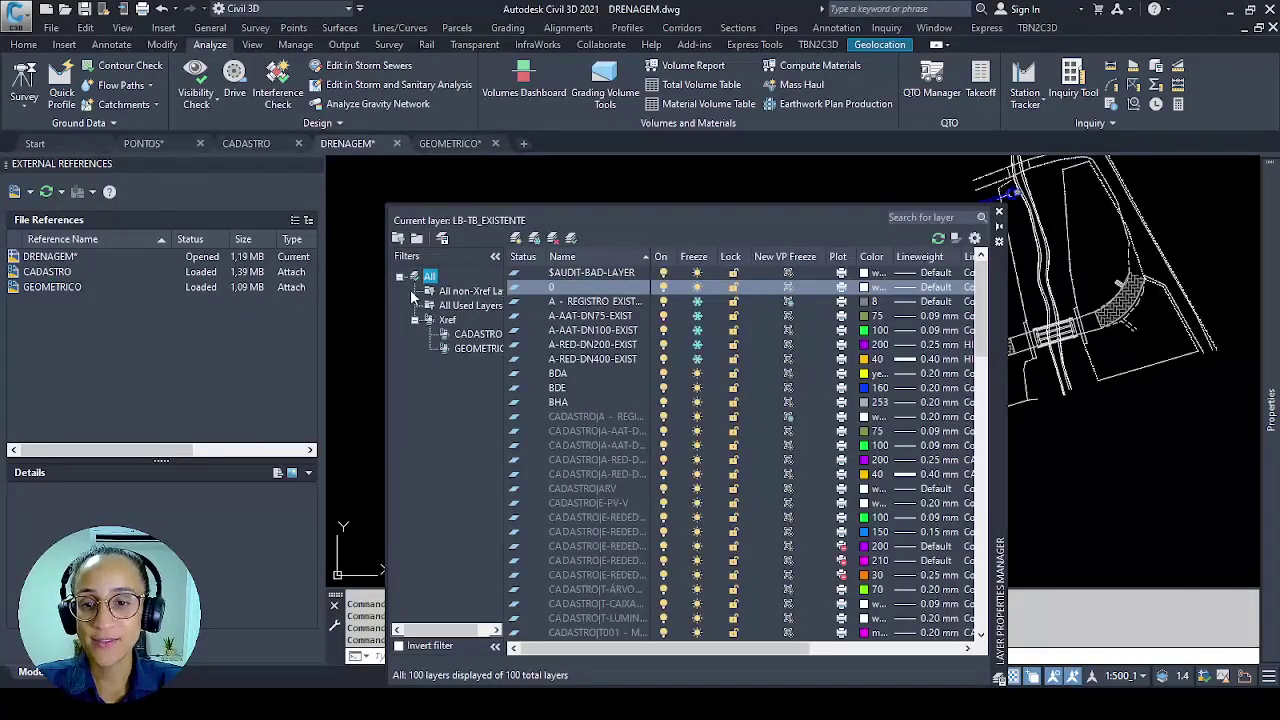
click(401, 277)
click(399, 277)
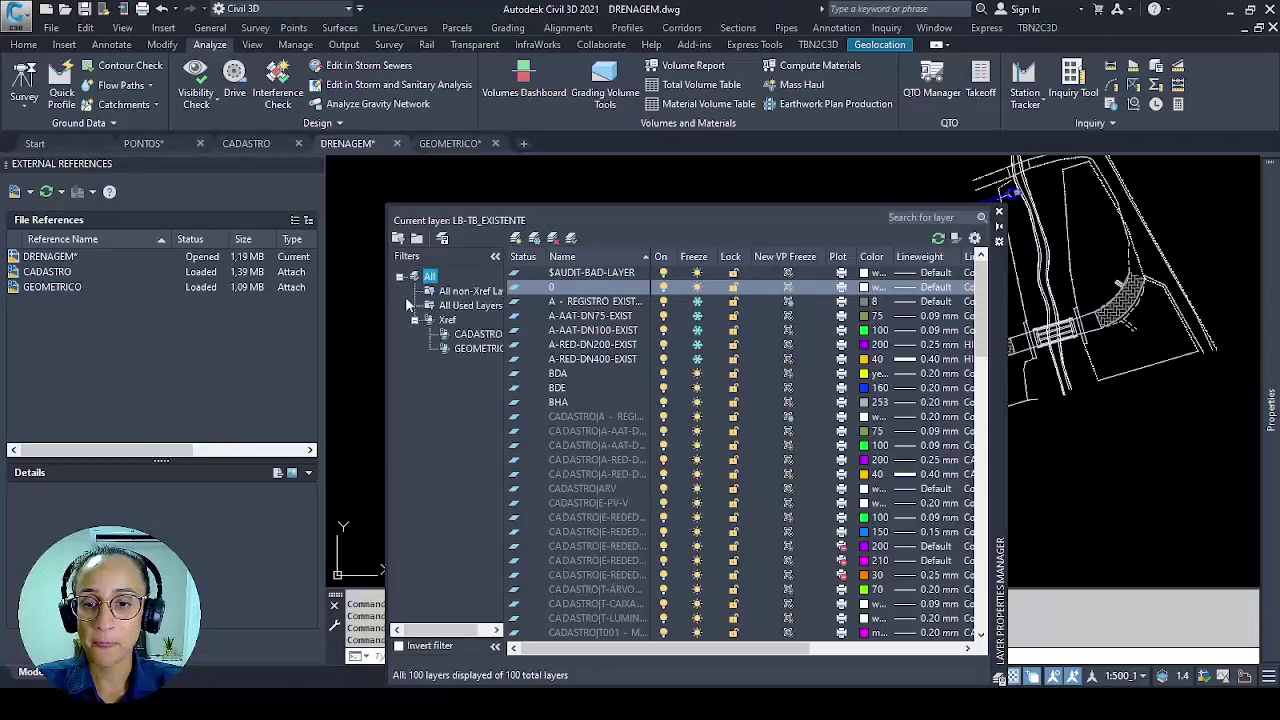
click(476, 334)
click(476, 349)
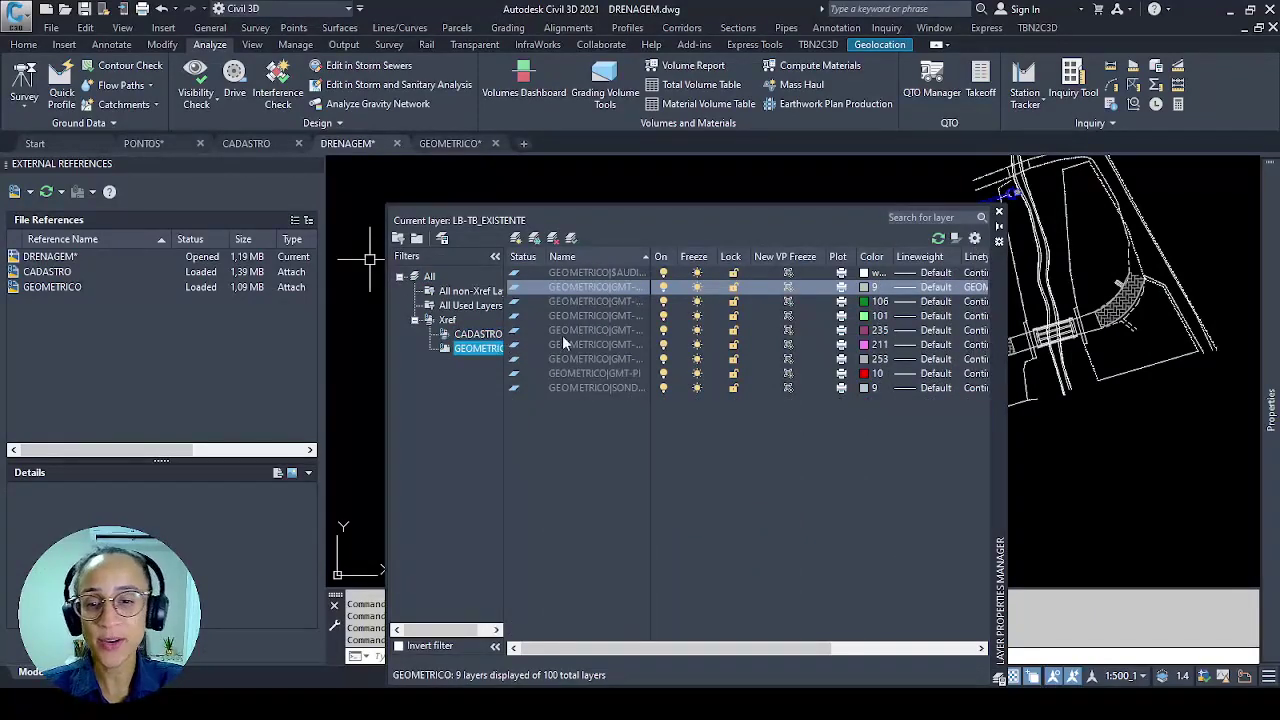
click(588, 359)
key(ctrl+a)
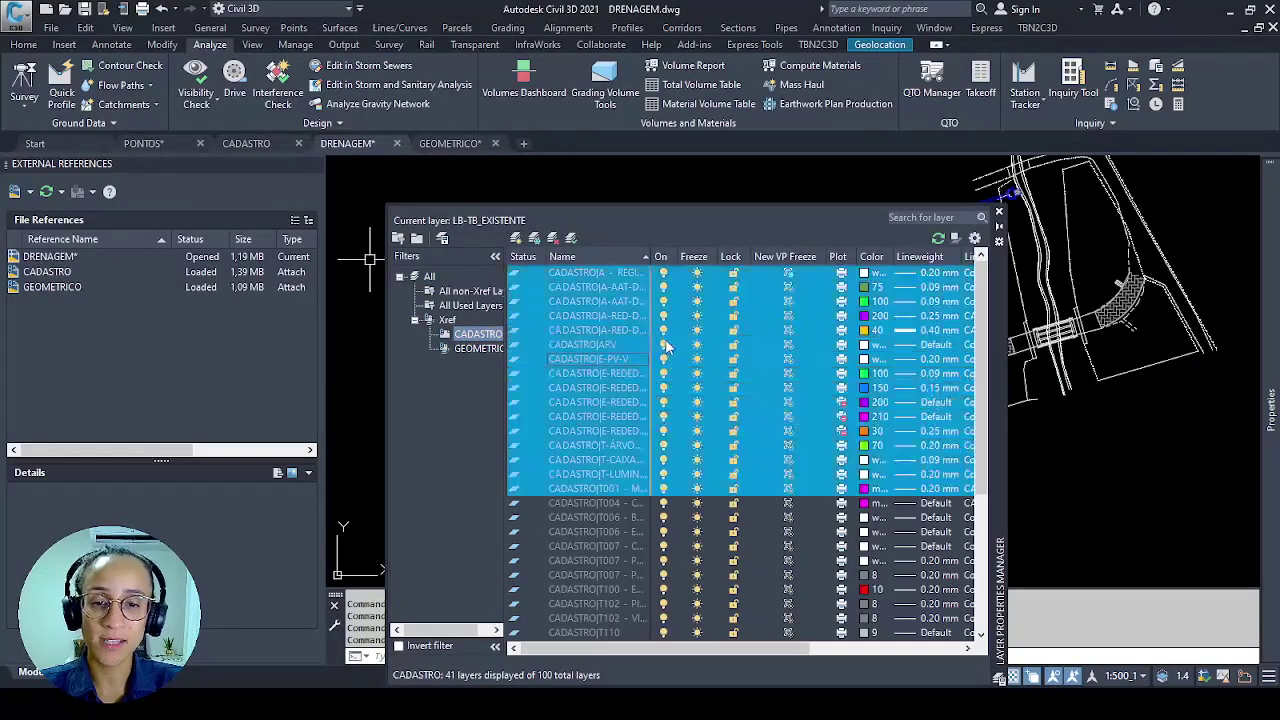
click(664, 302)
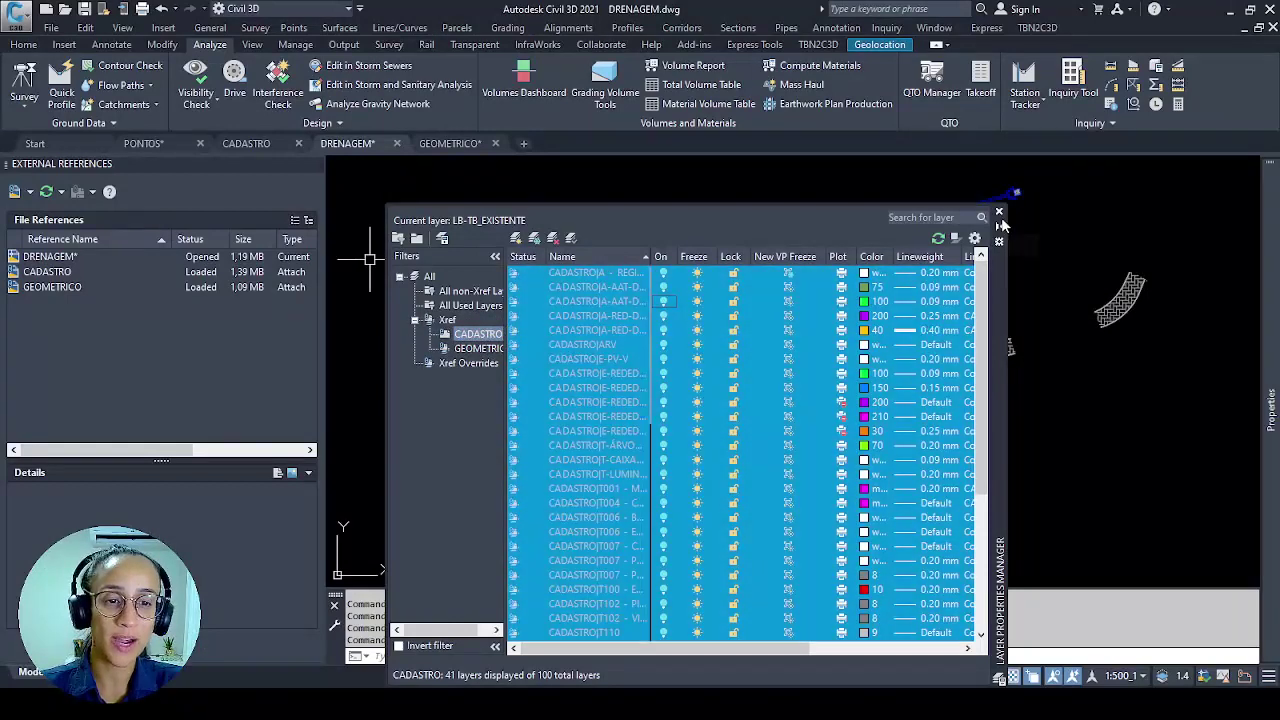
click(999, 213)
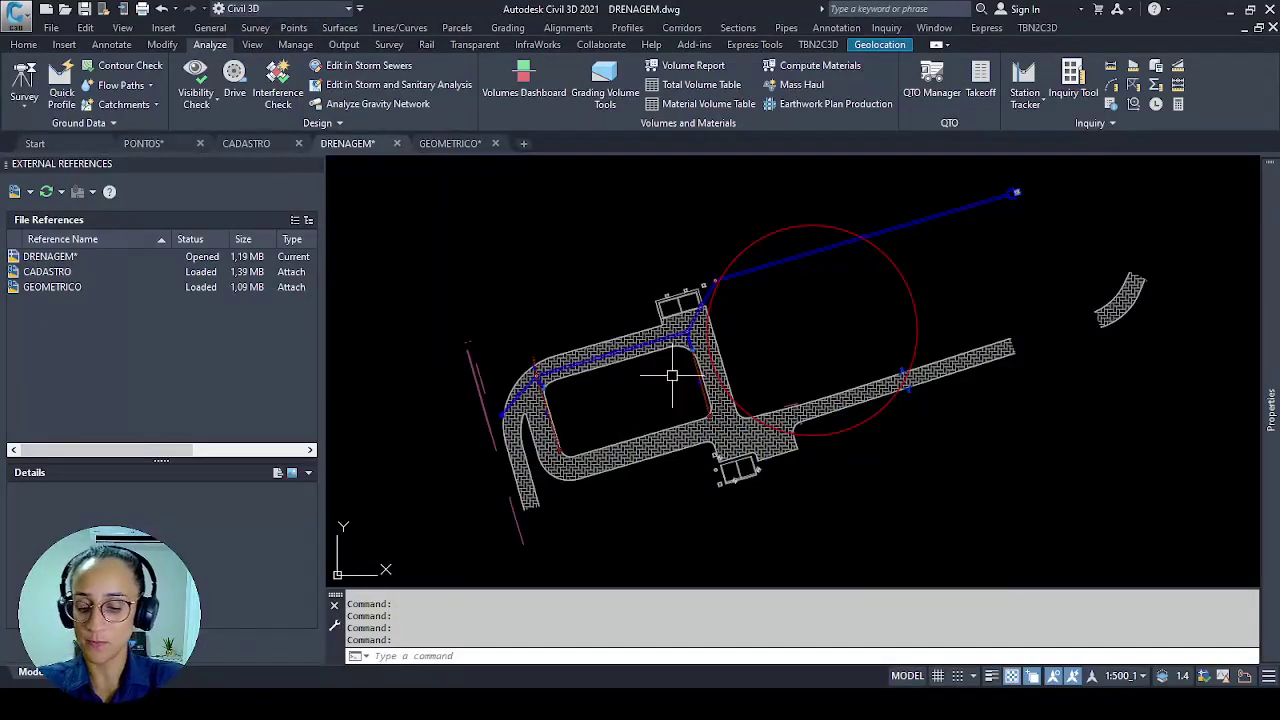
Turn all layers of the CADASTRO xref back on.
text(la)
key(Return)
click(663, 344)
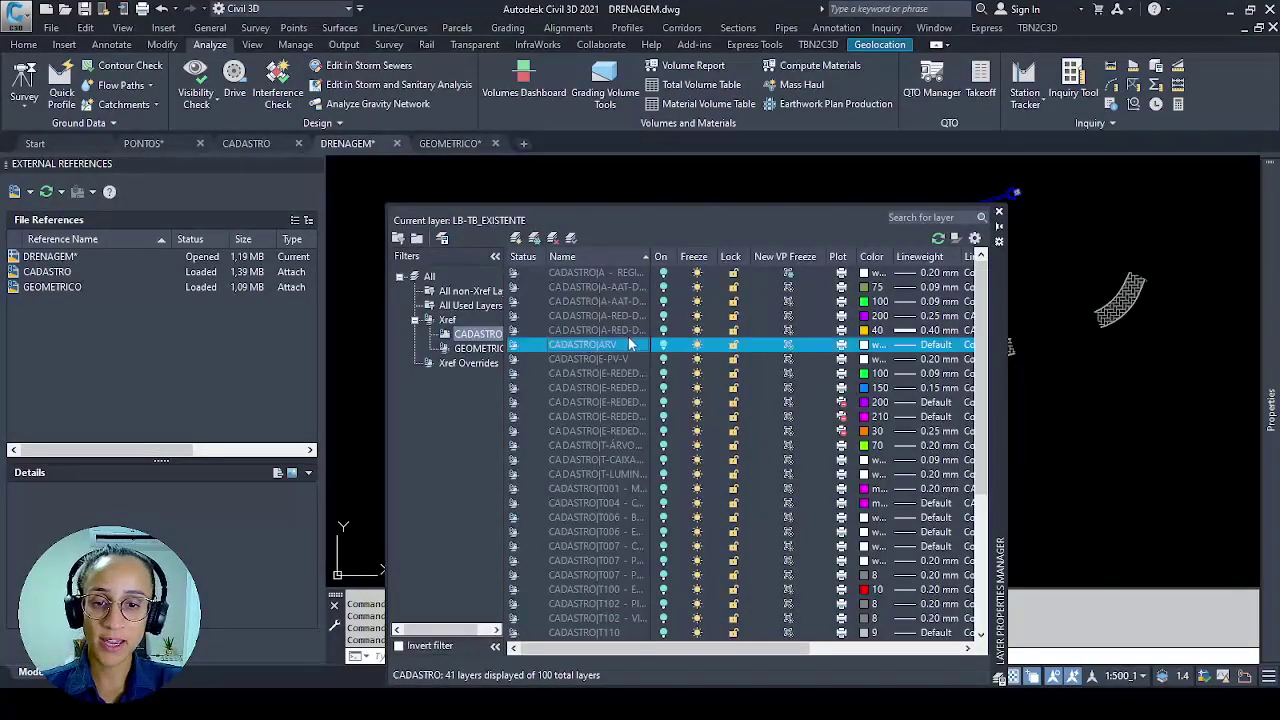
key(ctrl+a)
click(663, 330)
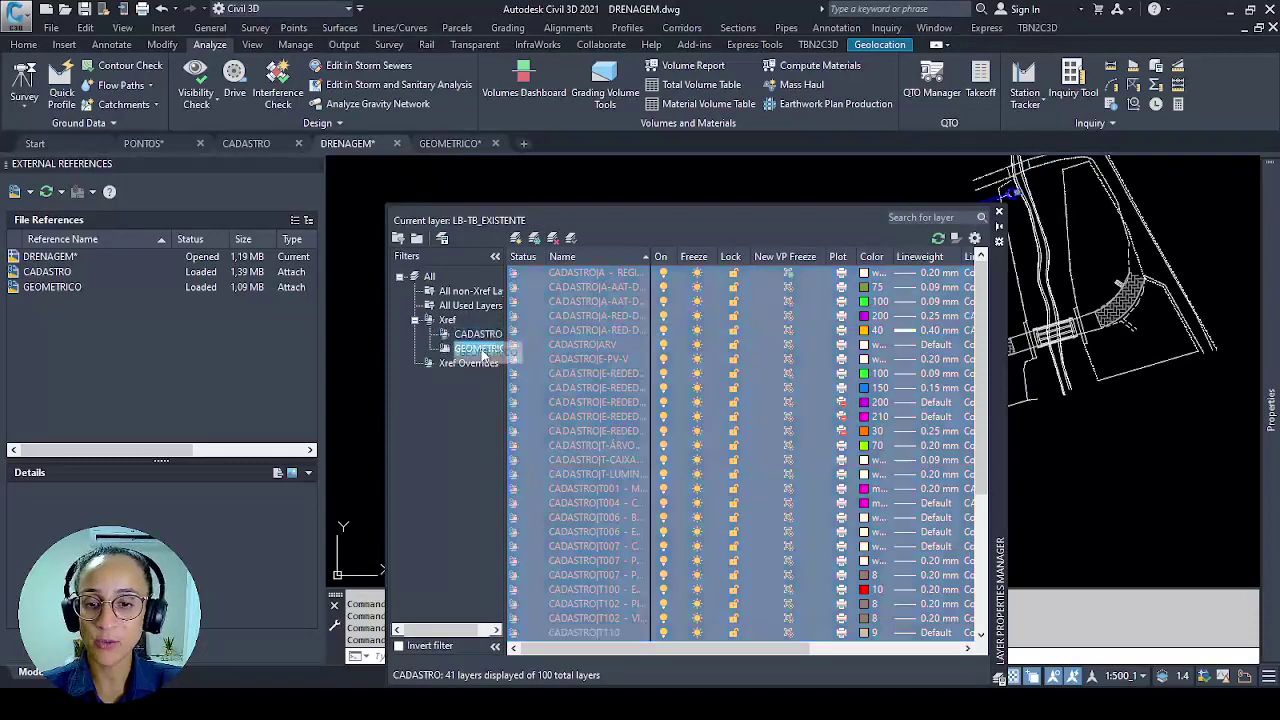
Filter the layers by the GEOMETRICO xref, widen the name column and freeze the GMT-PAVIMENTO layer.
click(476, 352)
drag(655, 257, 790, 257)
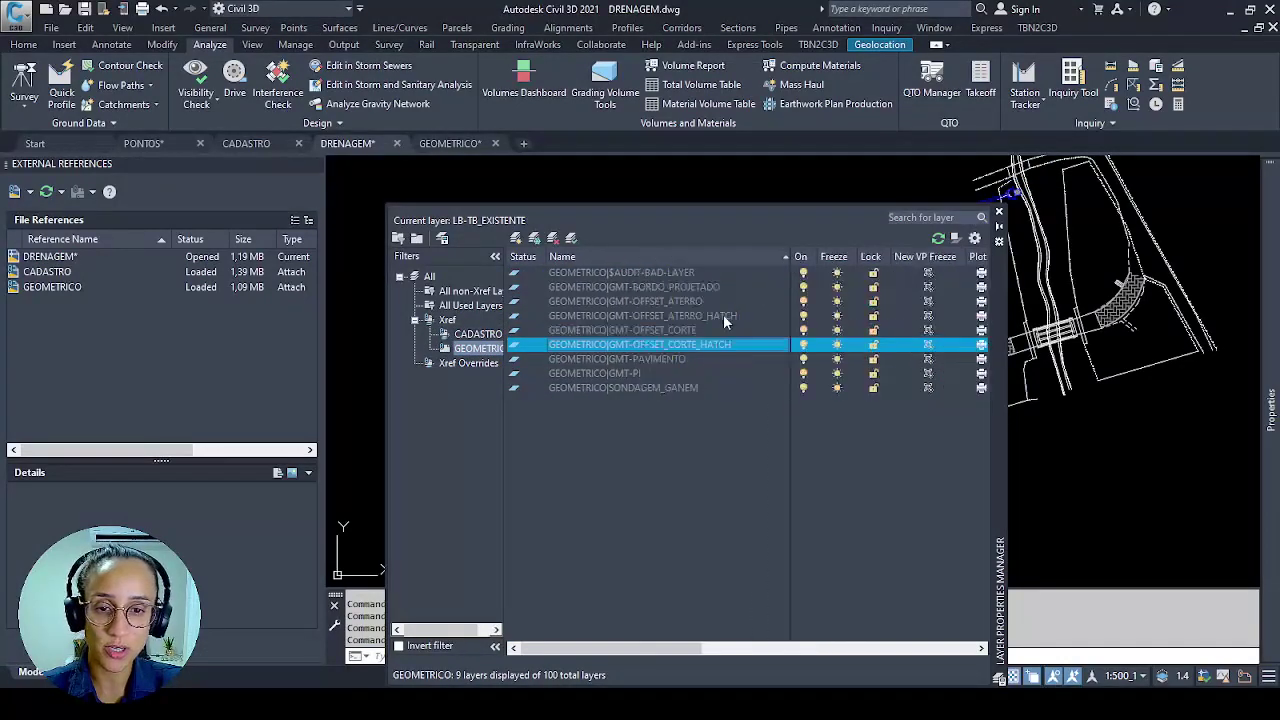
click(684, 359)
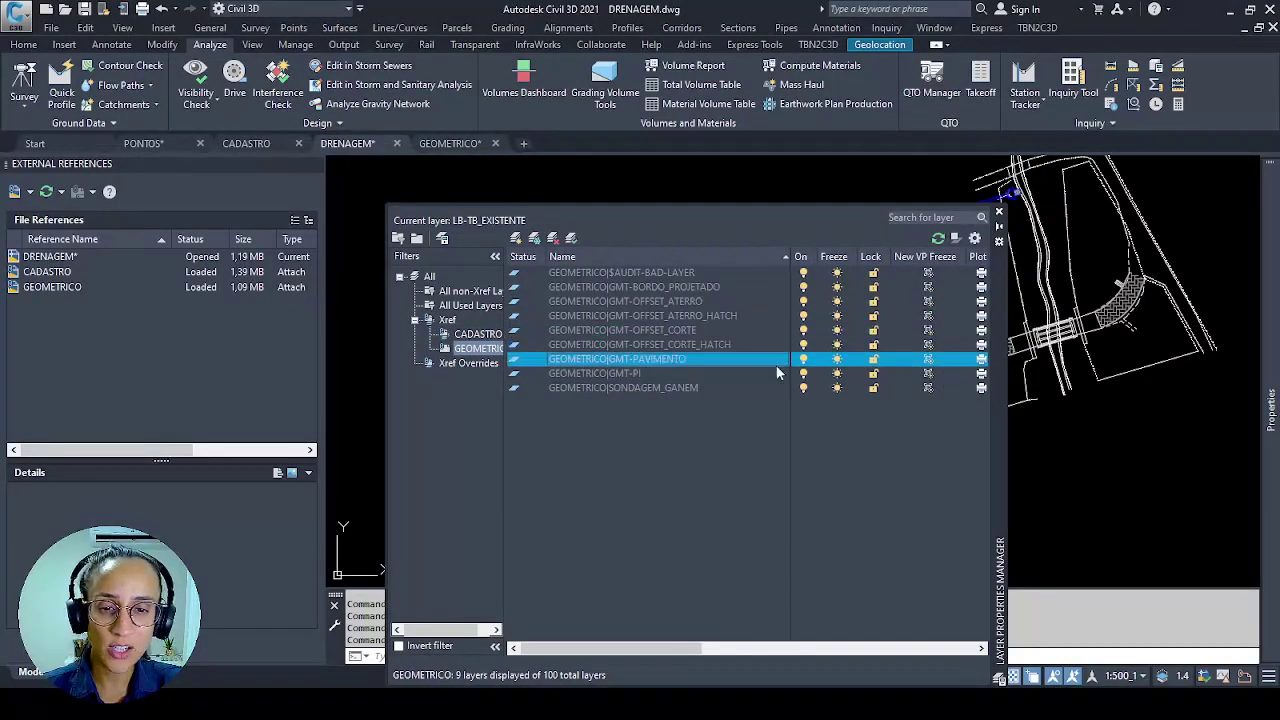
click(998, 212)
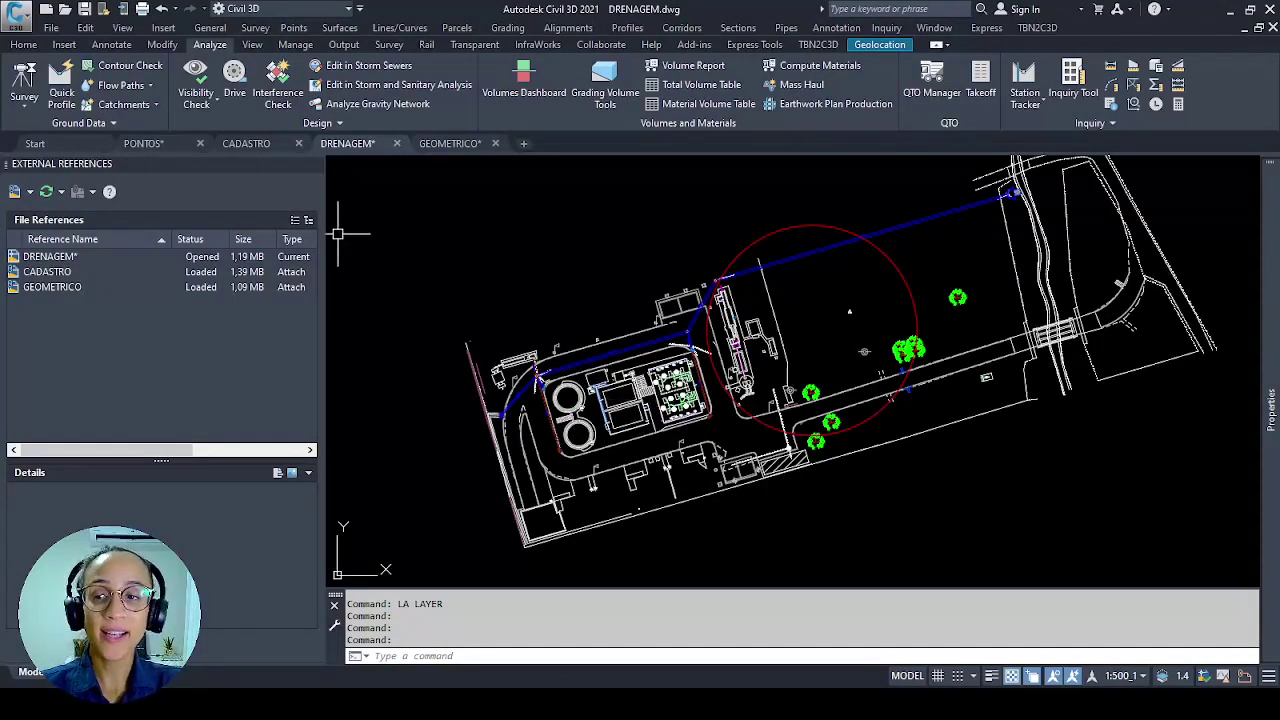
Thaw the GMT-PAVIMENTO layer of the GEOMETRICO xref and close the layer manager.
click(48, 274)
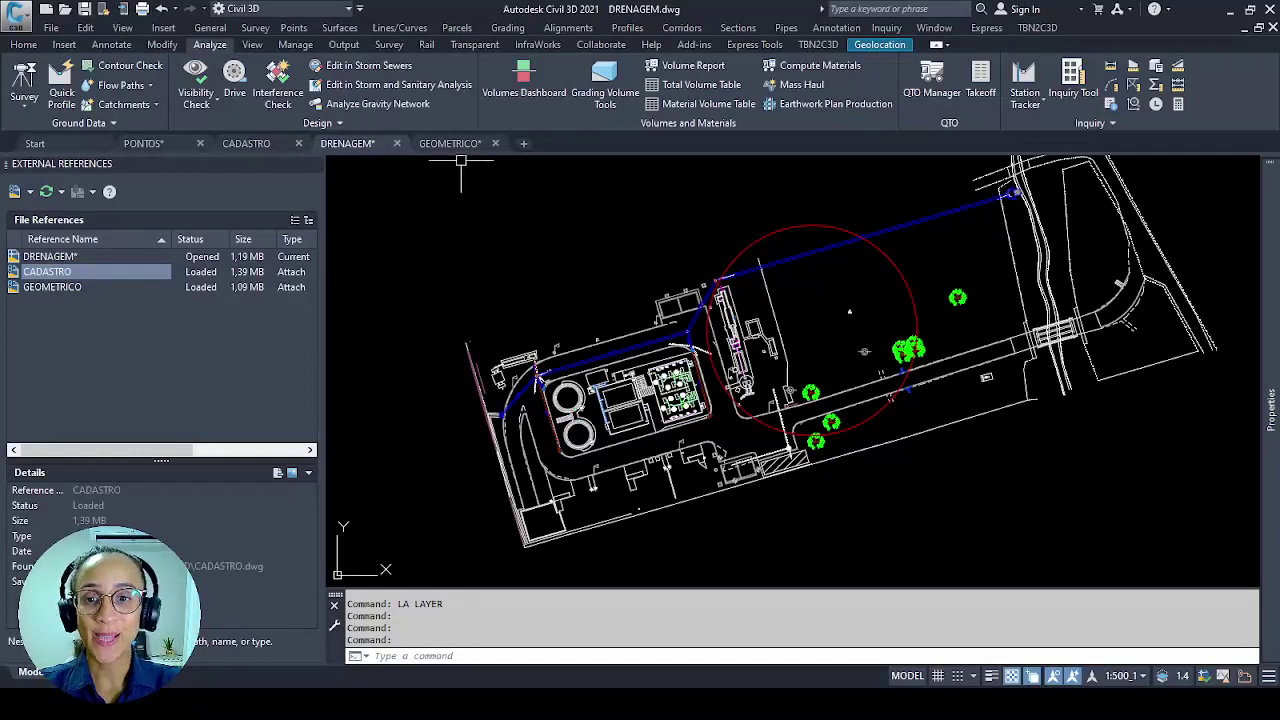
key(Escape)
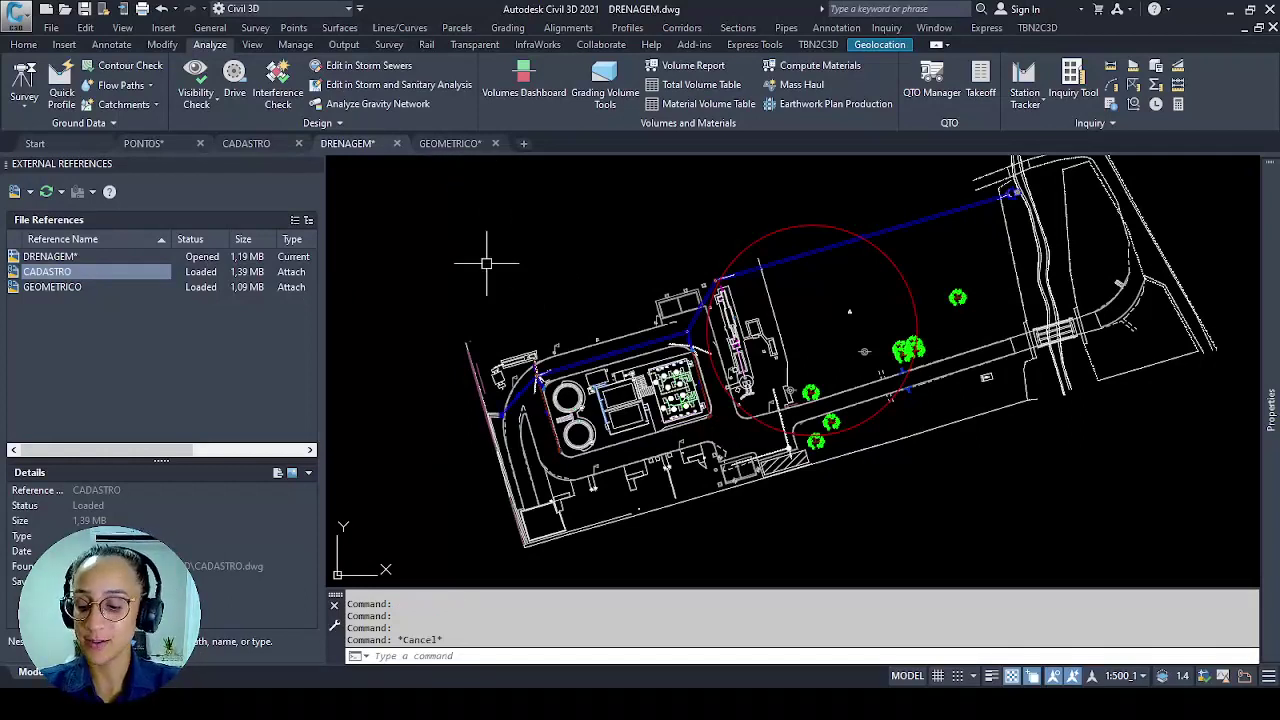
text(la)
key(Return)
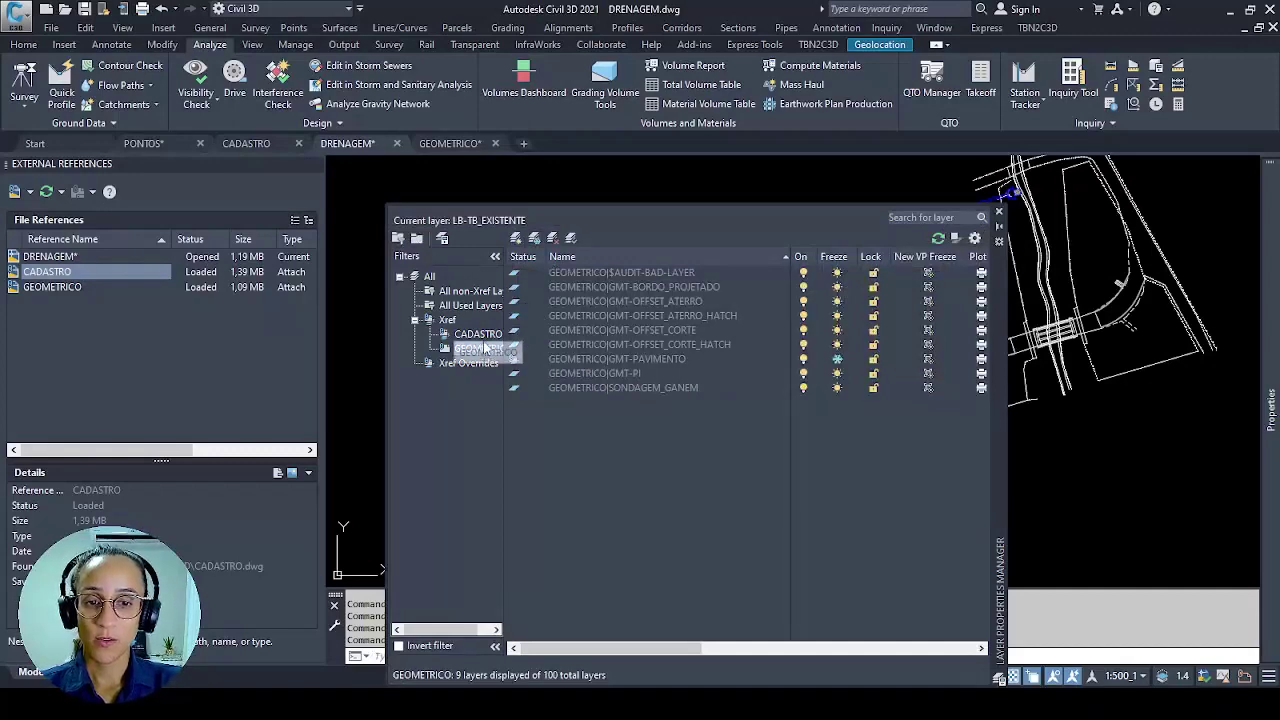
click(838, 359)
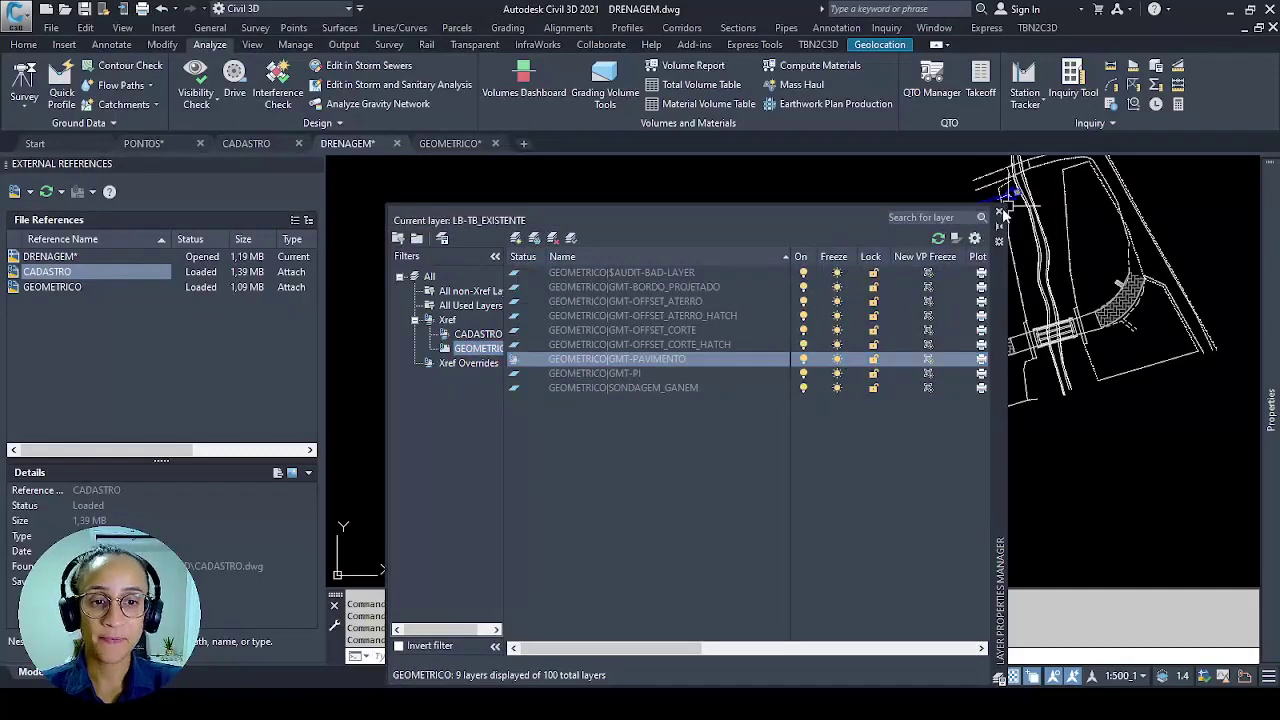
click(999, 212)
key(Escape)
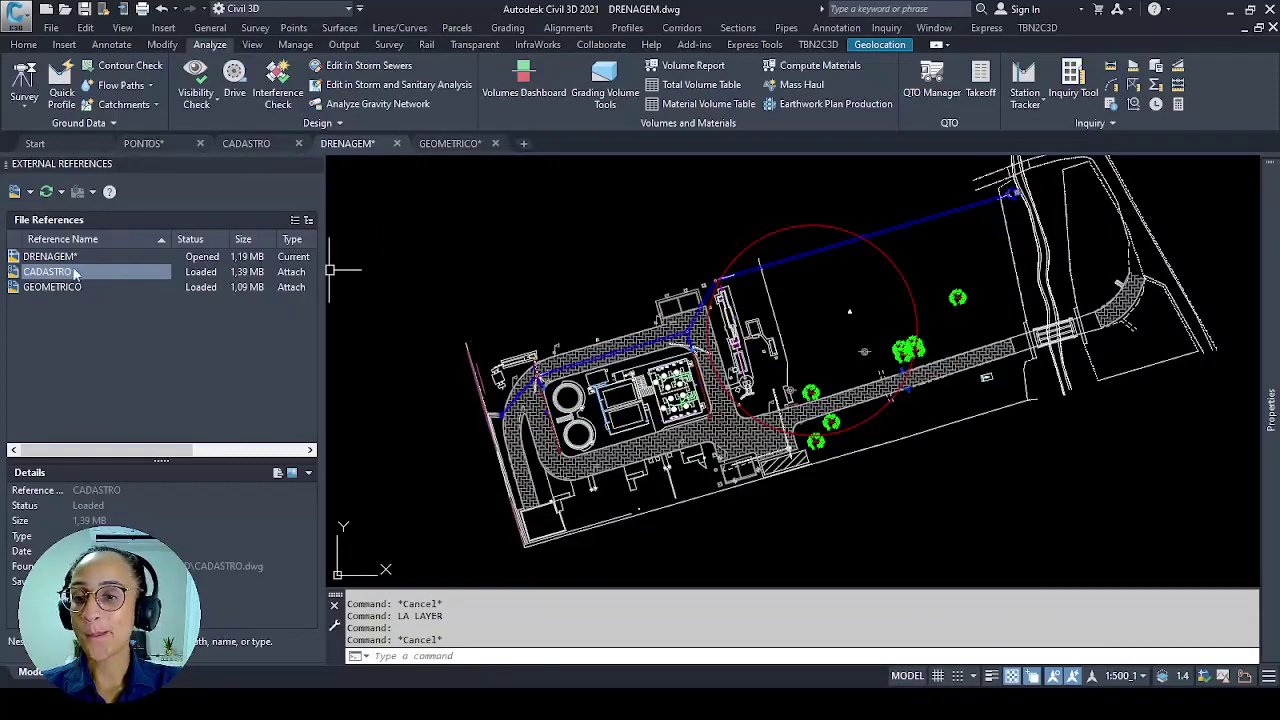
Erase the large circle from DRENAGEM.
key(Escape)
click(763, 231)
text(e)
key(Return)
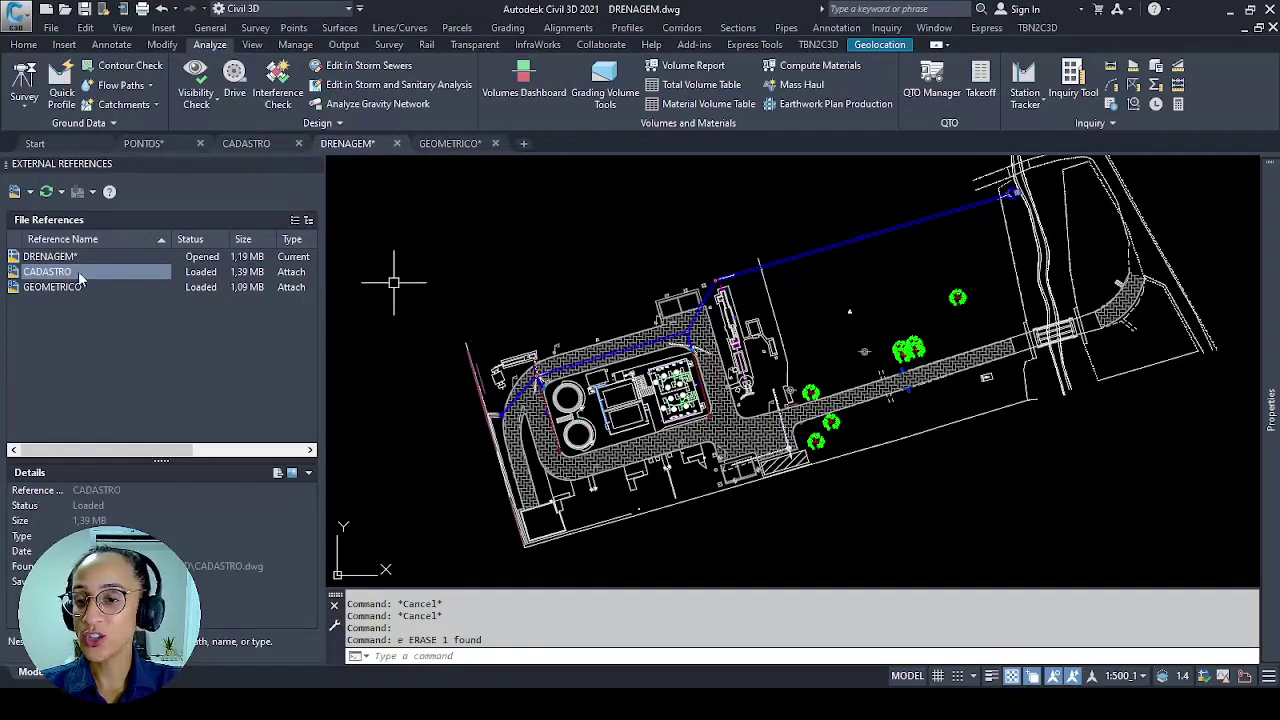
Compare the contents of DRENAGEM's CADASTRO and GEOMETRICO references by highlighting them alternately in the file references.
click(49, 259)
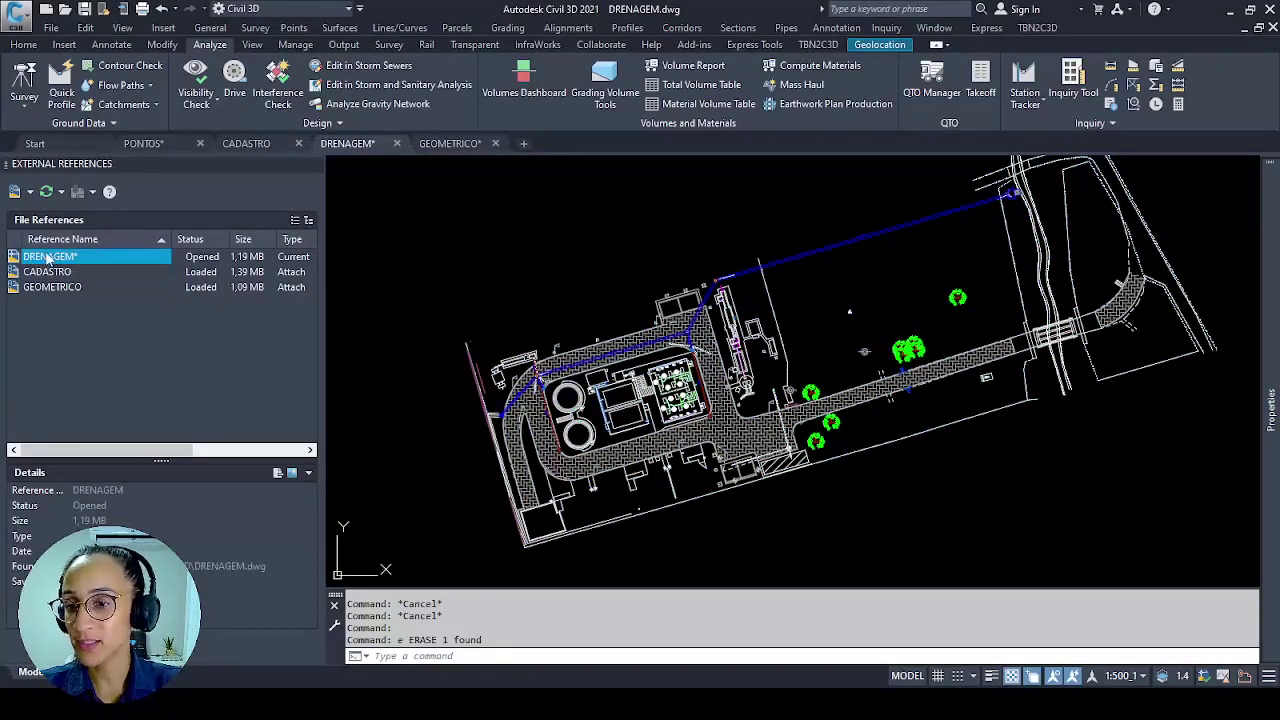
click(40, 272)
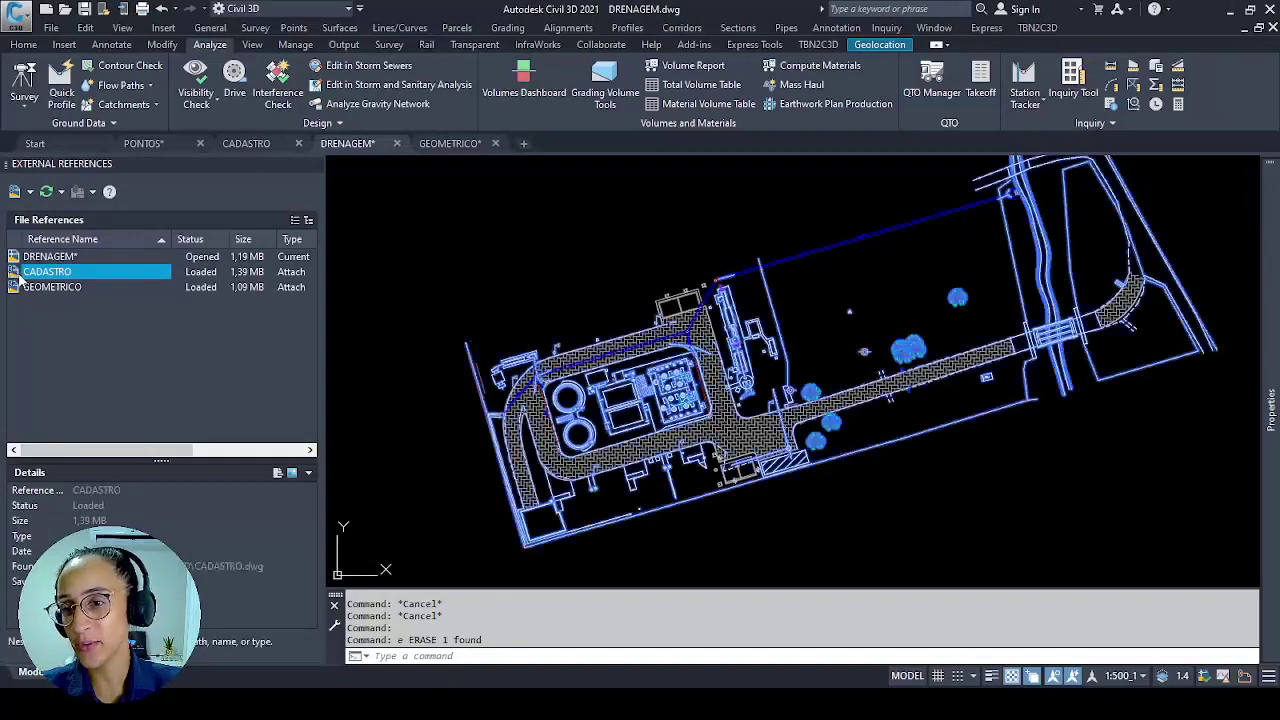
click(33, 288)
click(47, 273)
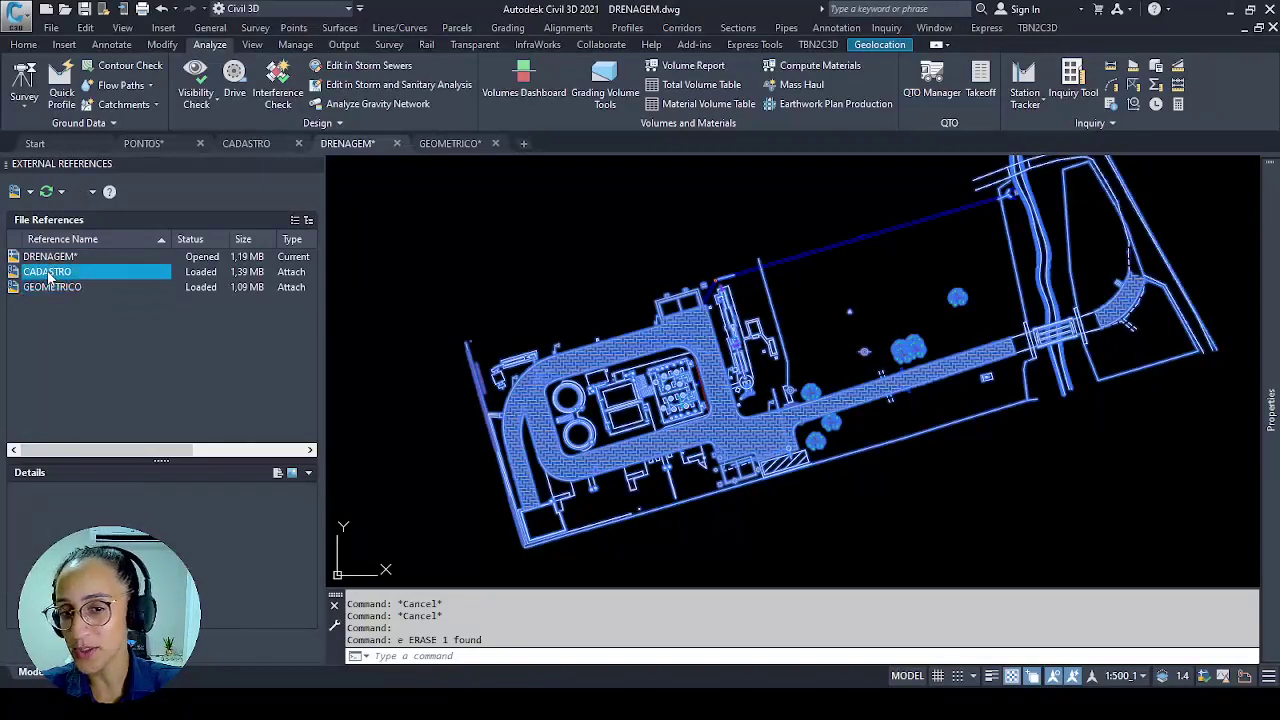
click(50, 288)
click(46, 273)
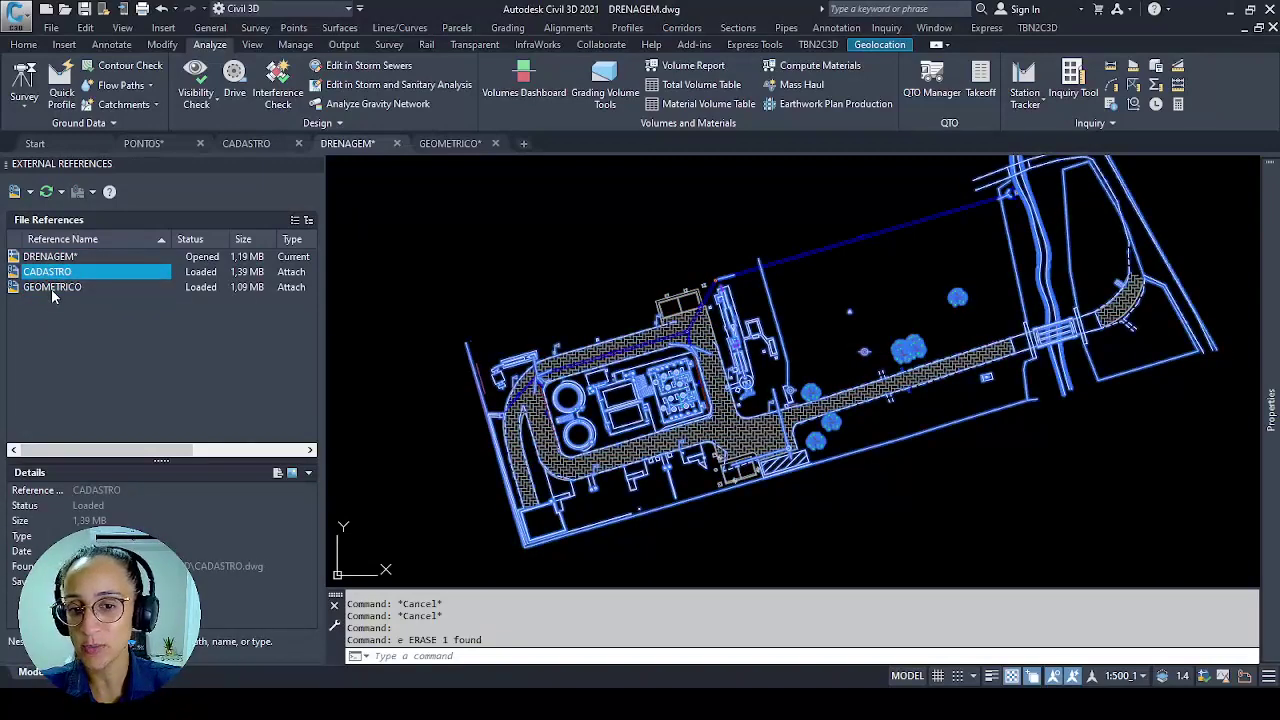
click(51, 289)
click(62, 273)
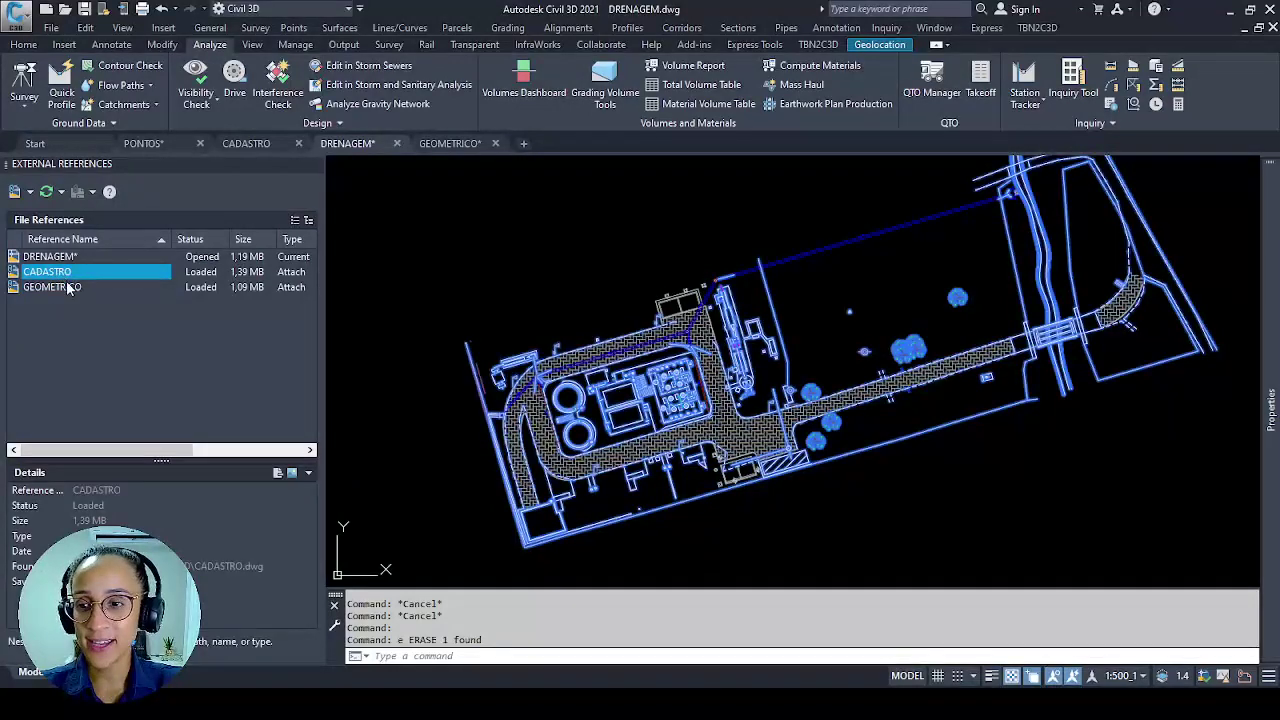
Bind the GEOMETRICO reference into DRENAGEM using the Bind type.
click(68, 288)
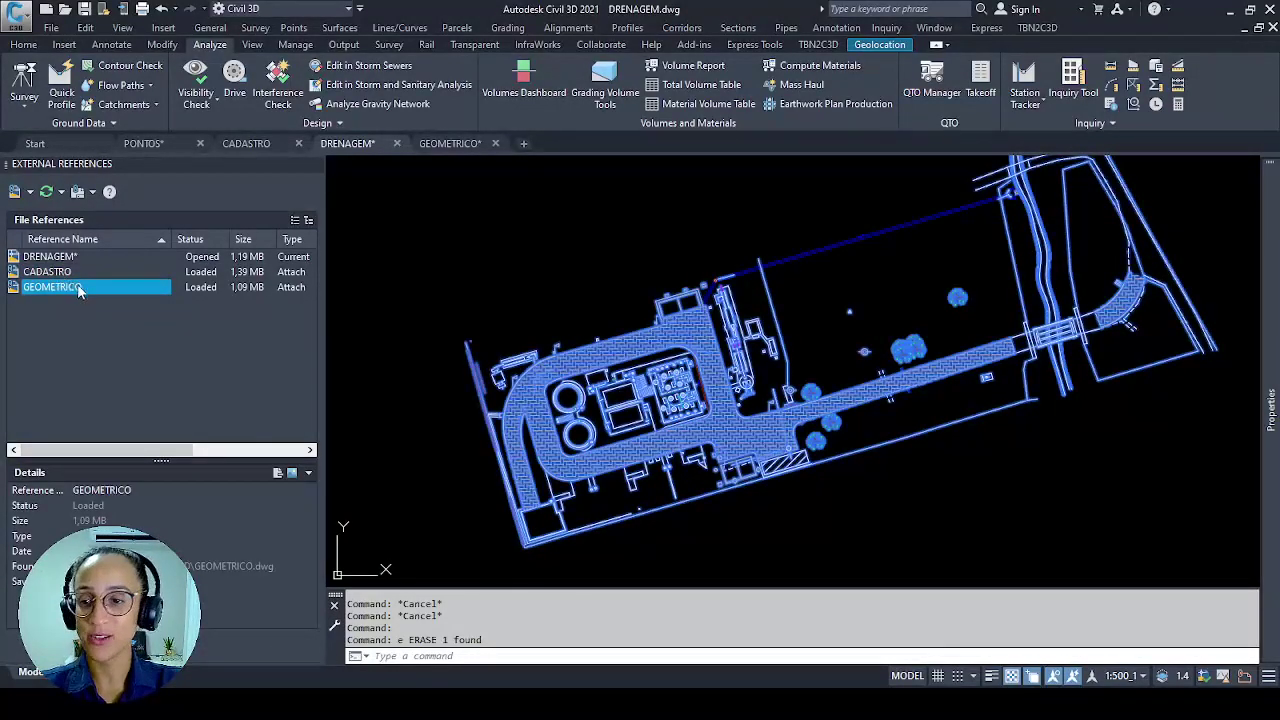
right_click(50, 289)
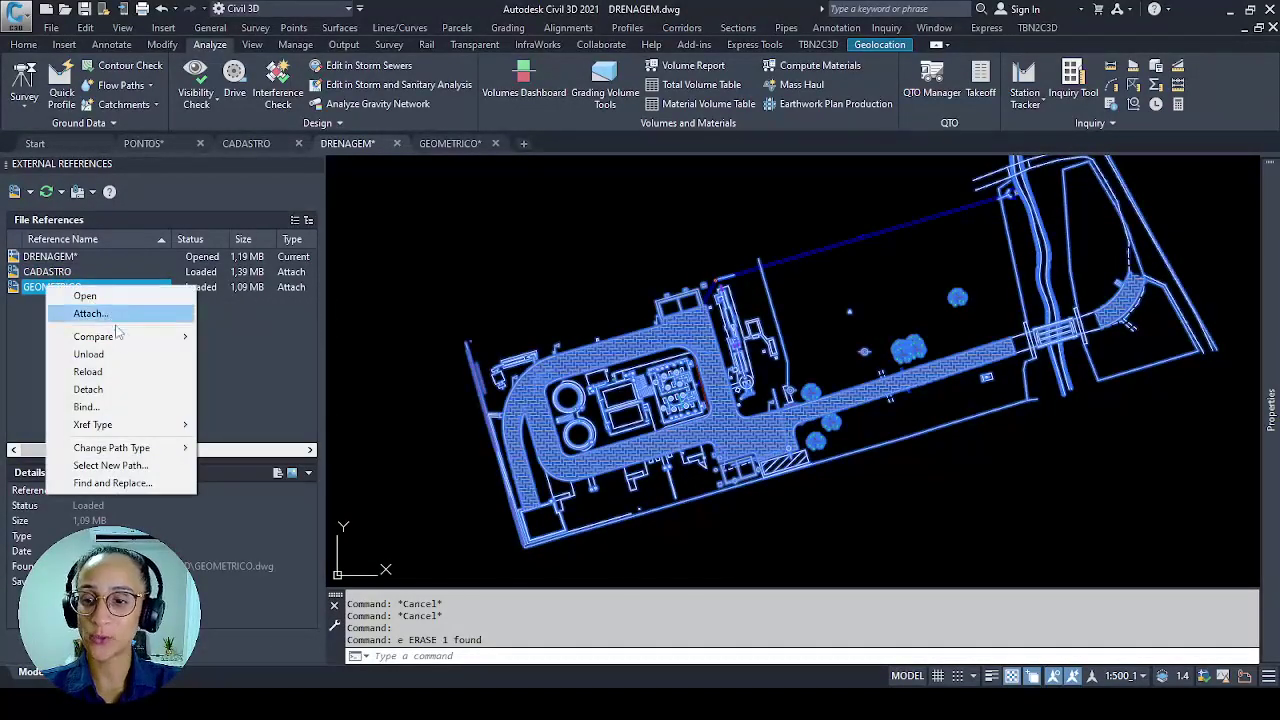
click(84, 407)
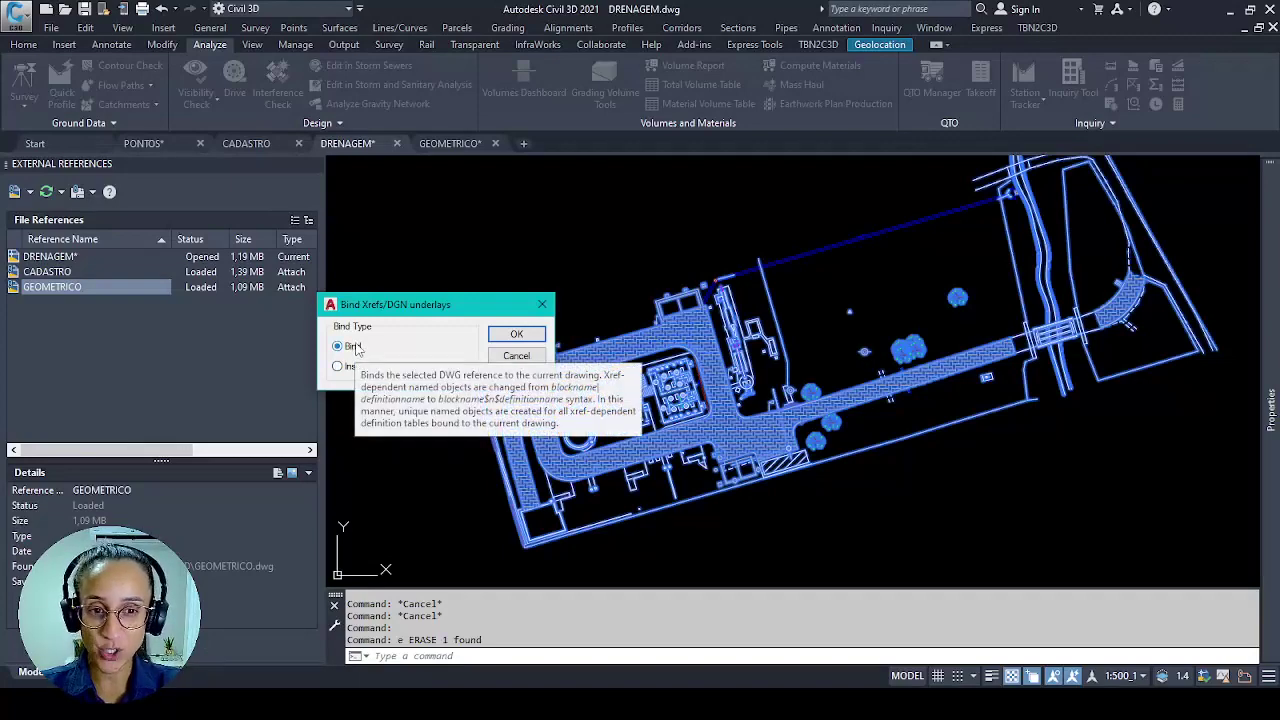
click(515, 334)
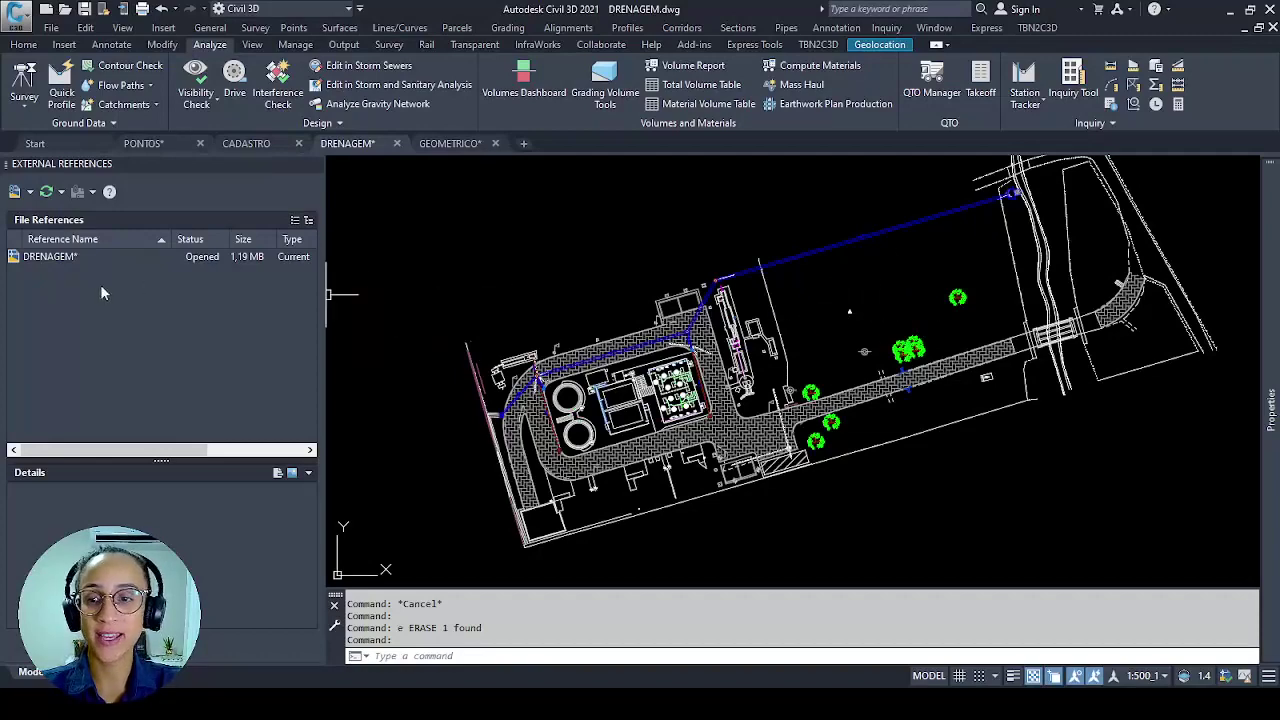
right_click(636, 370)
key(Escape)
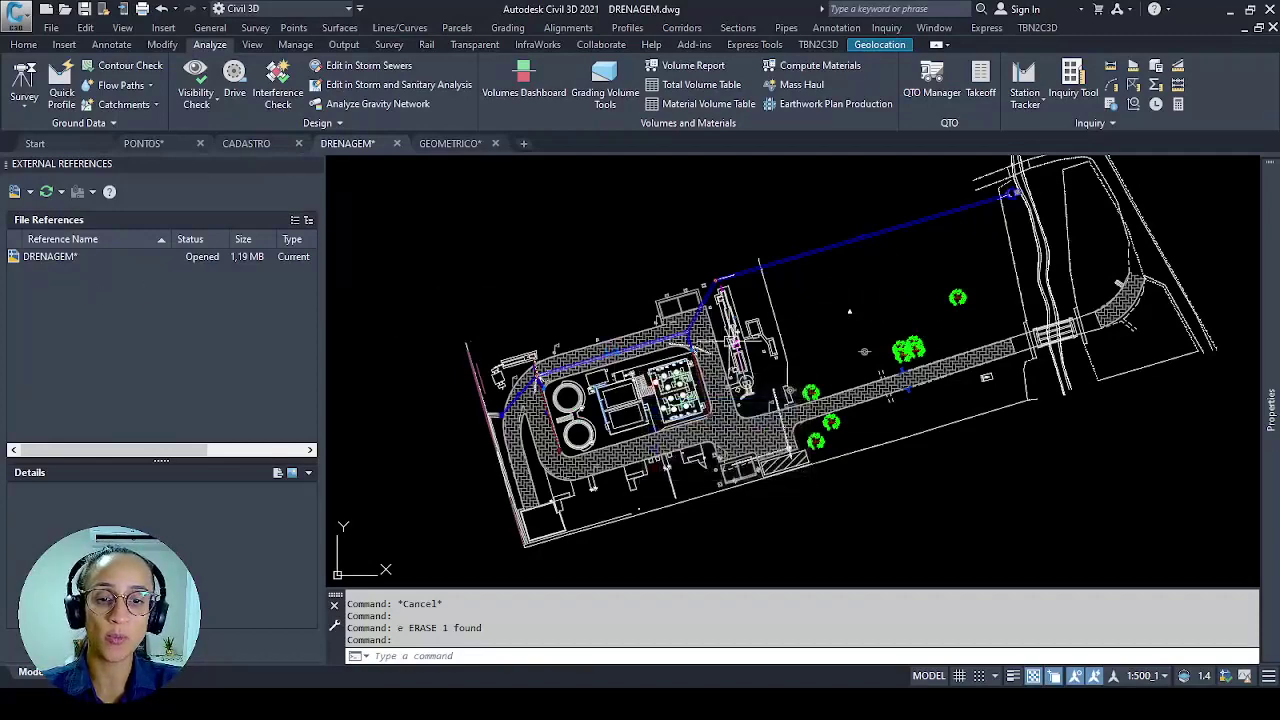
Keep the properties of the GEOMETRICO block permanently displayed and explode the block.
click(763, 300)
mouse_move(1268, 320)
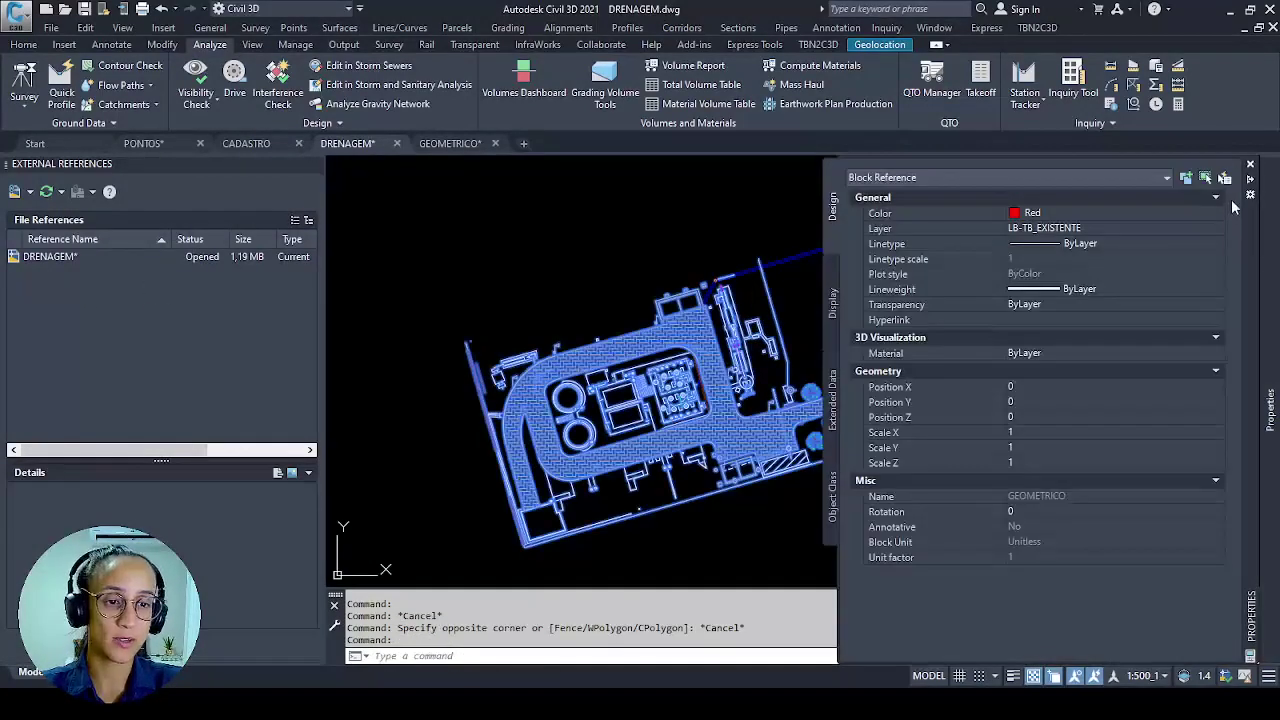
click(1251, 180)
text(x)
key(Return)
key(Escape)
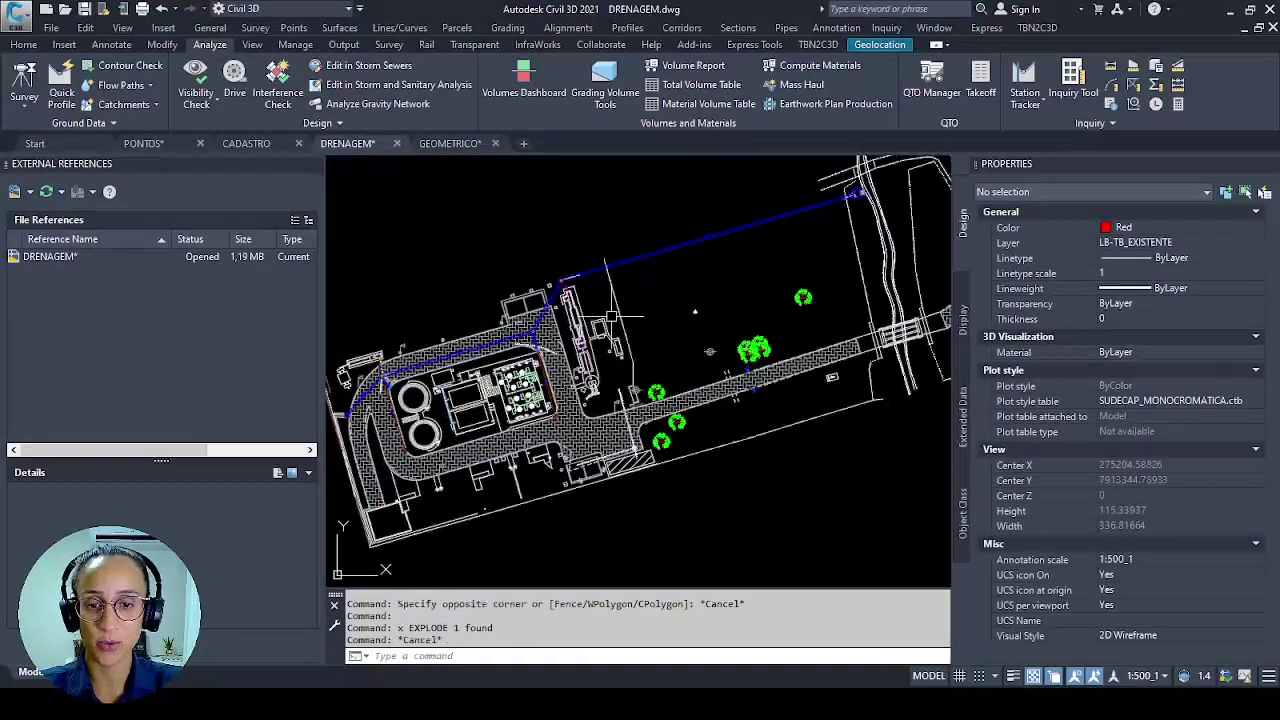
Explode the CADASTRO block nested in the former GEOMETRICO reference.
click(618, 293)
click(620, 293)
text(x)
key(Return)
key(Escape)
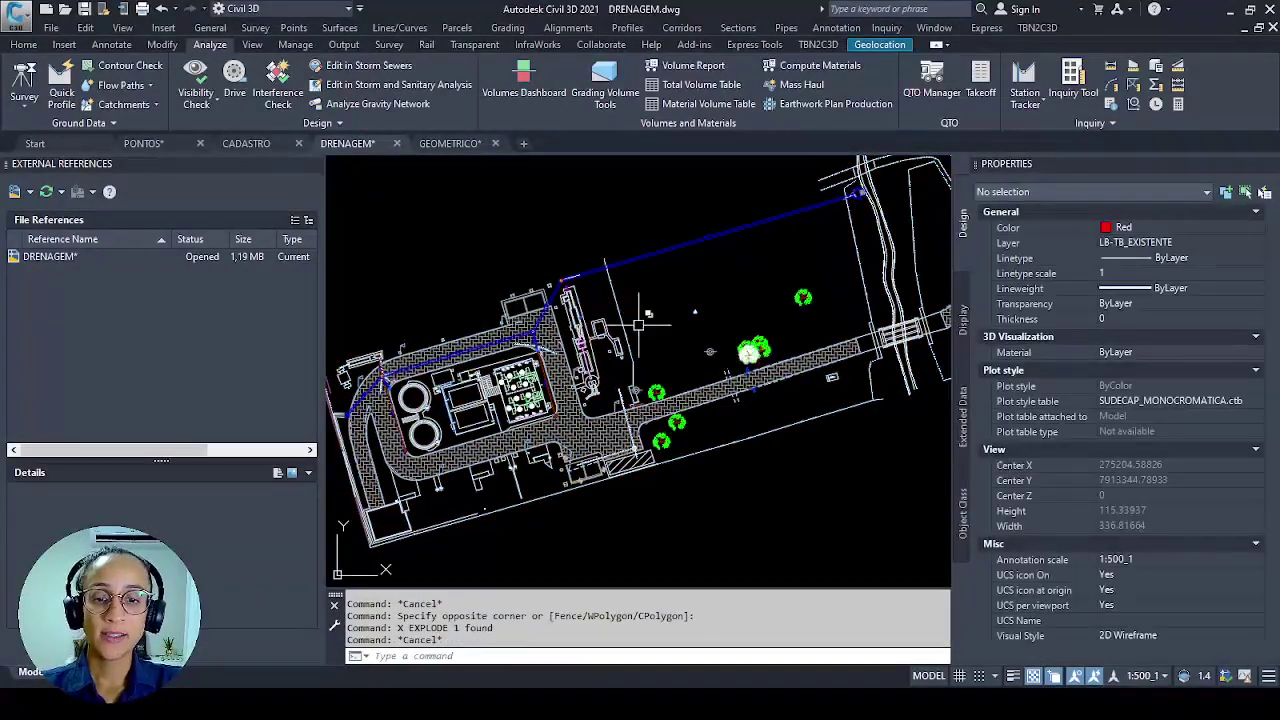
Check the properties of the fence polyline and the pavement hatch, and open the layer manager.
click(615, 290)
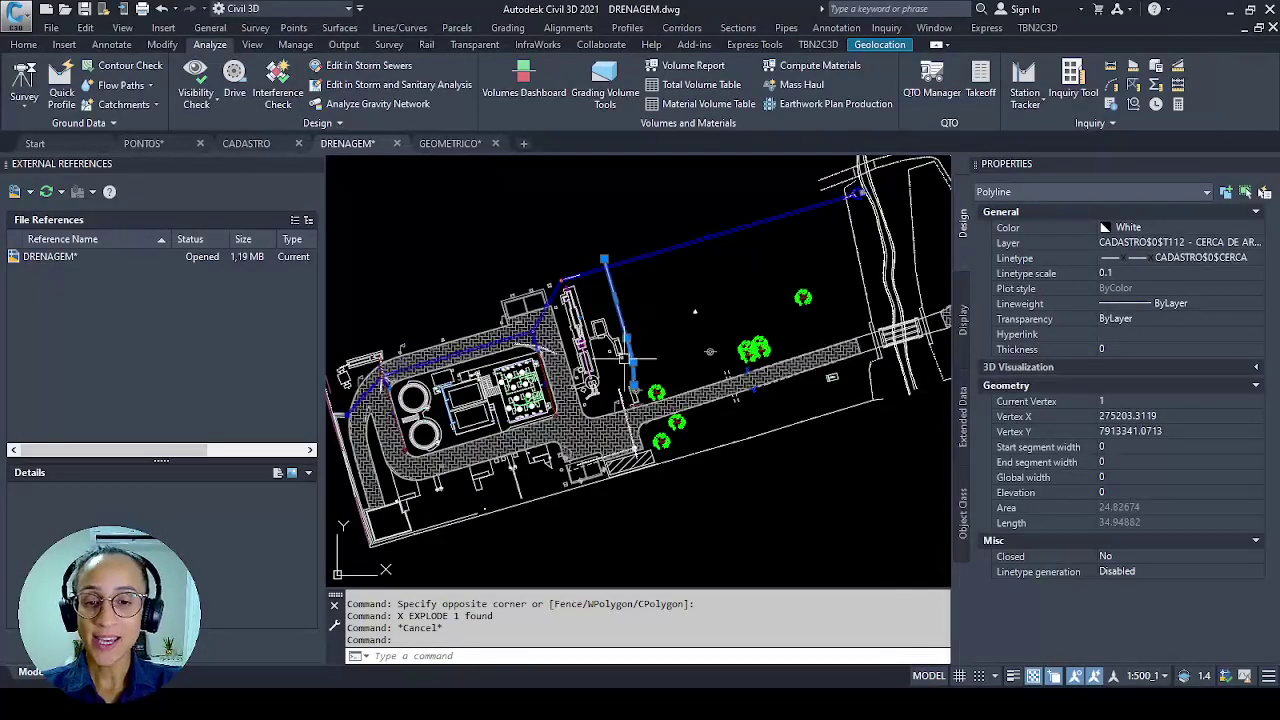
key(Escape)
click(540, 345)
key(Escape)
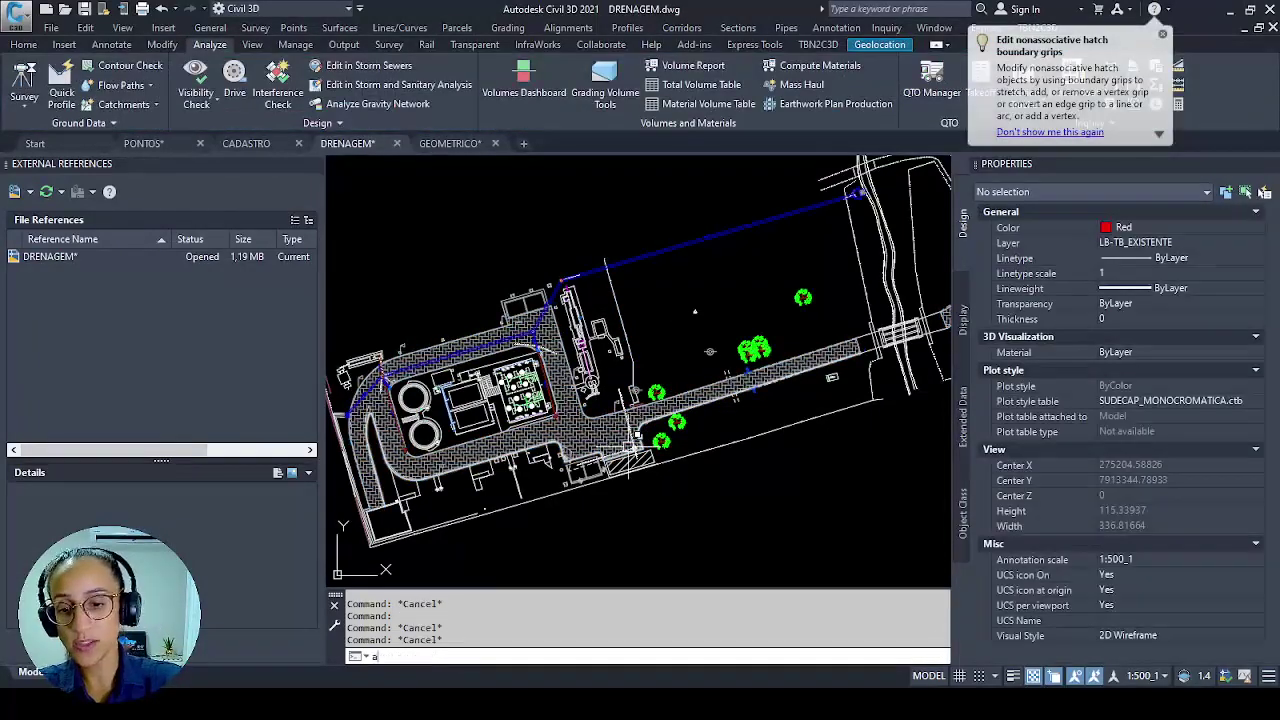
text(a)
key(Return)
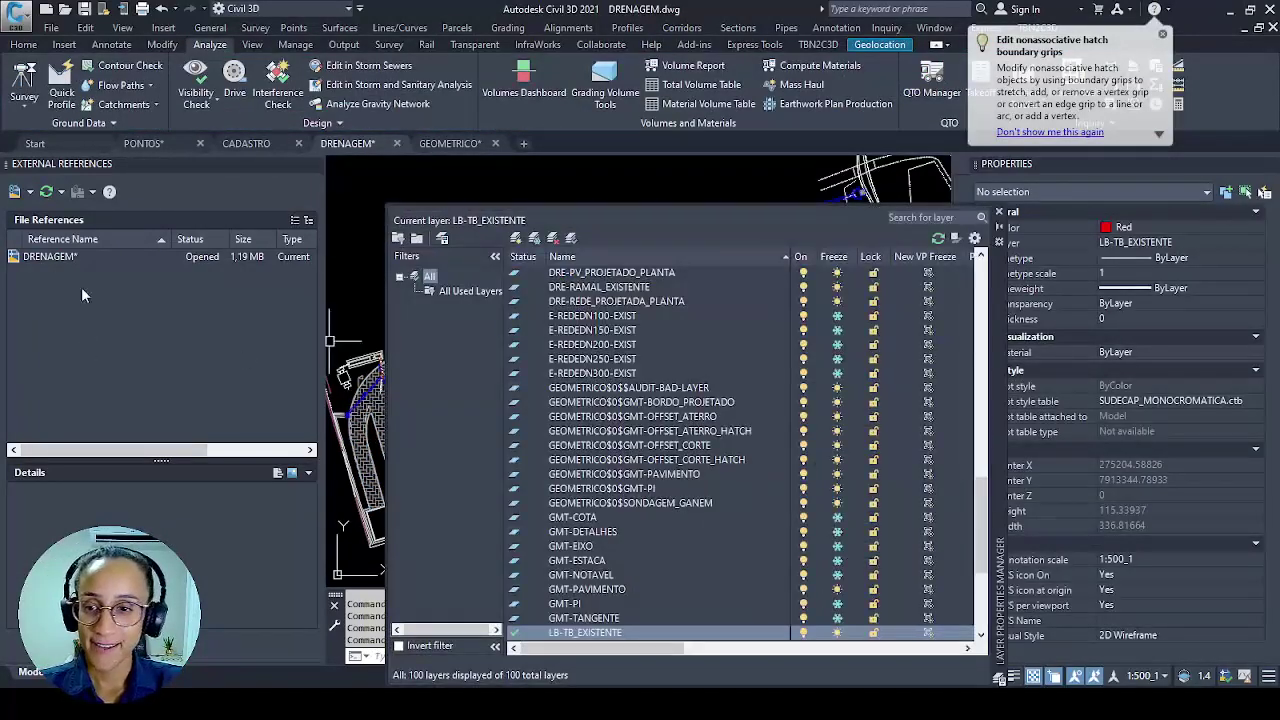
Switch to the GEOMETRICO drawing and bind its CADASTRO reference.
click(448, 143)
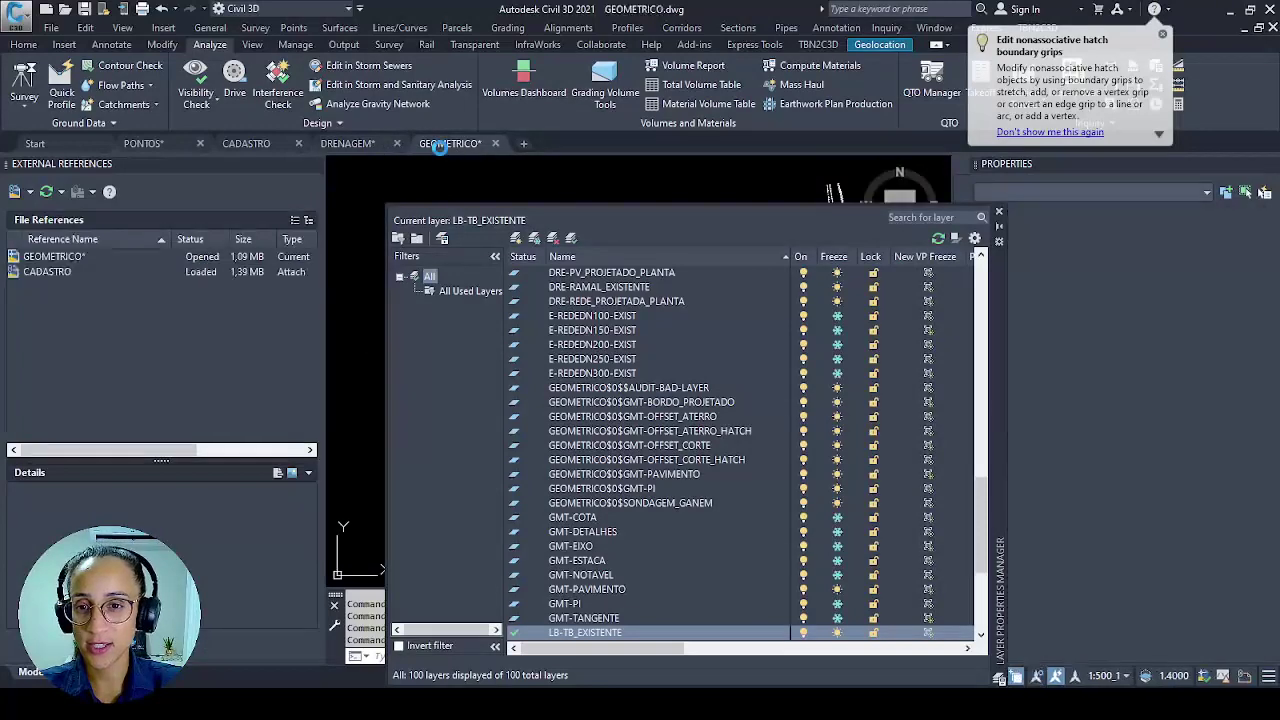
click(40, 271)
right_click(46, 270)
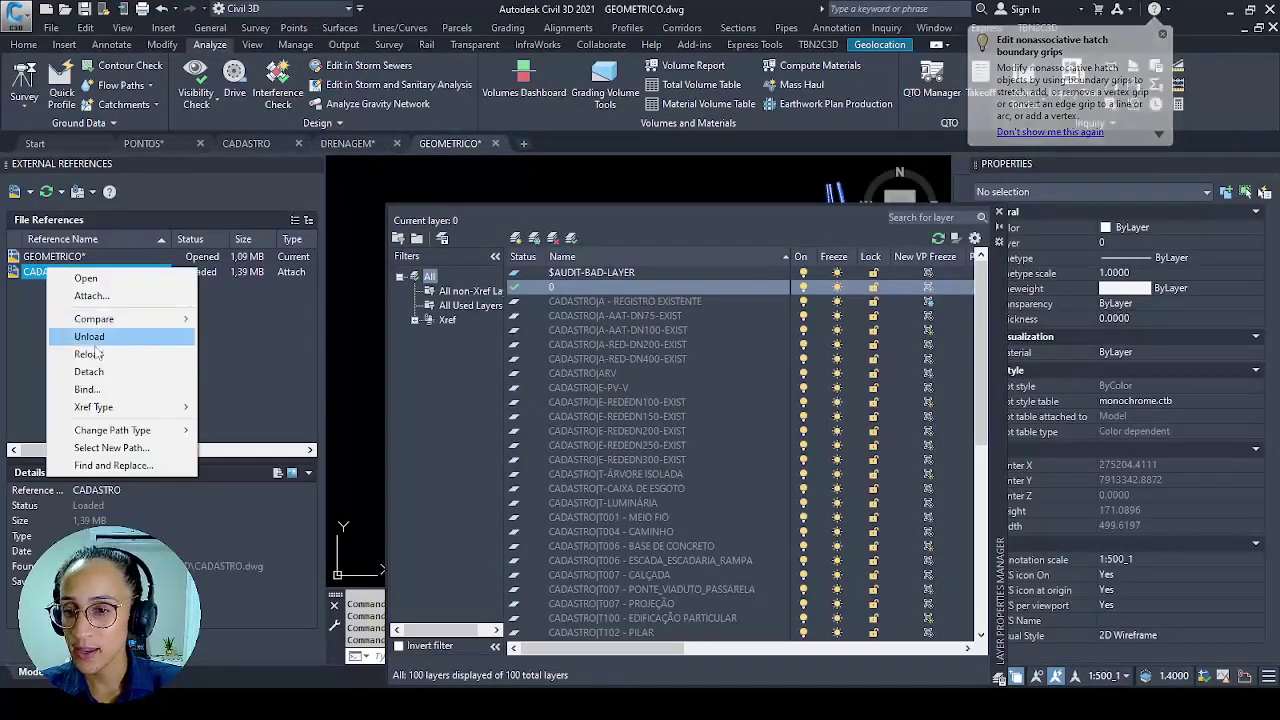
click(90, 389)
click(510, 334)
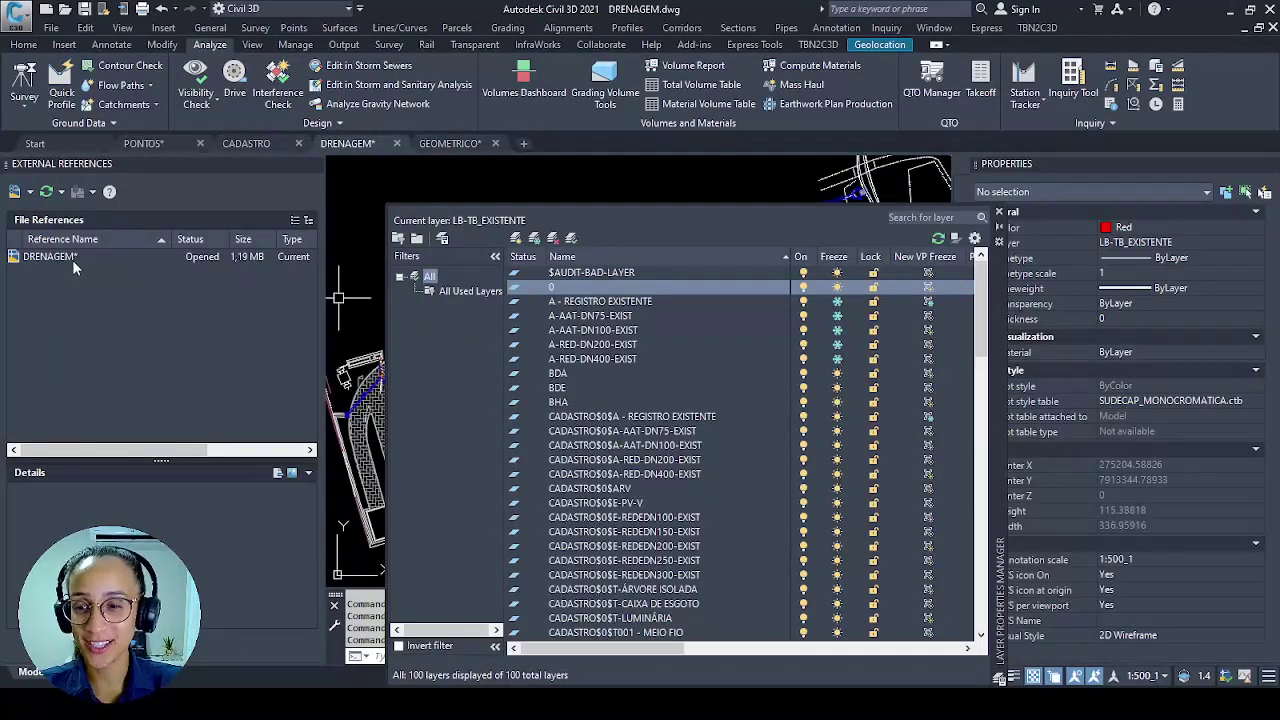
Examine how the bound CADASTRO and GEOMETRICO layers are named in DRENAGEM and close the layer manager.
scroll(617, 437, down, 4)
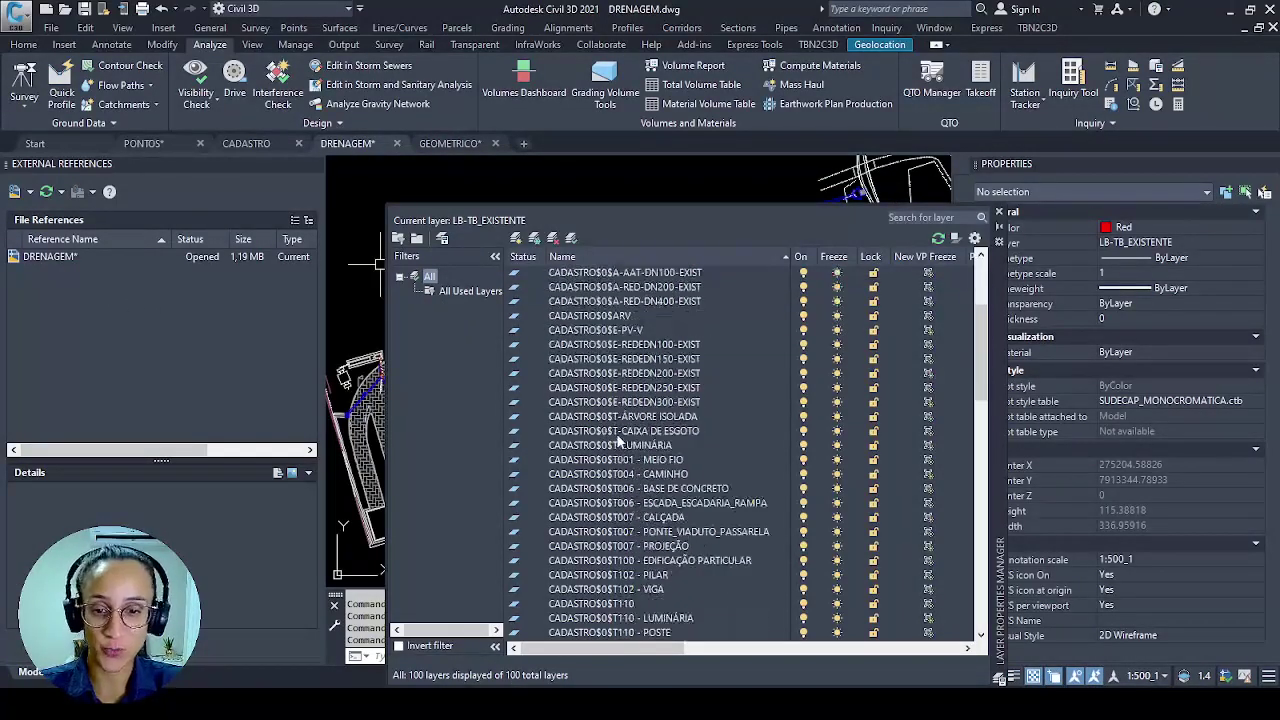
drag(590, 331, 595, 346)
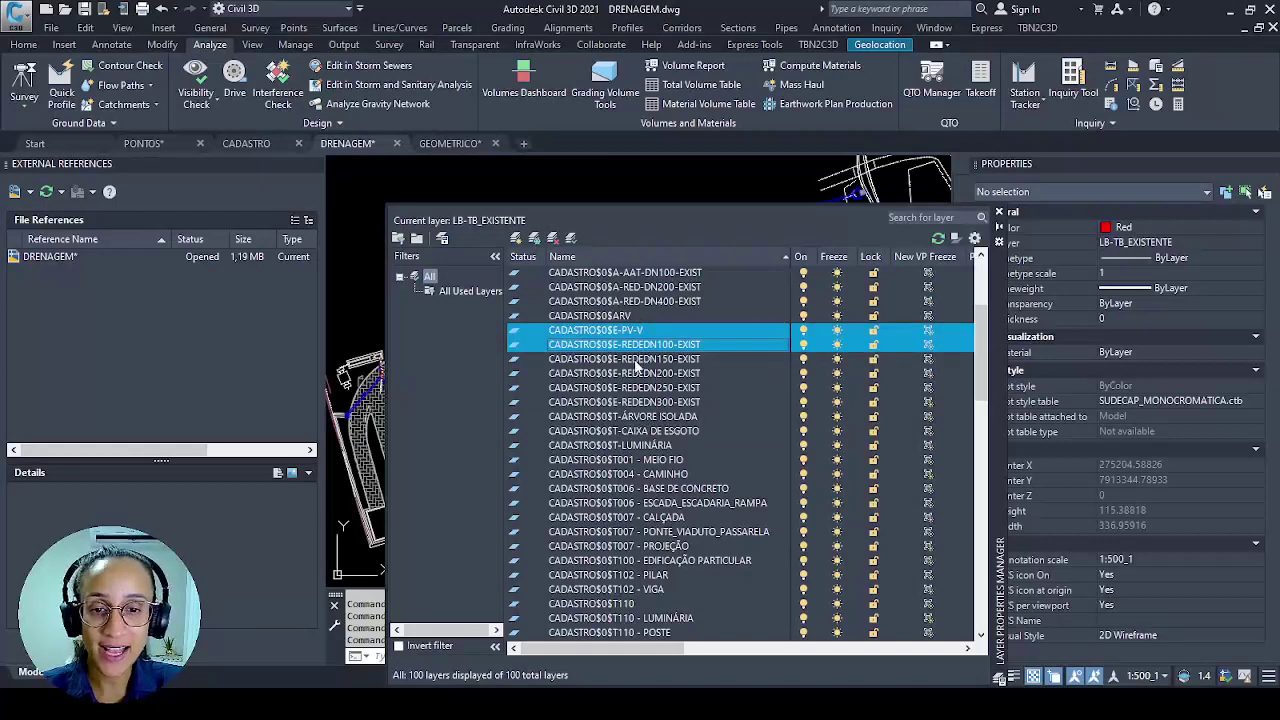
click(610, 359)
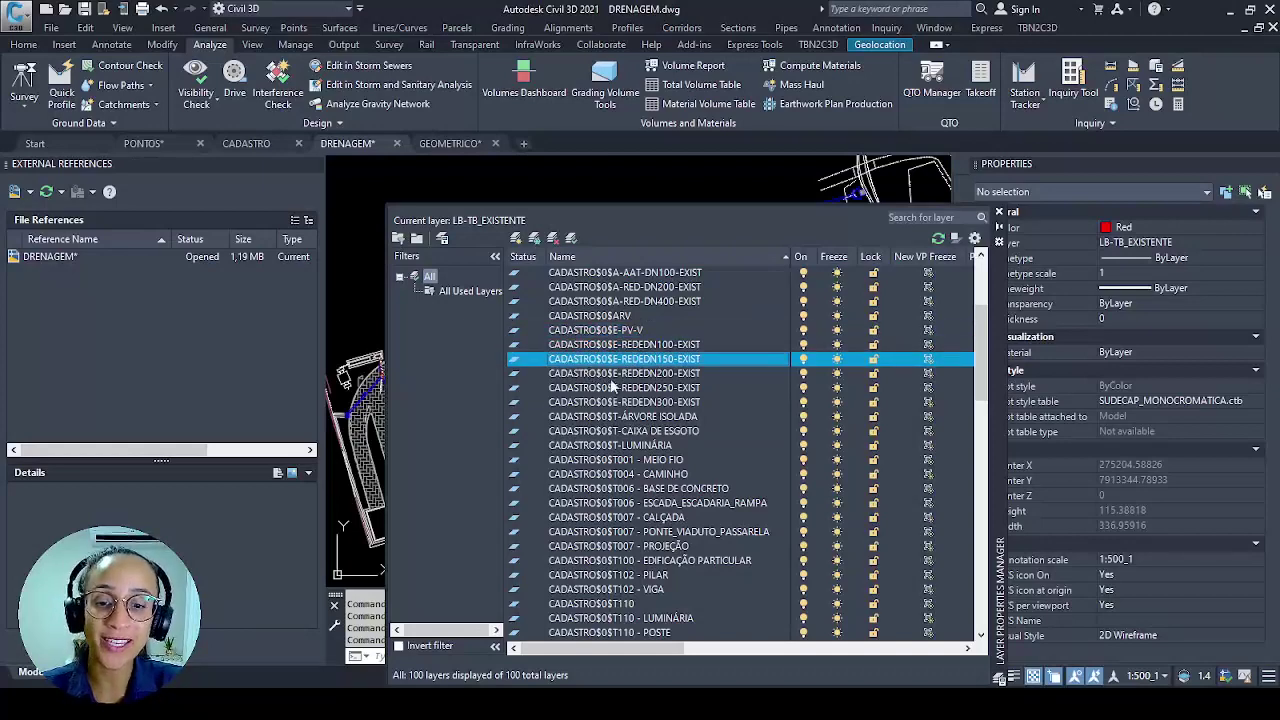
scroll(612, 385, down, 12)
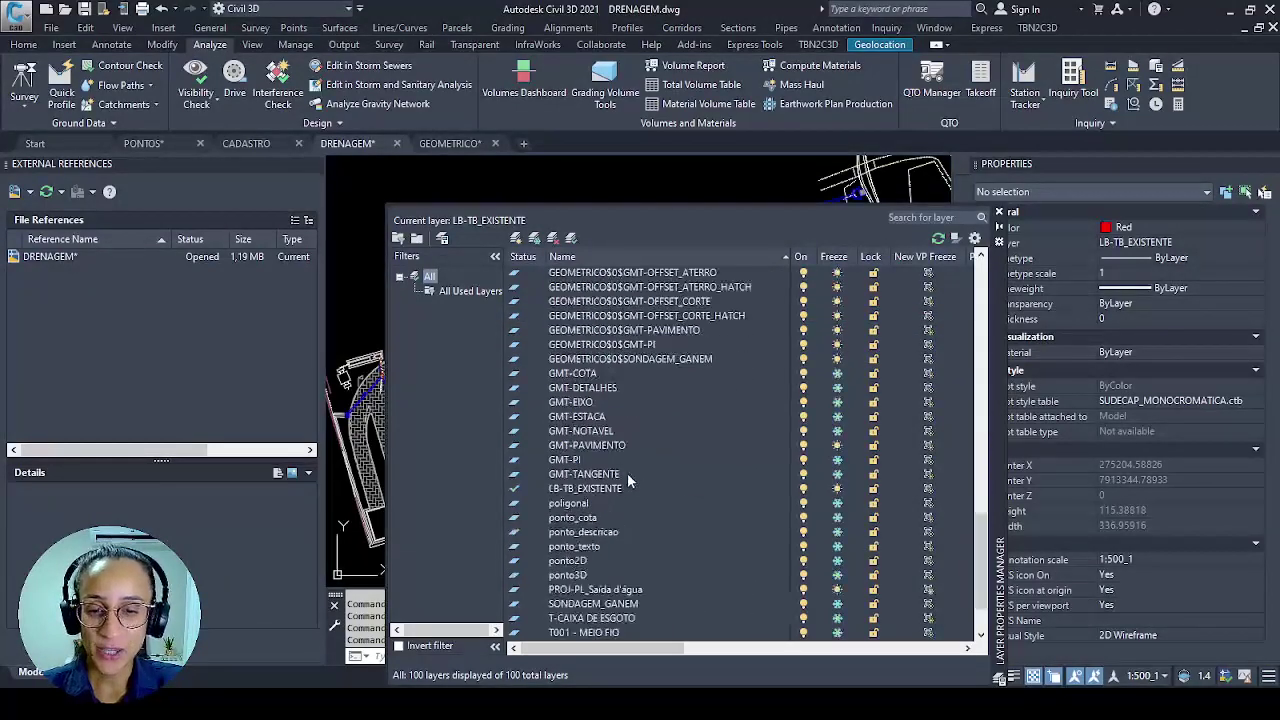
scroll(604, 381, up, 3)
click(606, 390)
click(607, 418)
scroll(610, 446, down, 1)
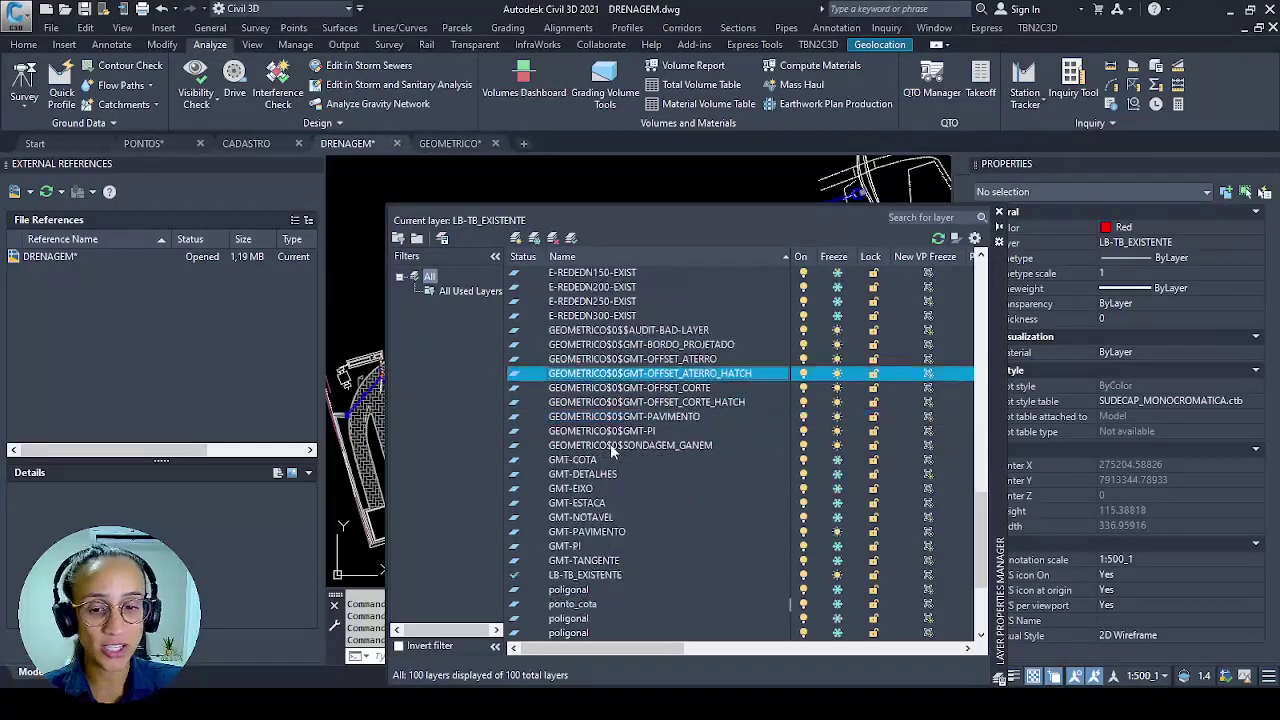
scroll(612, 452, down, 1)
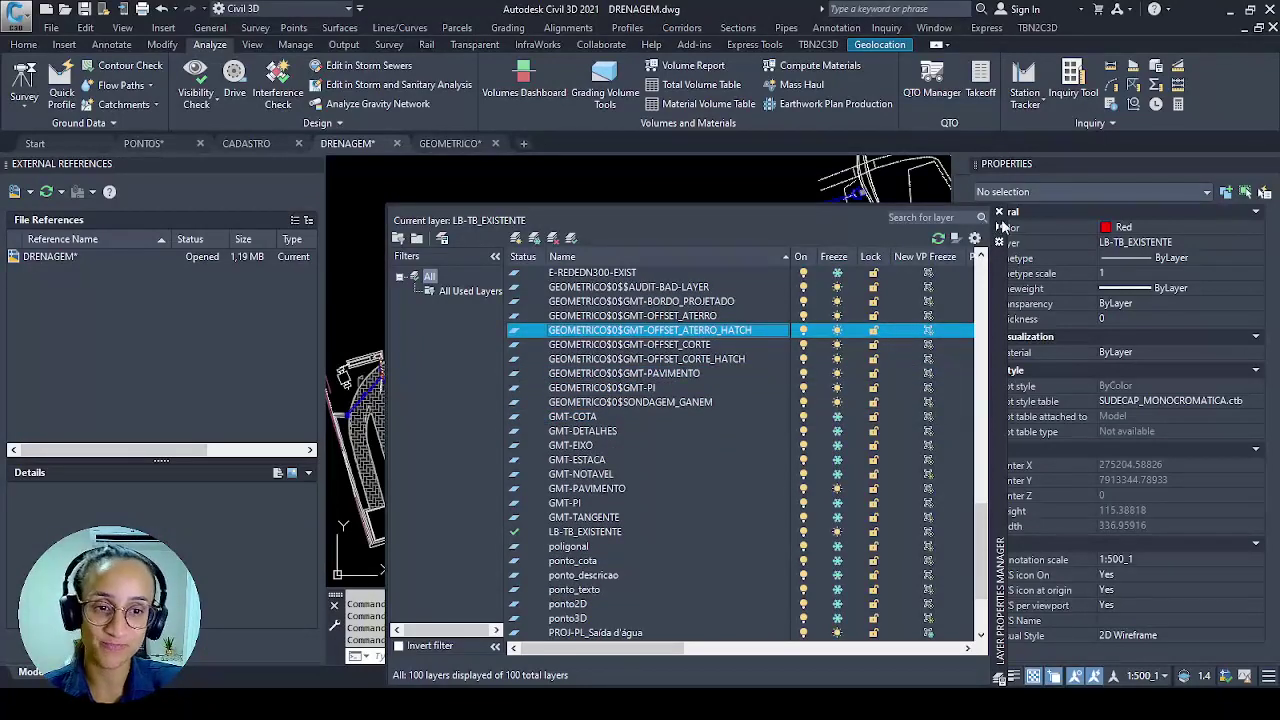
click(998, 213)
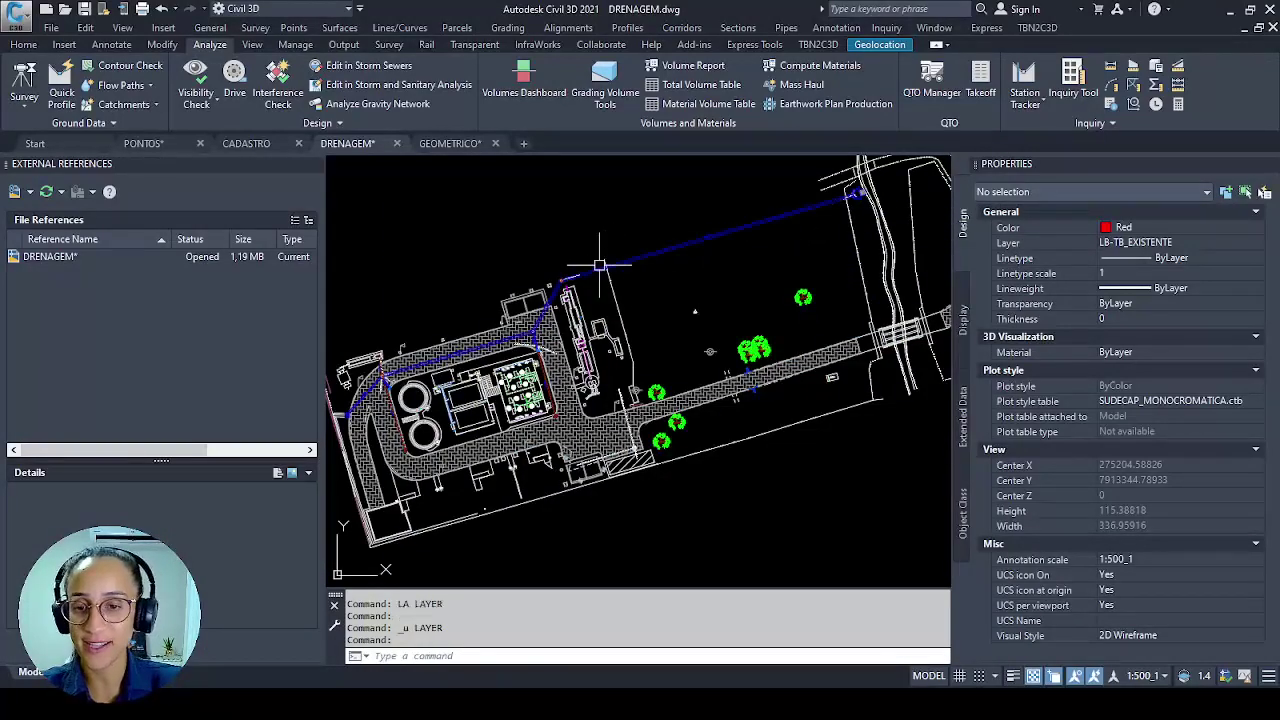
Undo the block explosions and the GEOMETRICO bind in DRENAGEM.
key(ctrl+z)
key(ctrl+z)
key(ctrl+z)
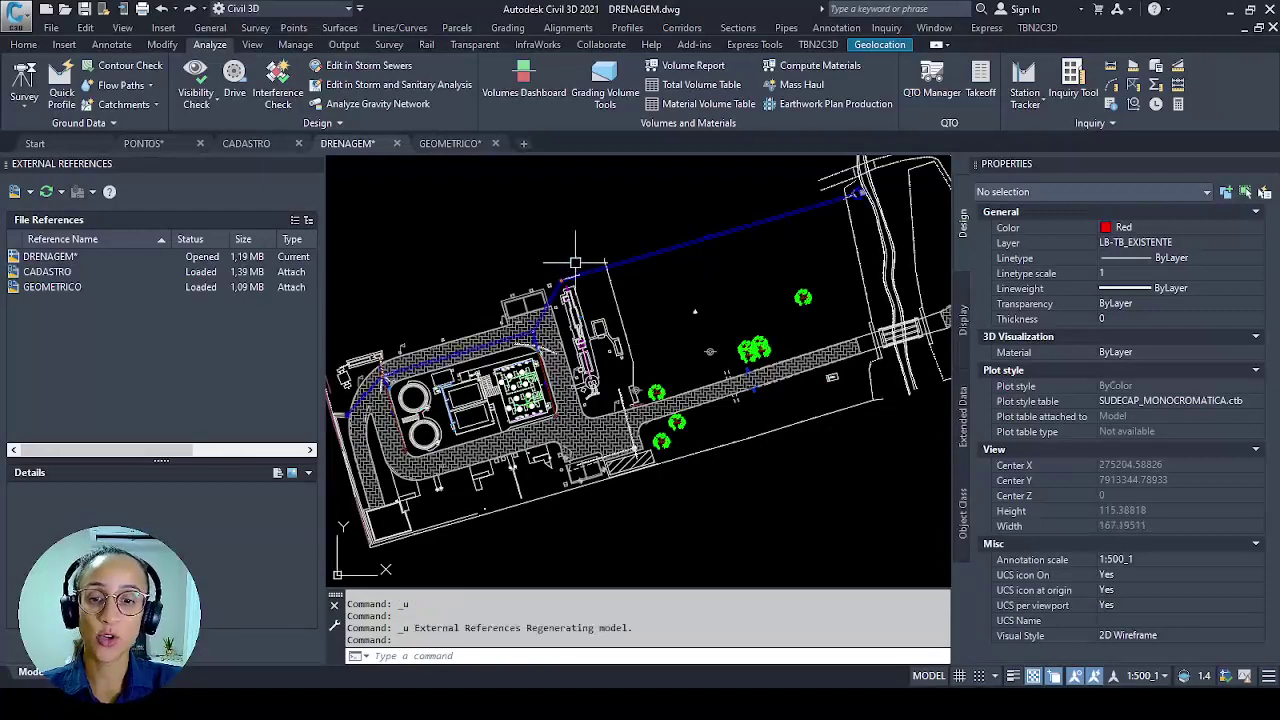
Compare the contents and available reference operations of CADASTRO and GEOMETRICO in DRENAGEM.
click(55, 287)
click(60, 272)
right_click(66, 274)
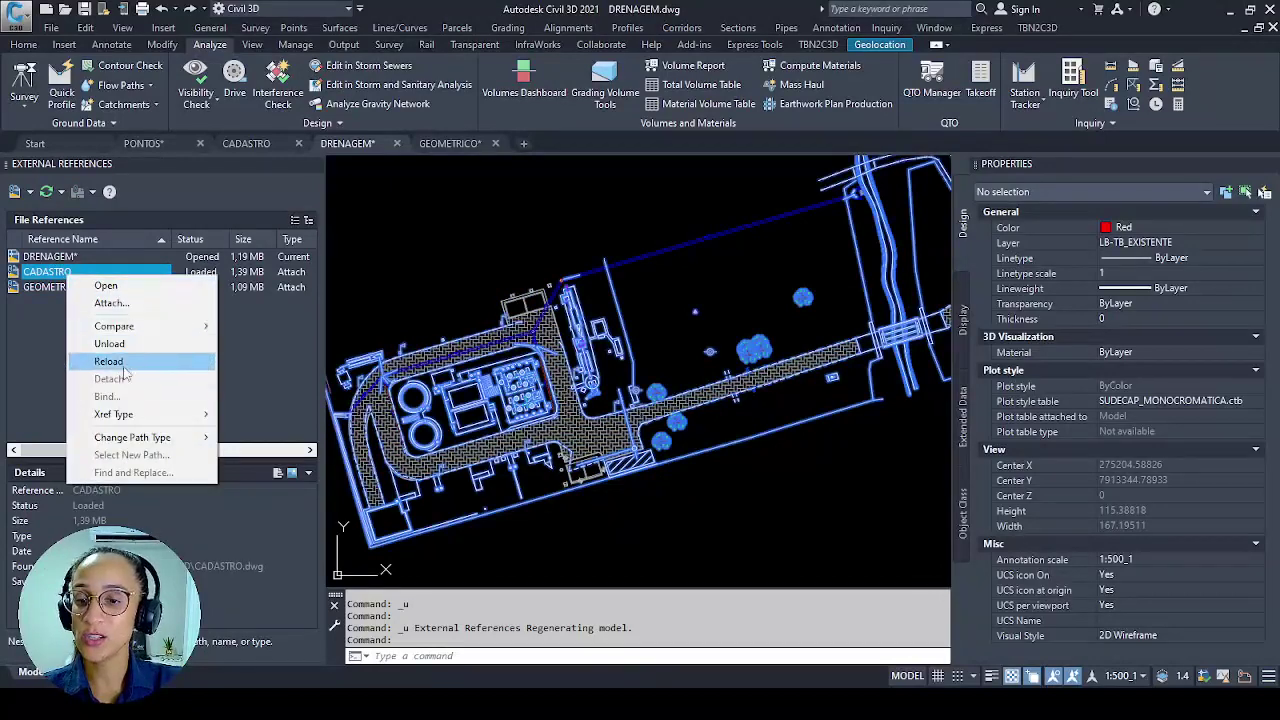
click(418, 270)
click(355, 243)
click(50, 287)
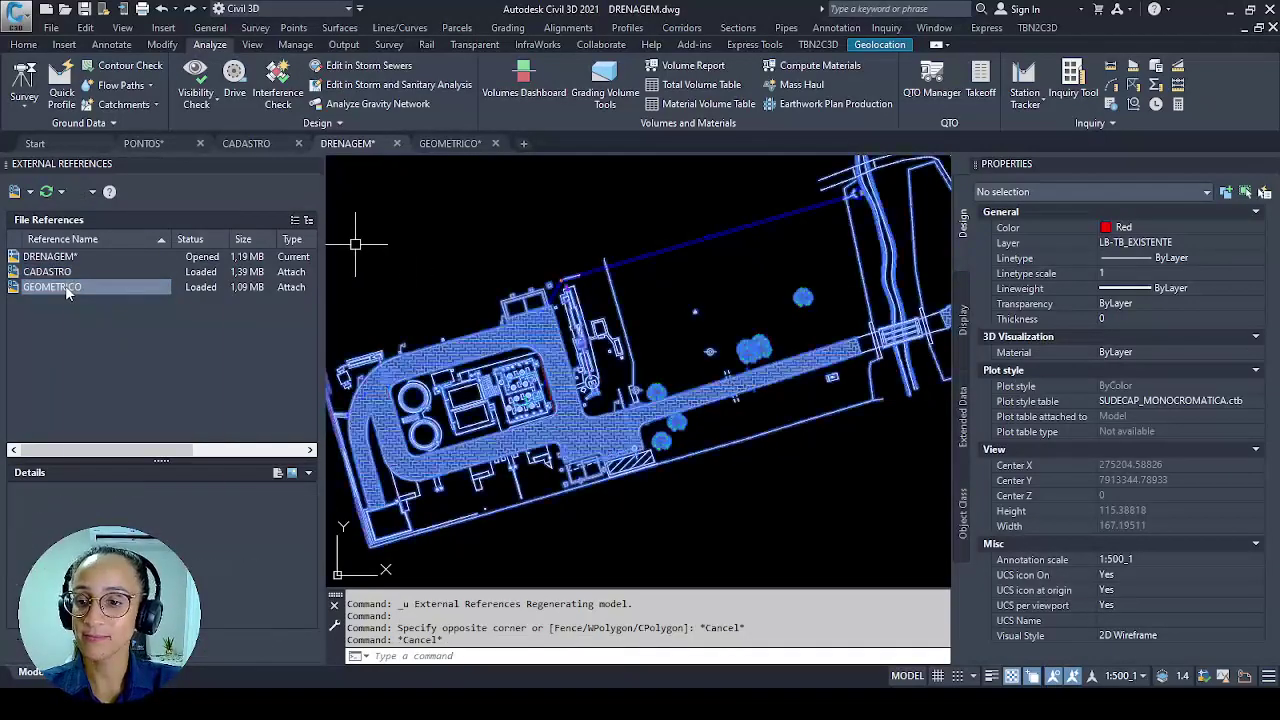
right_click(50, 287)
click(50, 288)
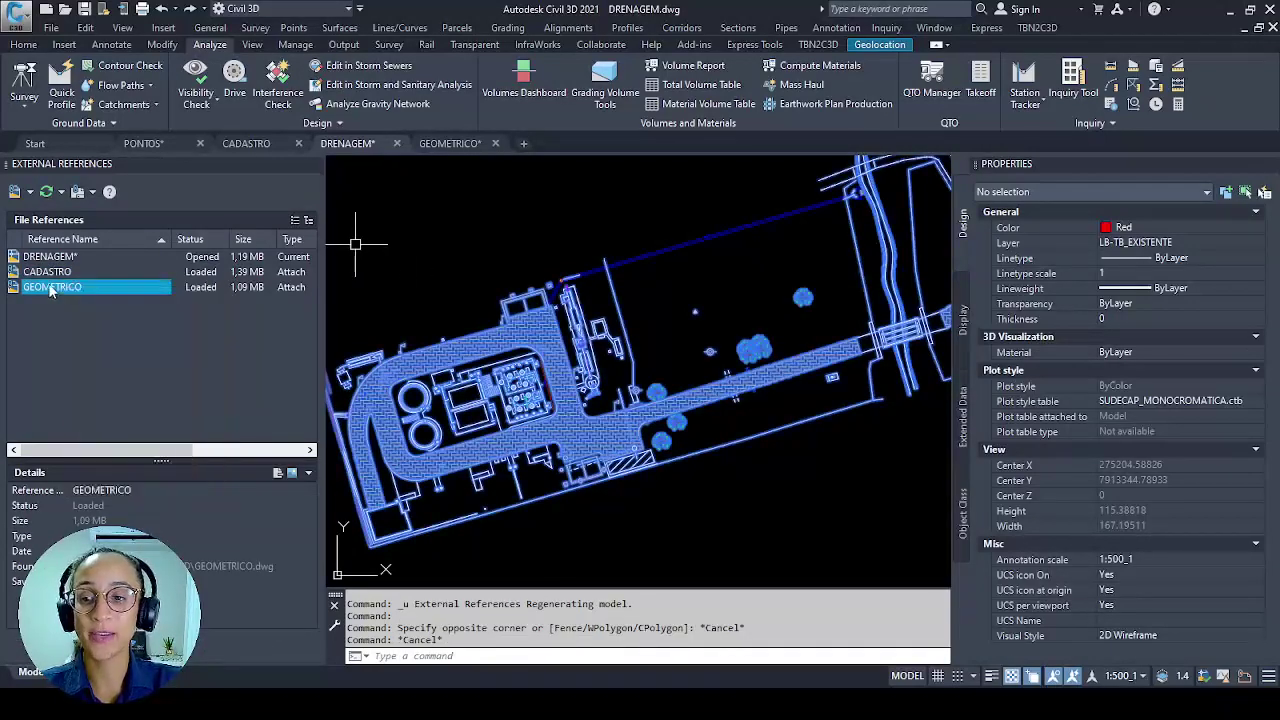
click(52, 273)
click(58, 287)
key(Escape)
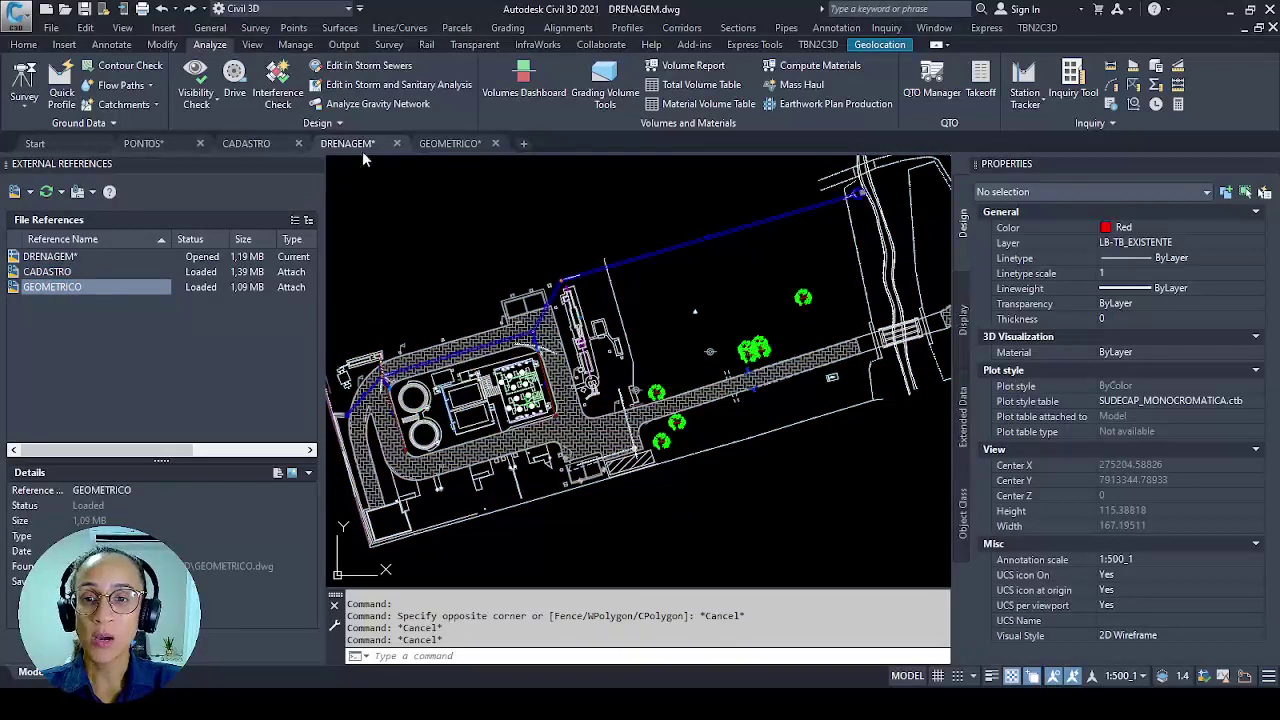
right_click(50, 291)
click(70, 275)
right_click(70, 275)
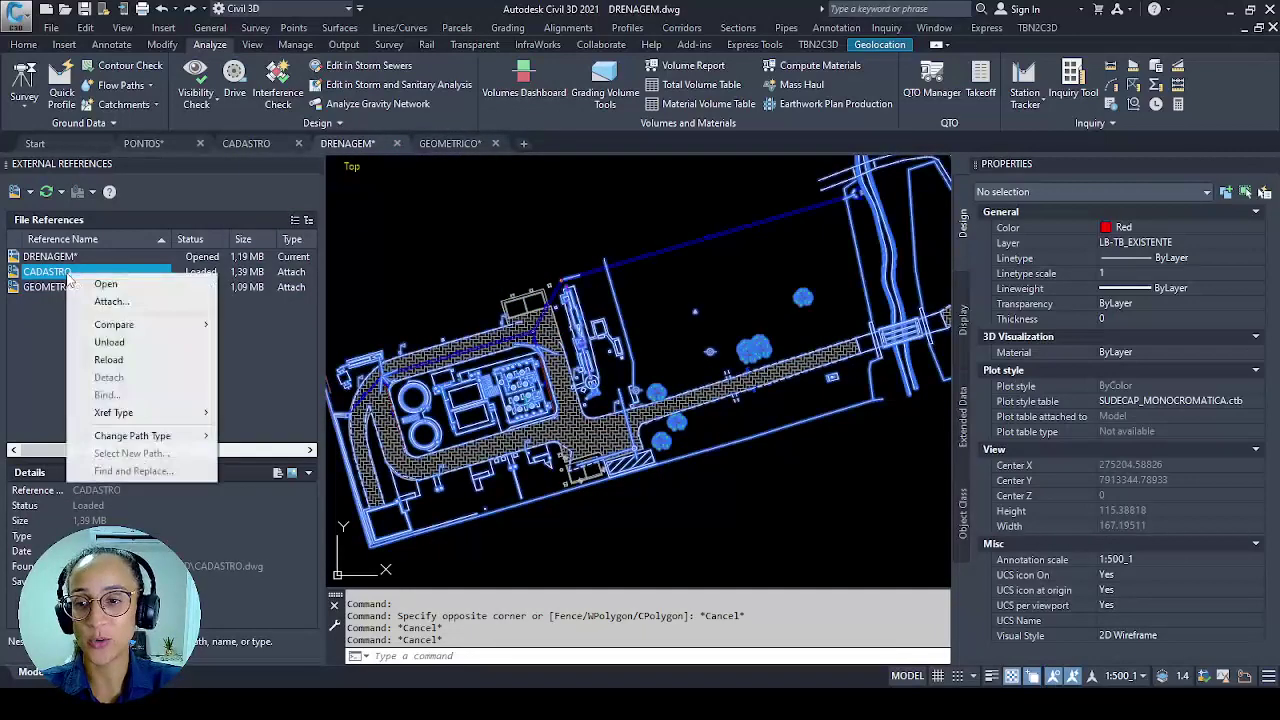
Bind the GEOMETRICO reference into DRENAGEM using the Insert type.
click(45, 287)
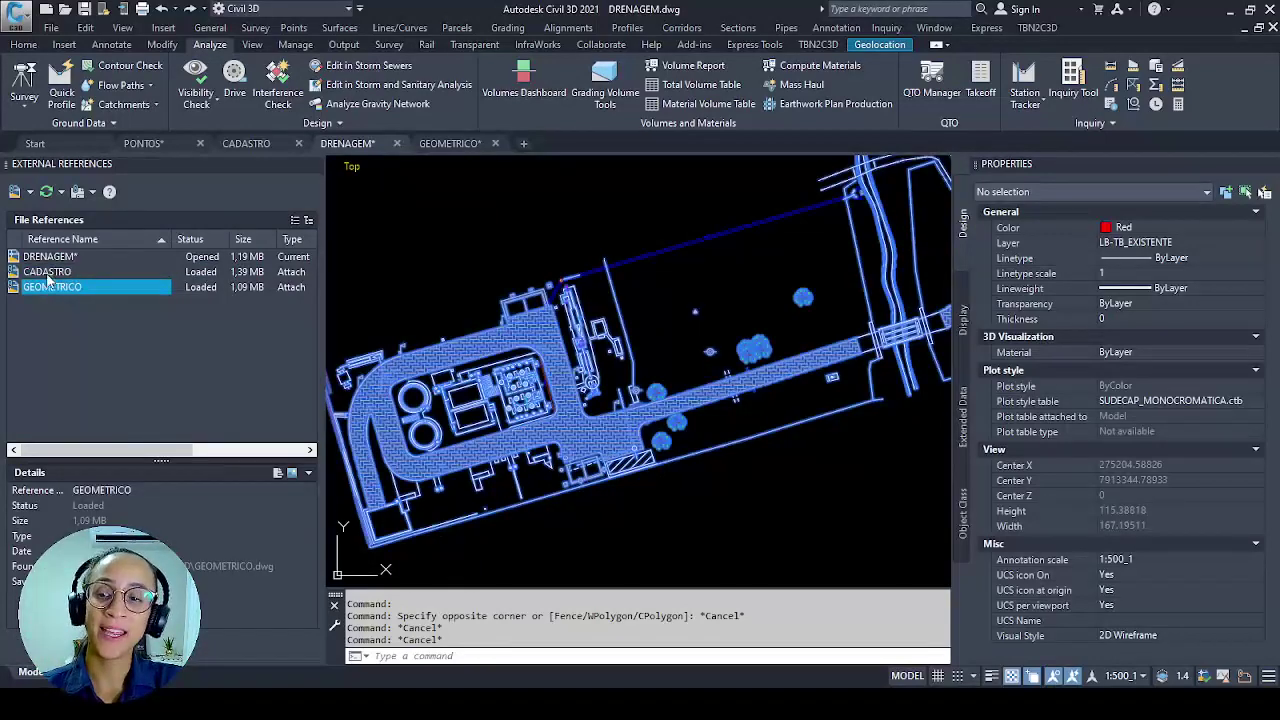
mouse_move(75, 292)
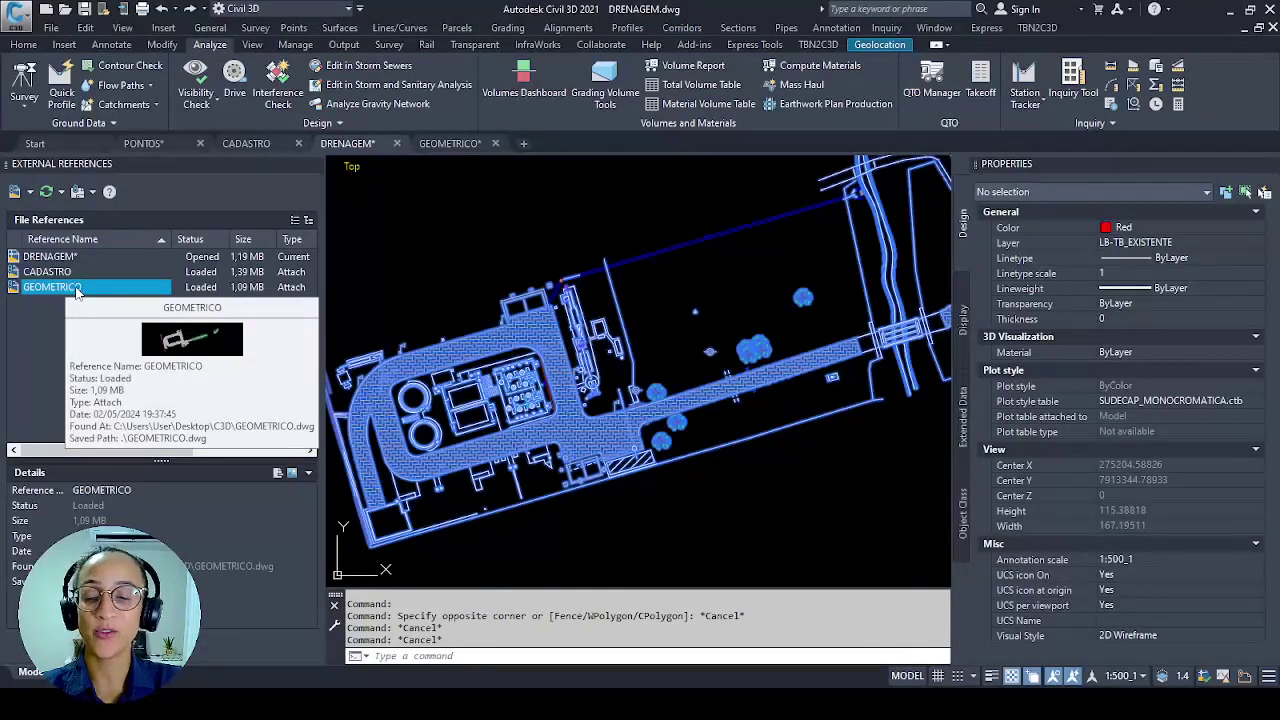
right_click(76, 291)
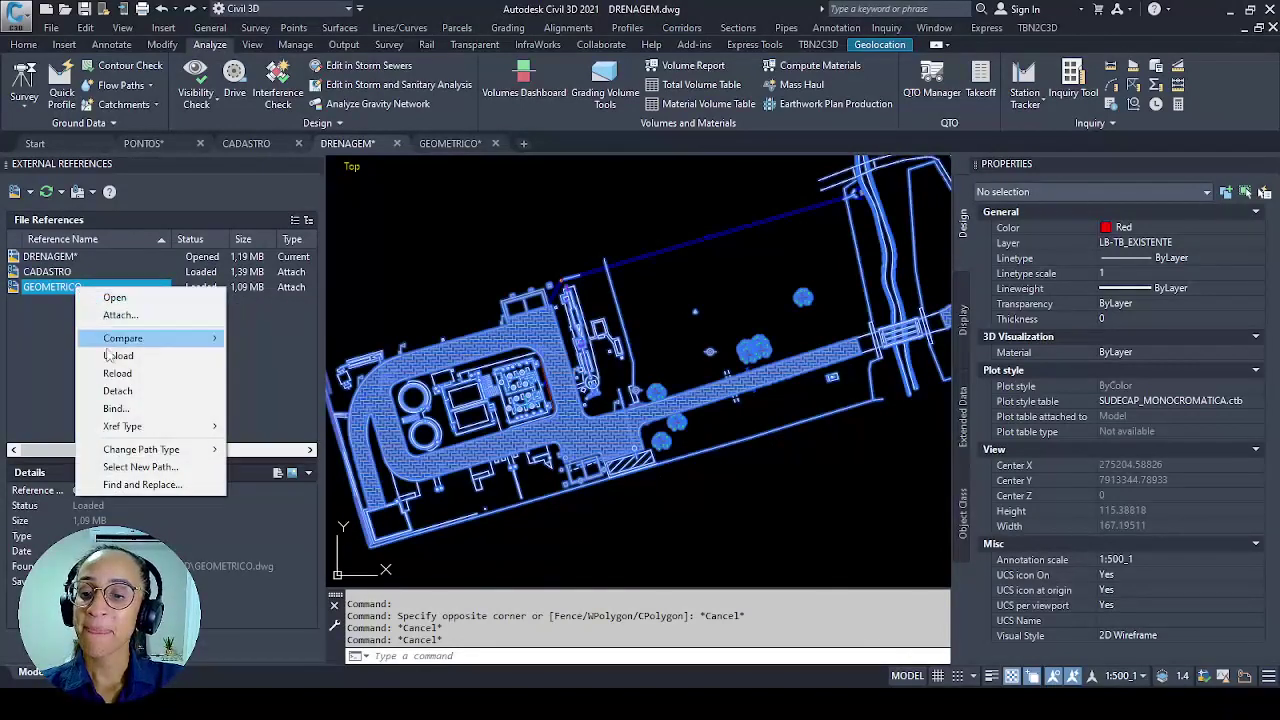
click(141, 409)
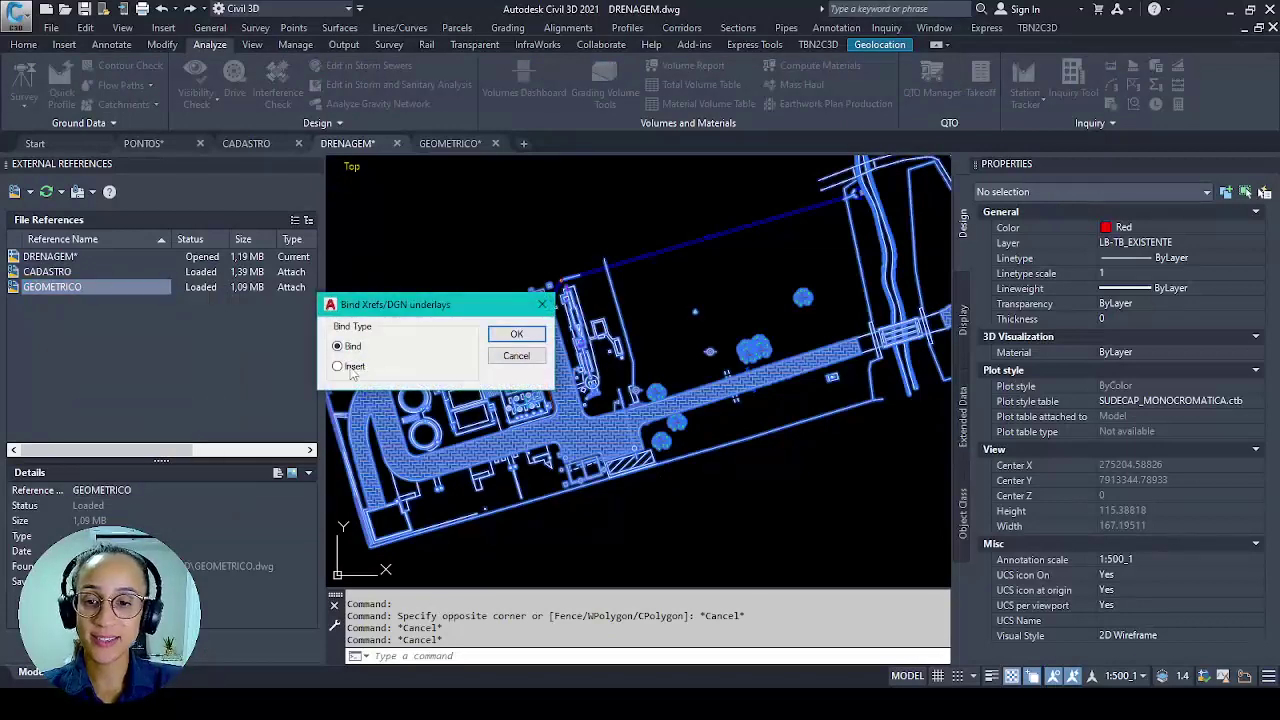
click(516, 335)
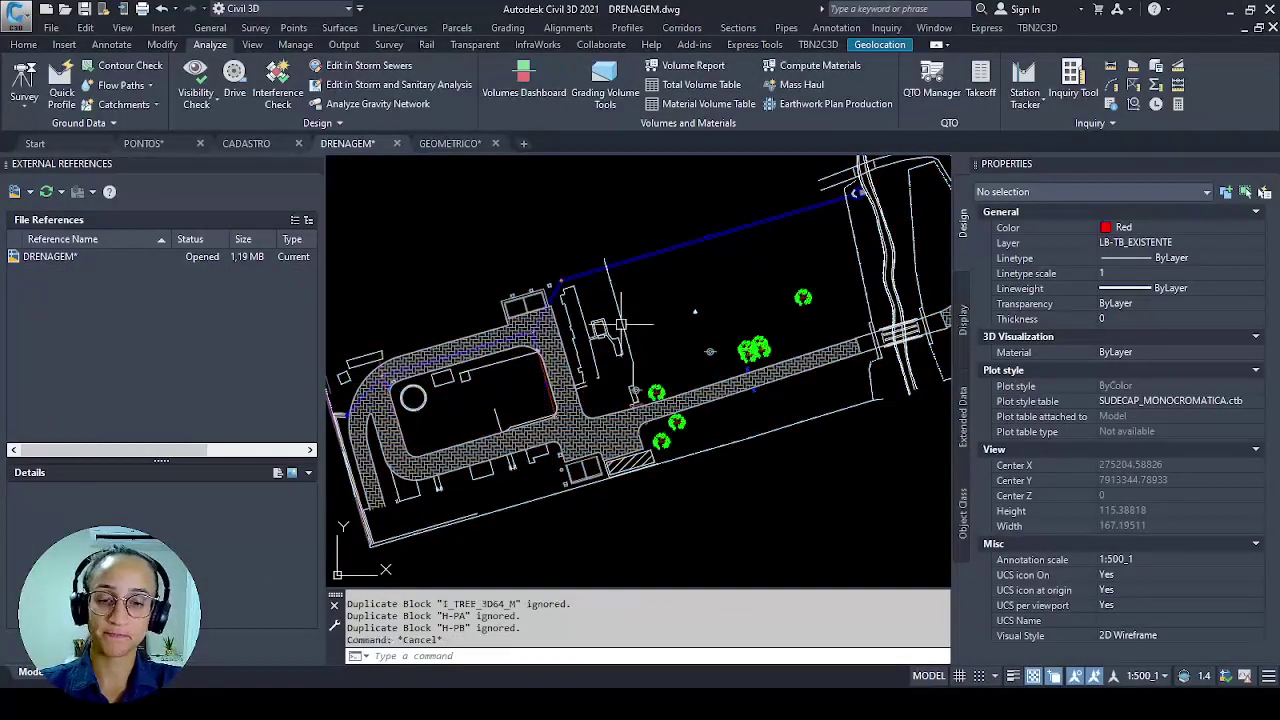
Explode the inserted GEOMETRICO block and check that the pavement hatch can be selected.
text(x)
key(Return)
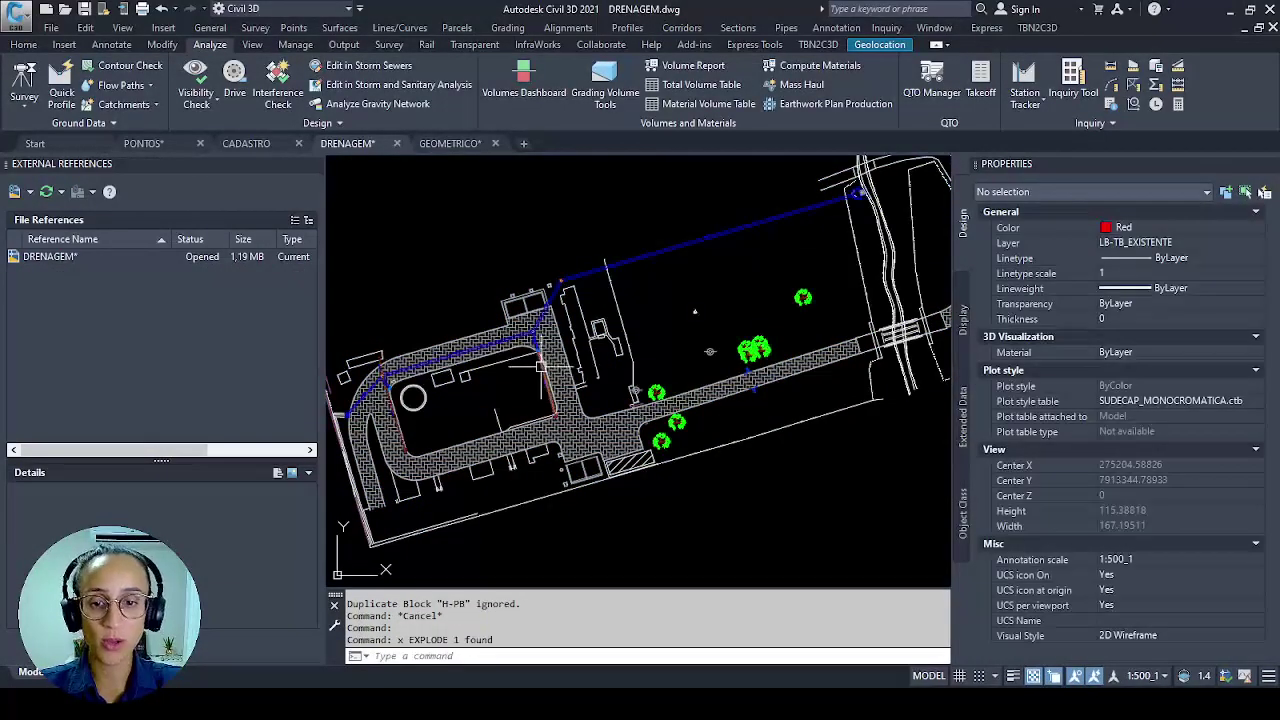
key(Escape)
click(555, 359)
key(Escape)
key(Escape)
Explode the inserted CADASTRO block in the DRENAGEM drawing.
scroll(602, 329, up, 2)
click(603, 332)
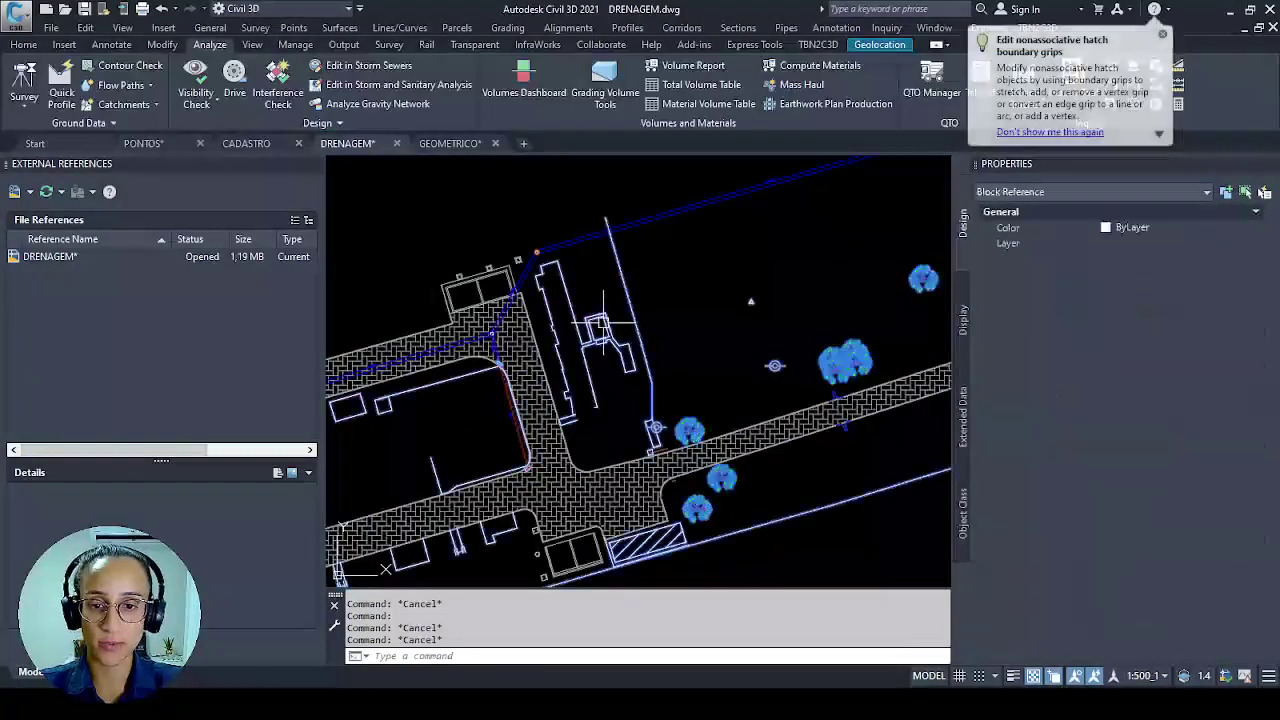
text(x)
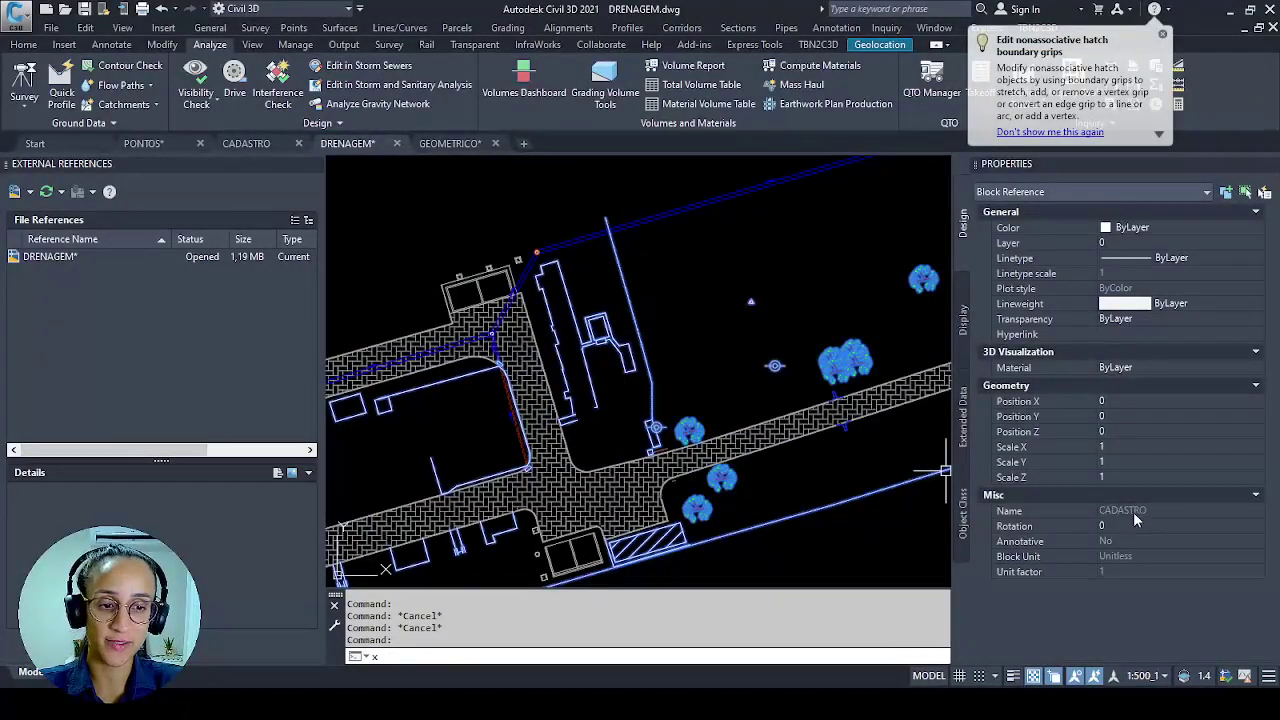
key(Escape)
key(Escape)
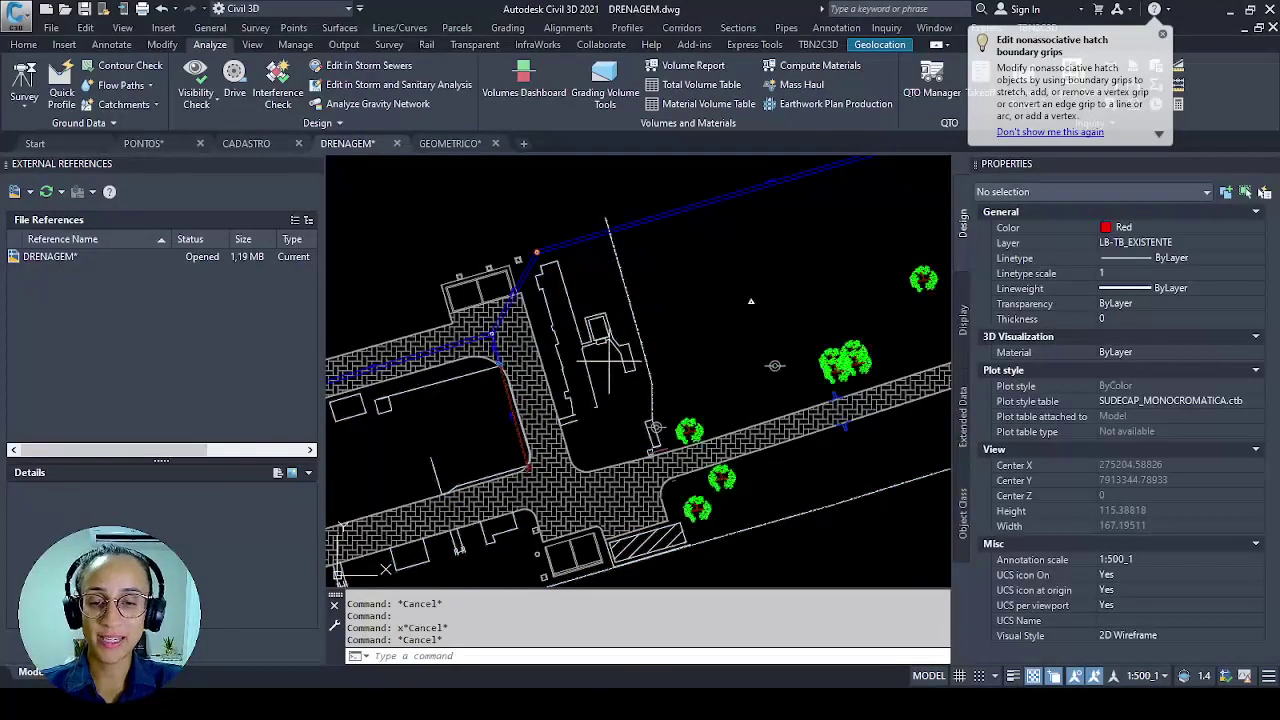
click(605, 342)
text(x)
key(Return)
Check the layer and properties of the exploded sidewalk polyline beside the pavement hatch.
scroll(571, 337, up, 5)
key(Escape)
click(563, 300)
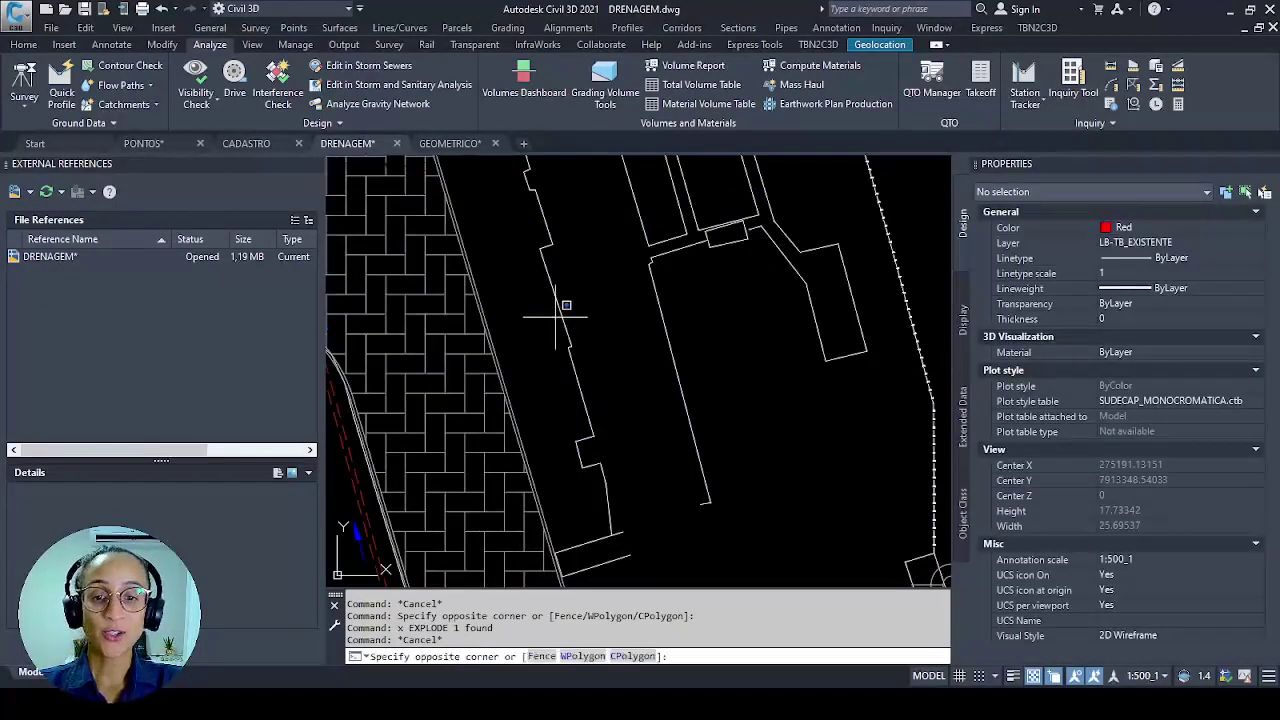
key(Escape)
click(565, 307)
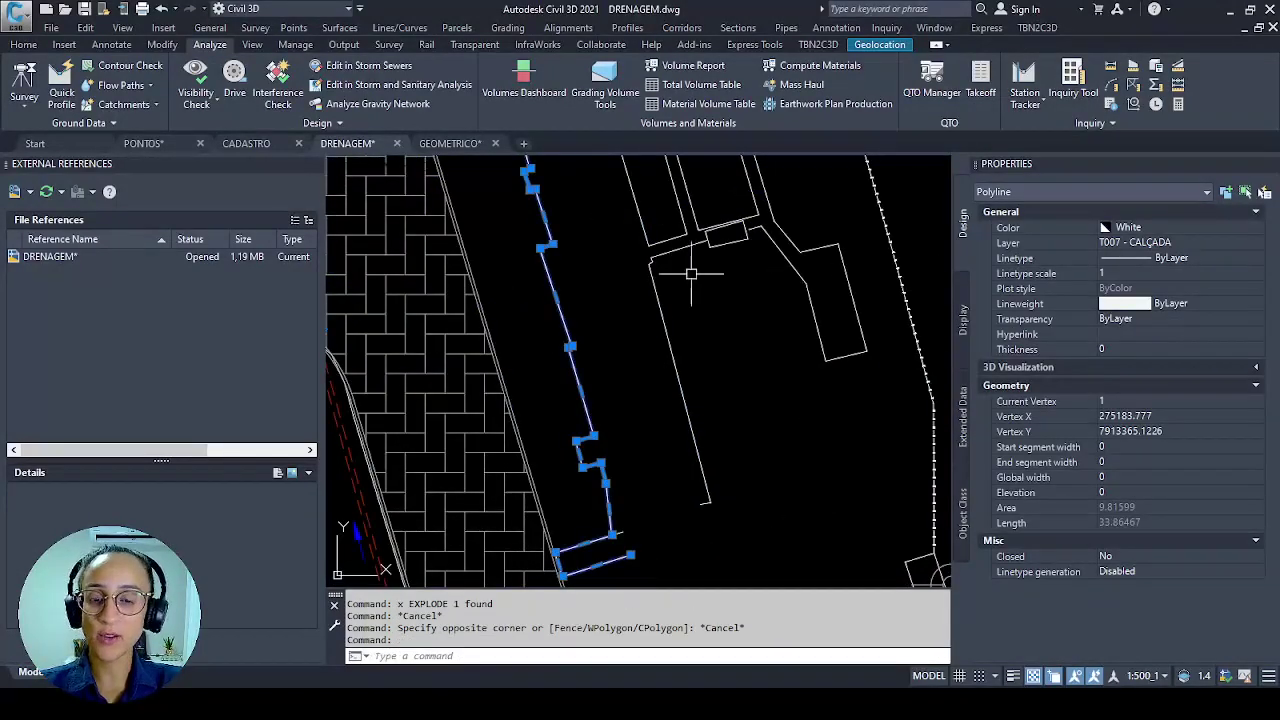
scroll(700, 271, down, 4)
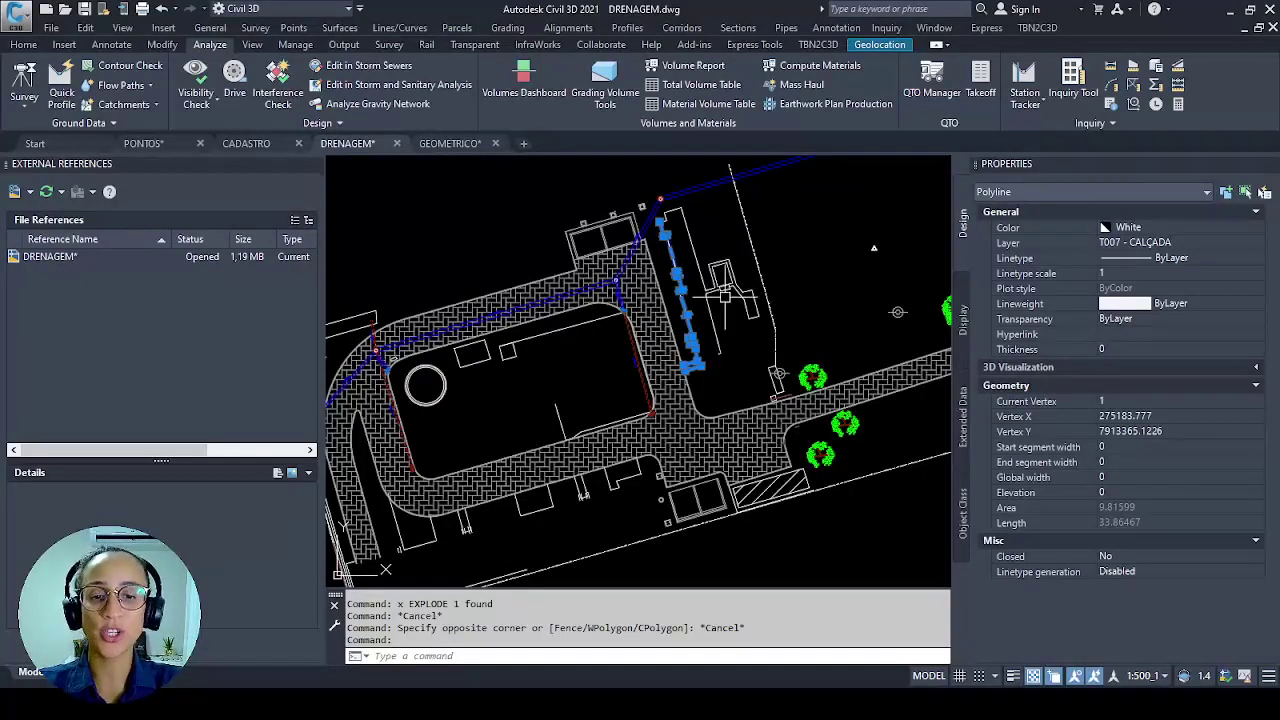
key(Escape)
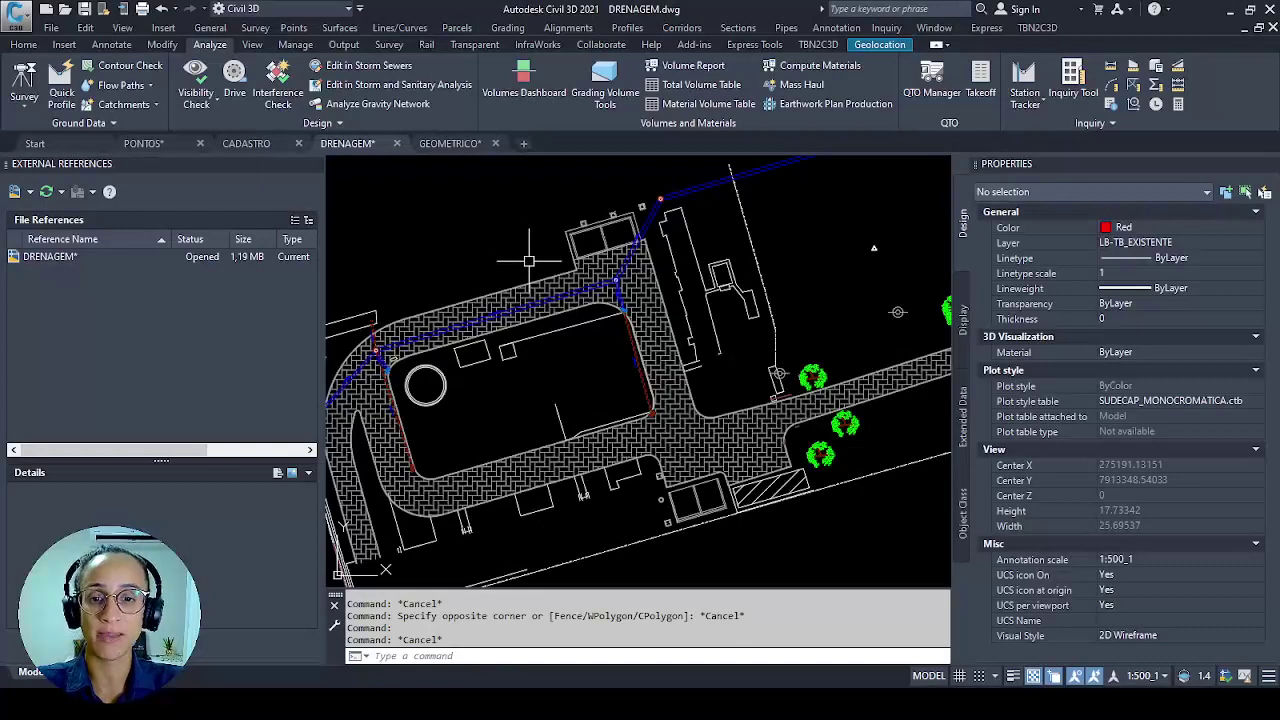
Switch to the GEOMETRICO drawing, select its CADASTRO reference, and close the CADASTRO drawing.
click(450, 143)
click(60, 272)
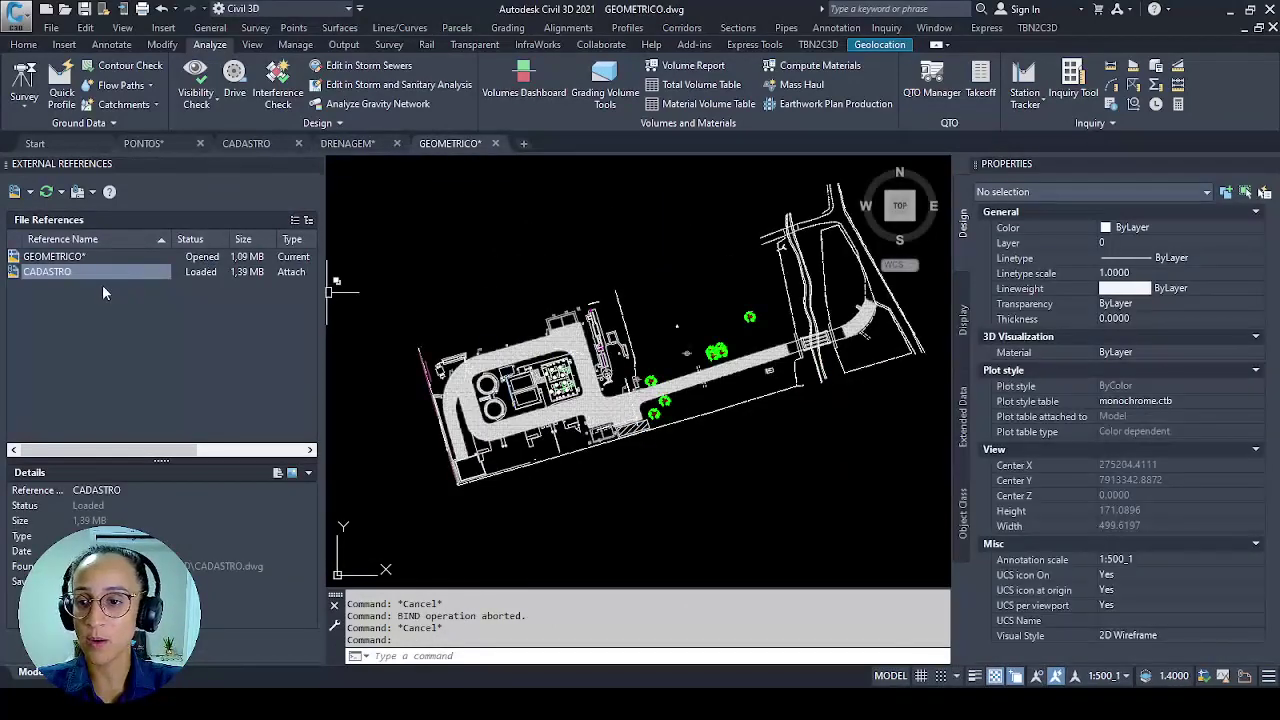
click(298, 144)
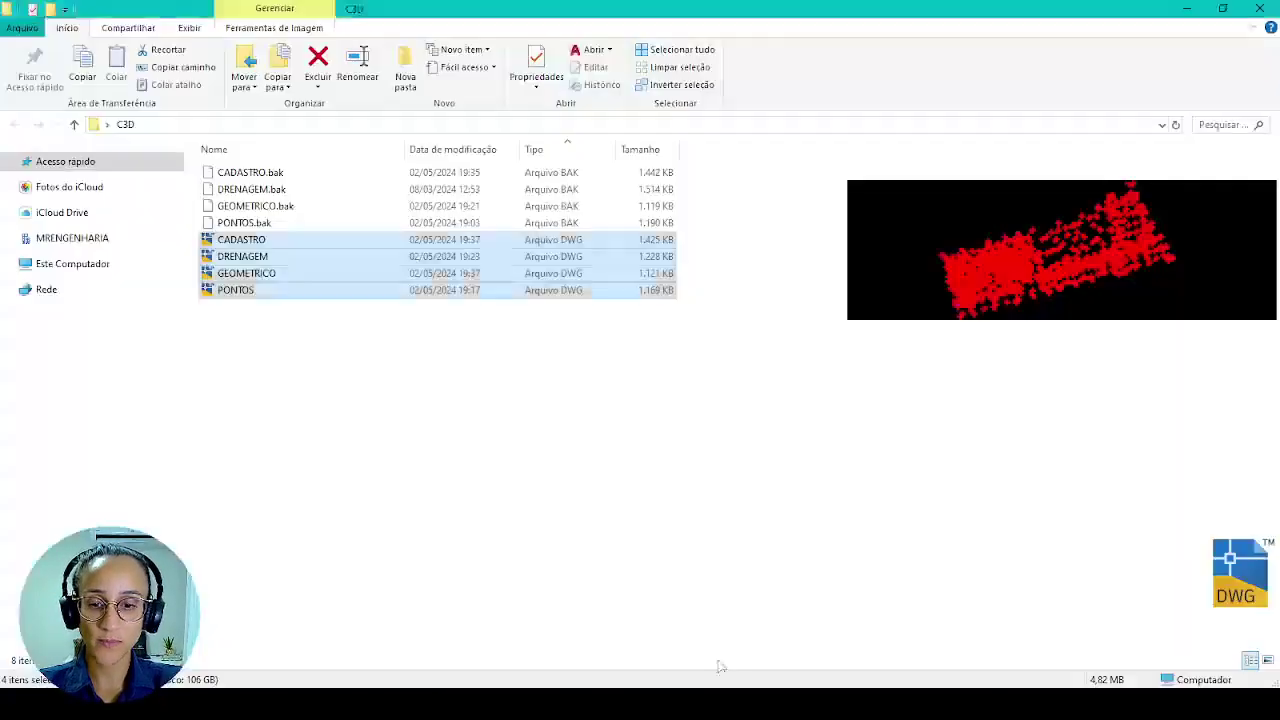
Switch to File Explorer, delete the CADASTRO DWG file from the C3D folder, and return to the GEOMETRICO drawing.
click(717, 640)
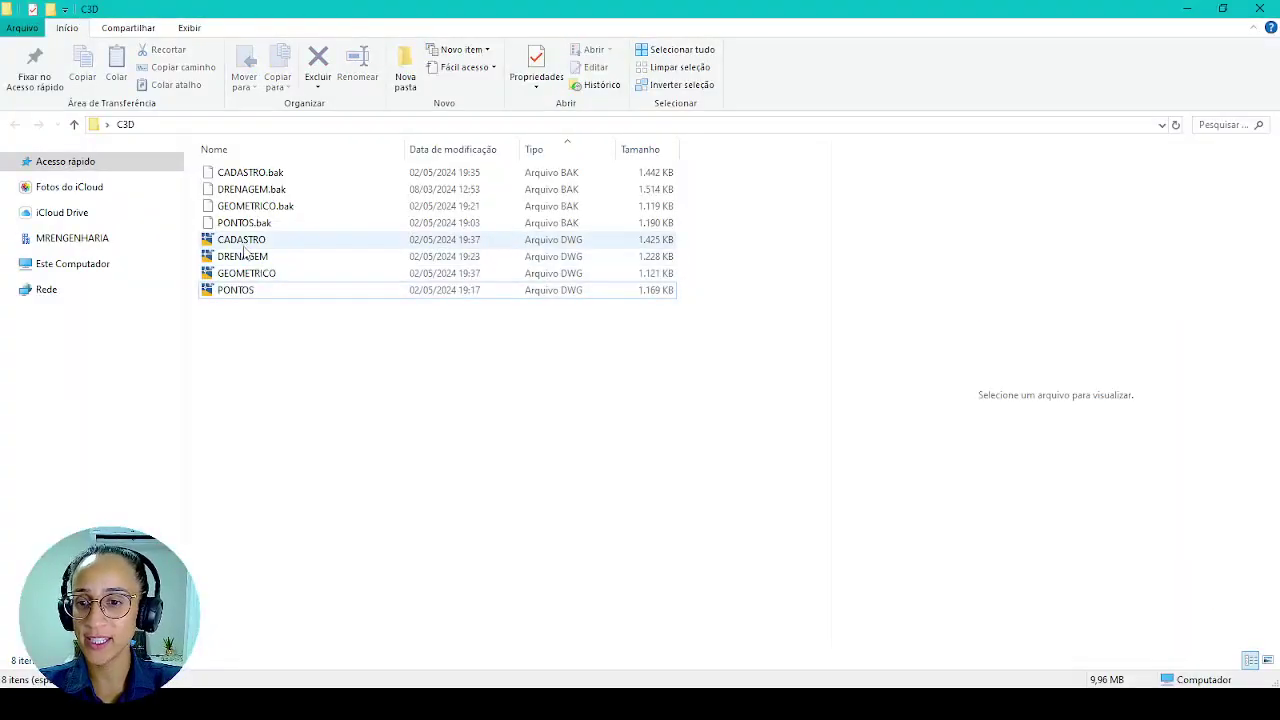
click(241, 240)
key(Delete)
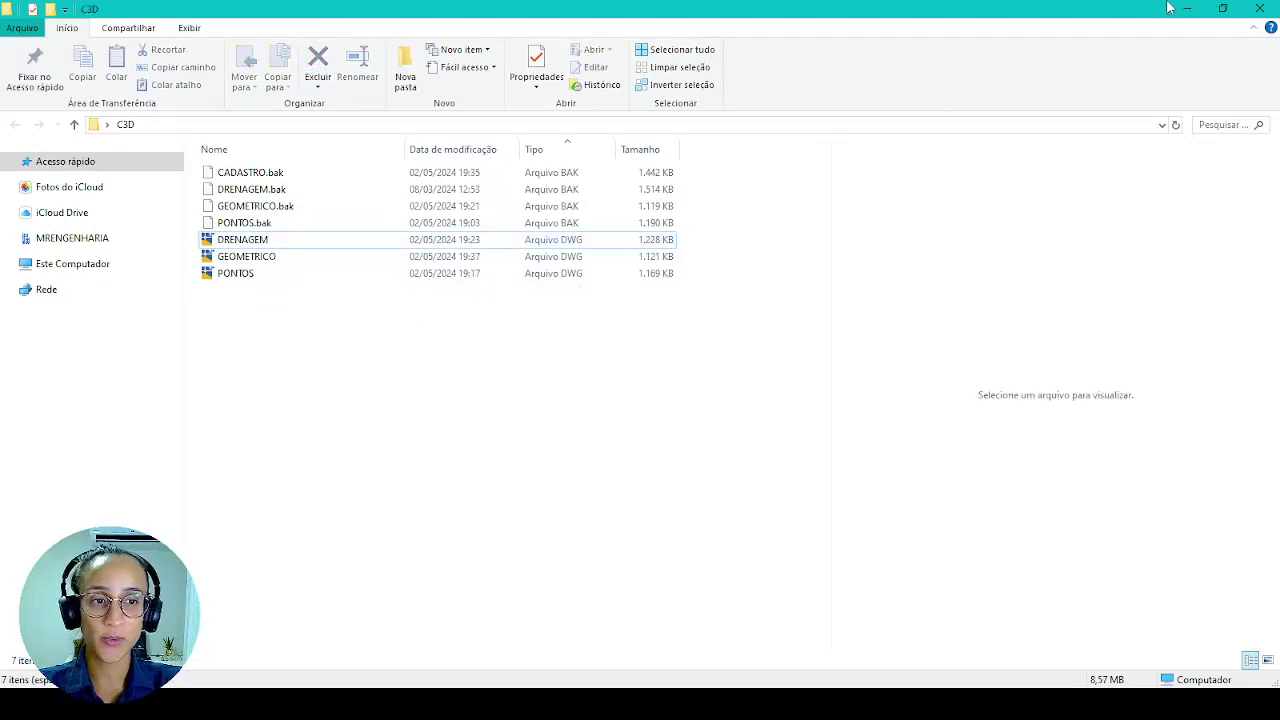
click(1184, 8)
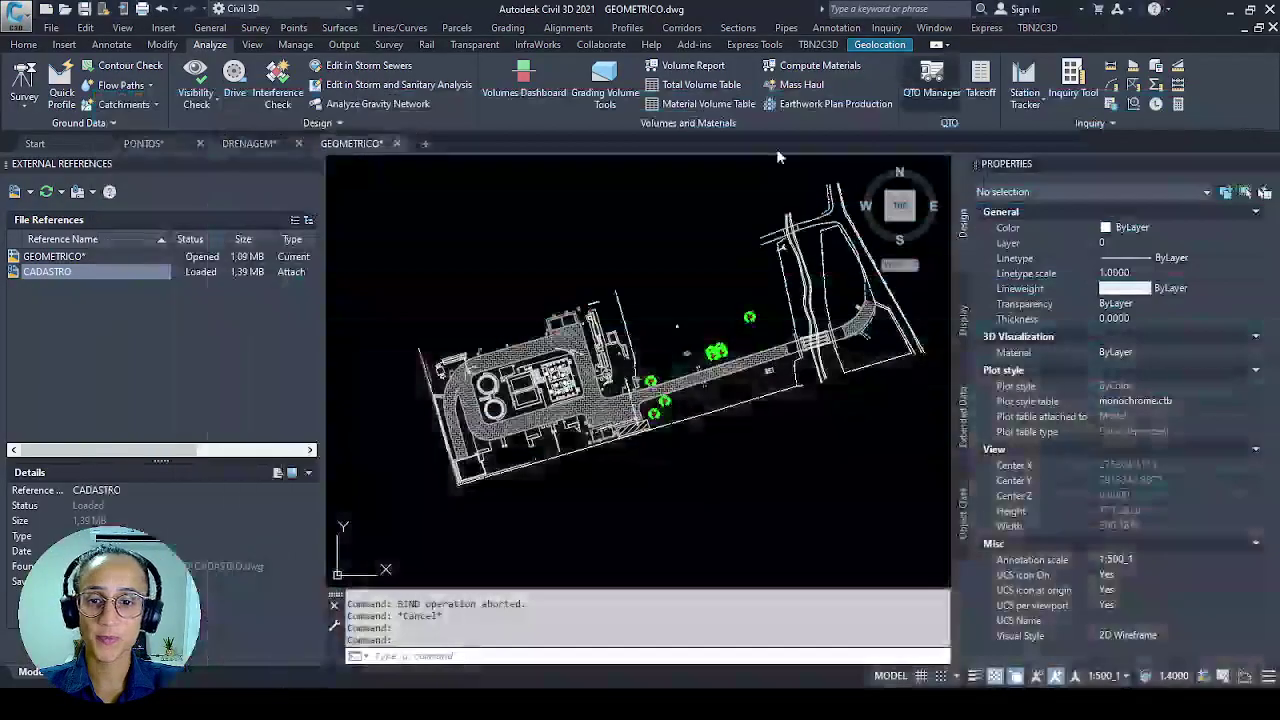
Try to reload the CADASTRO reference in GEOMETRICO and undo the reload.
right_click(64, 271)
click(128, 362)
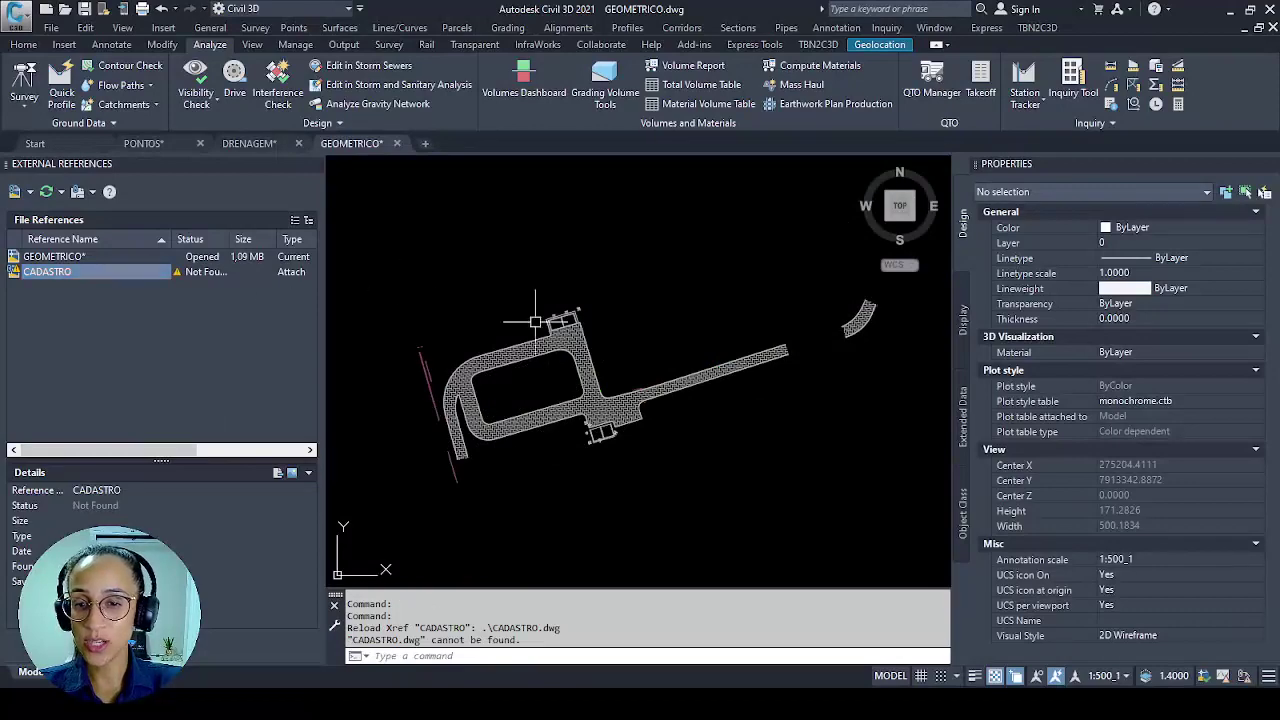
click(676, 254)
click(624, 234)
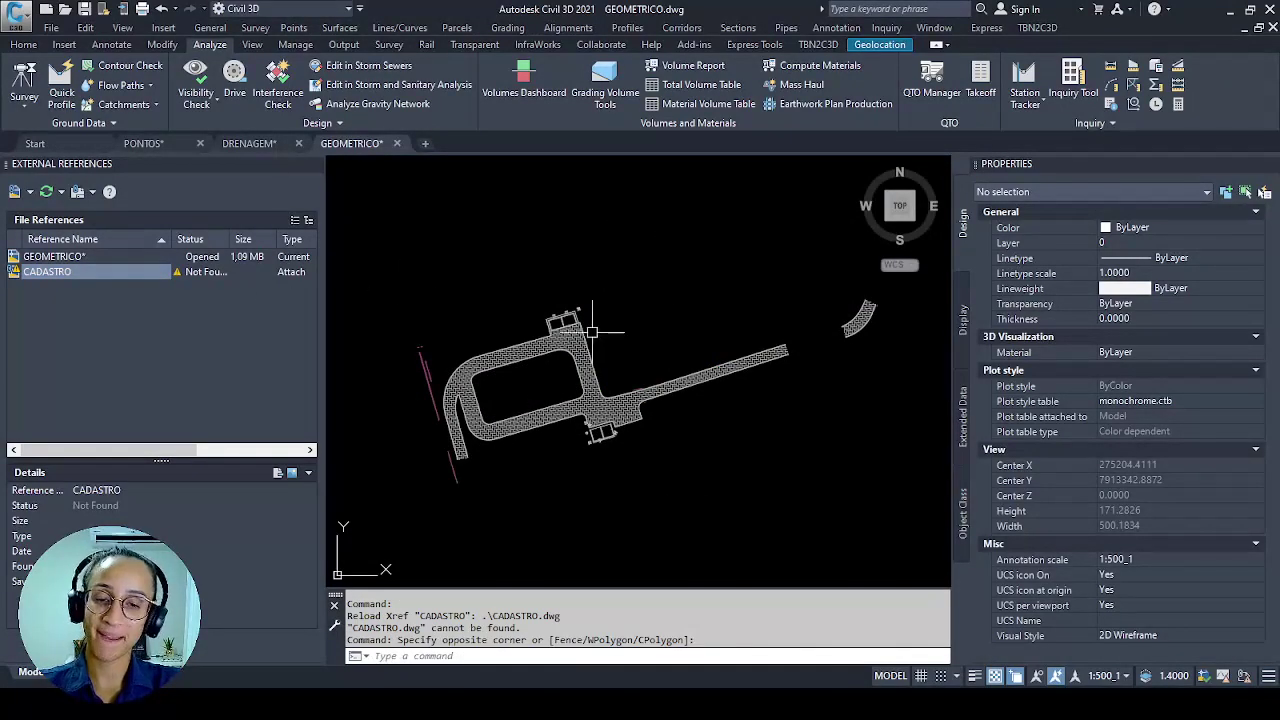
key(ctrl+z)
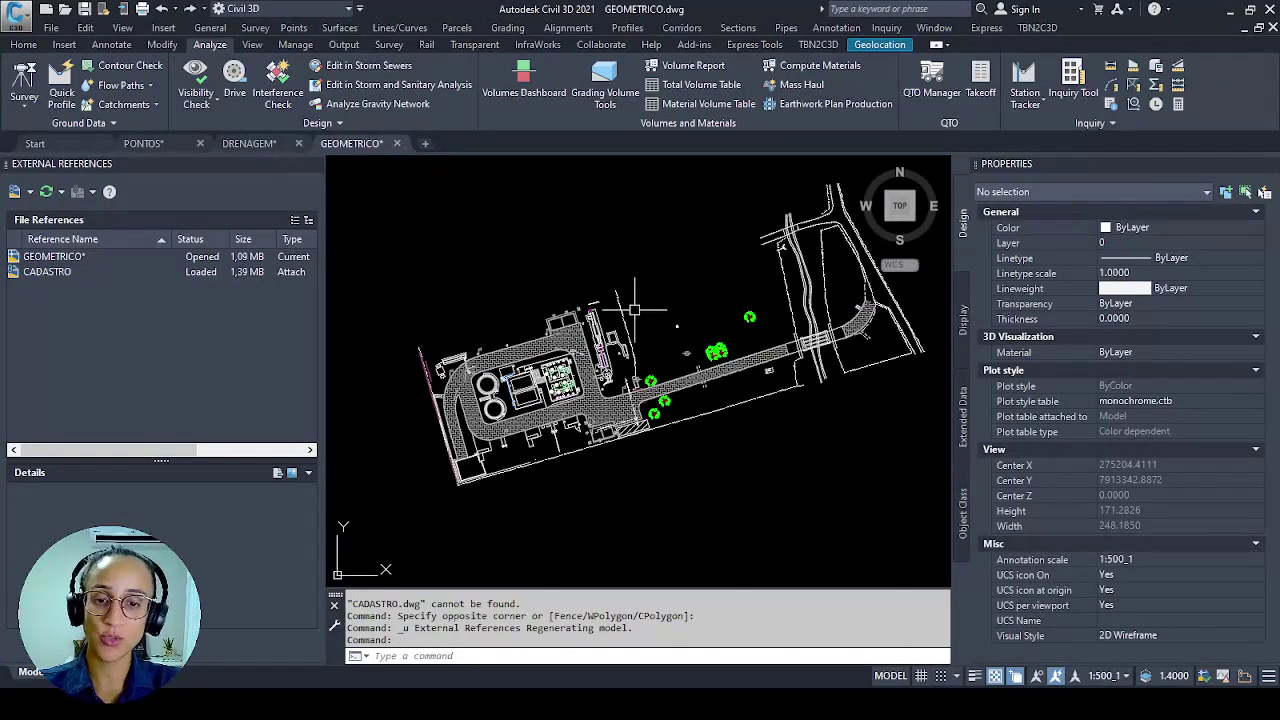
Close GEOMETRICO with its changes saved and reopen it from the C3D folder.
click(396, 143)
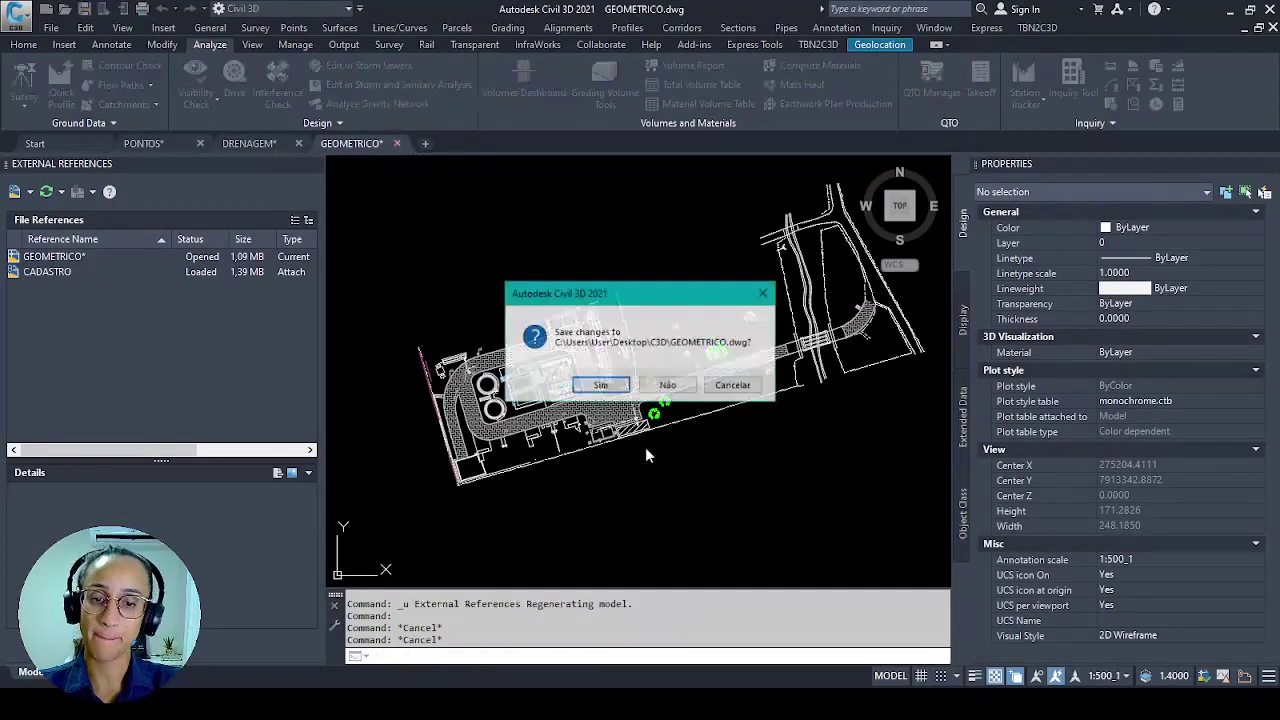
click(600, 386)
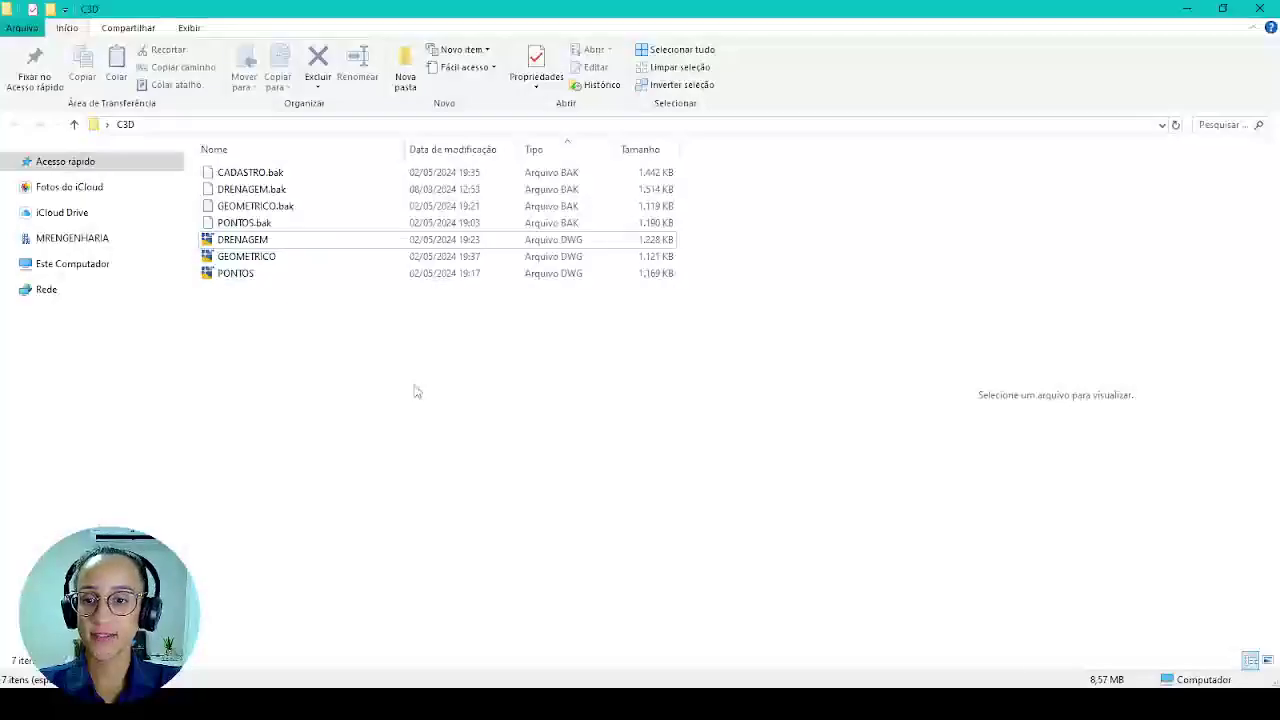
click(246, 256)
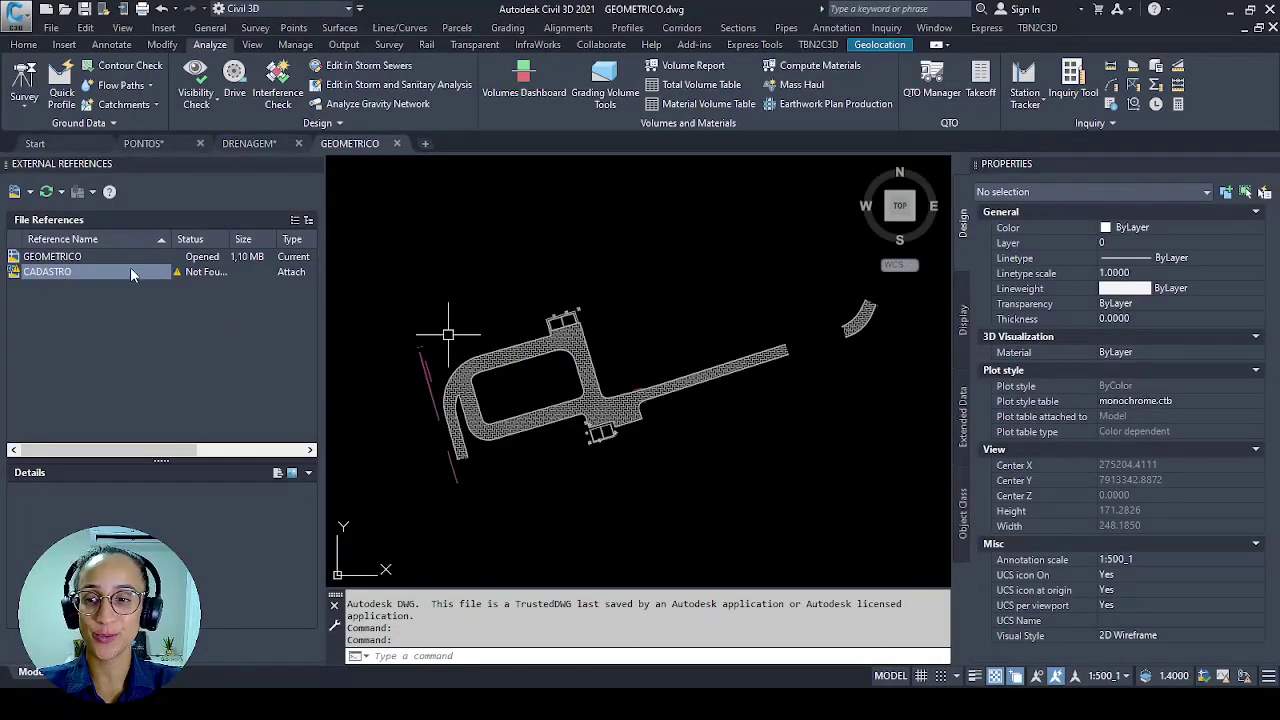
Inspect the saved path of the missing CADASTRO reference and browse the C3D folder for a replacement drawing without choosing one.
scroll(578, 302, down, 6)
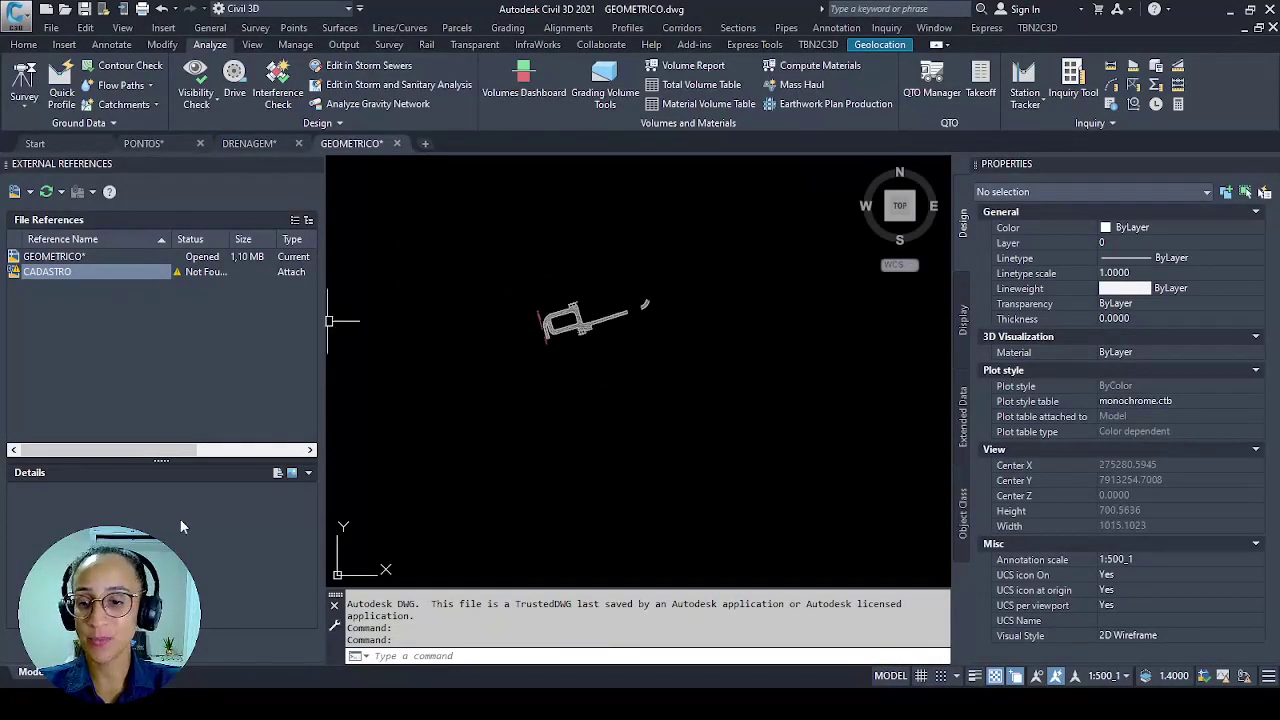
click(195, 272)
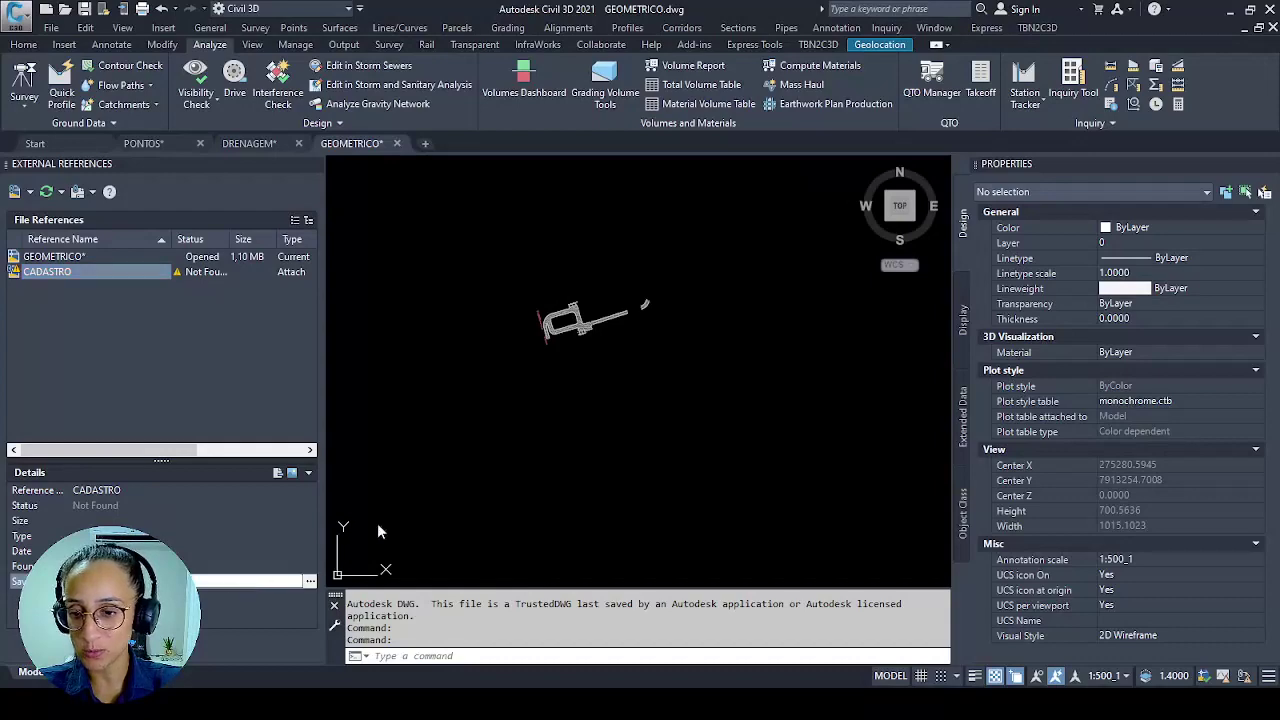
click(311, 584)
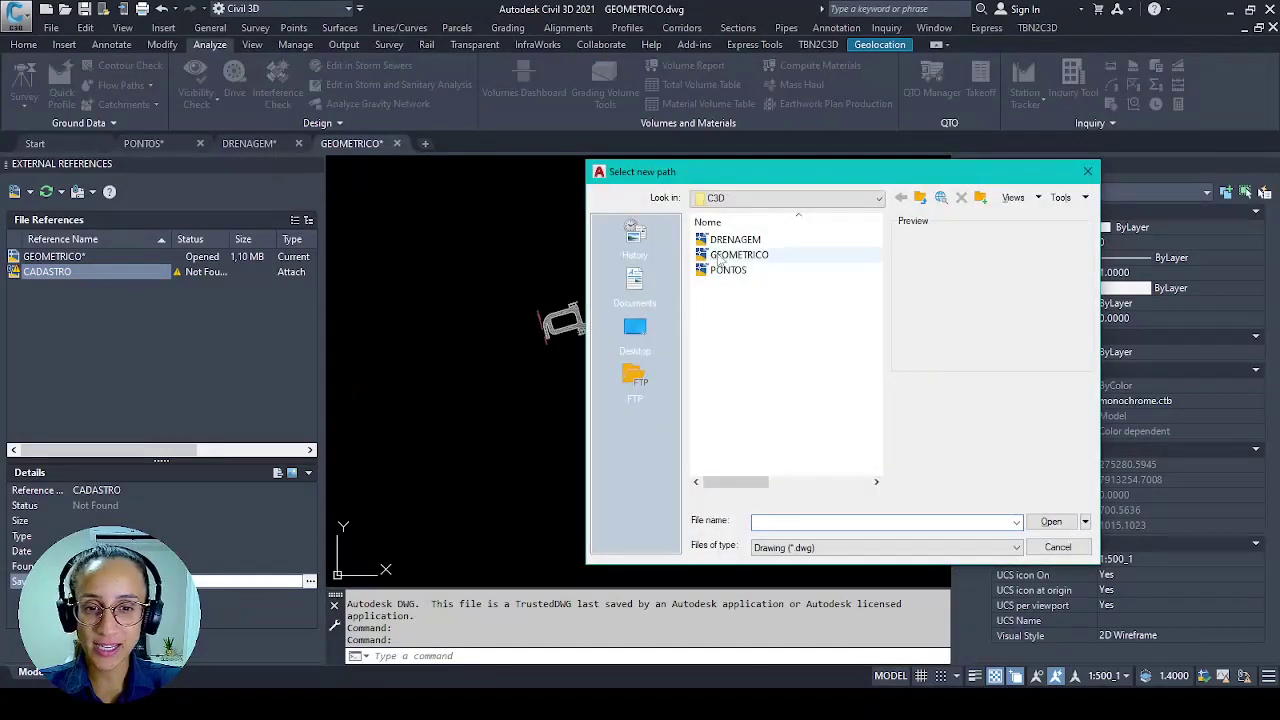
key(Escape)
scroll(536, 309, up, 2)
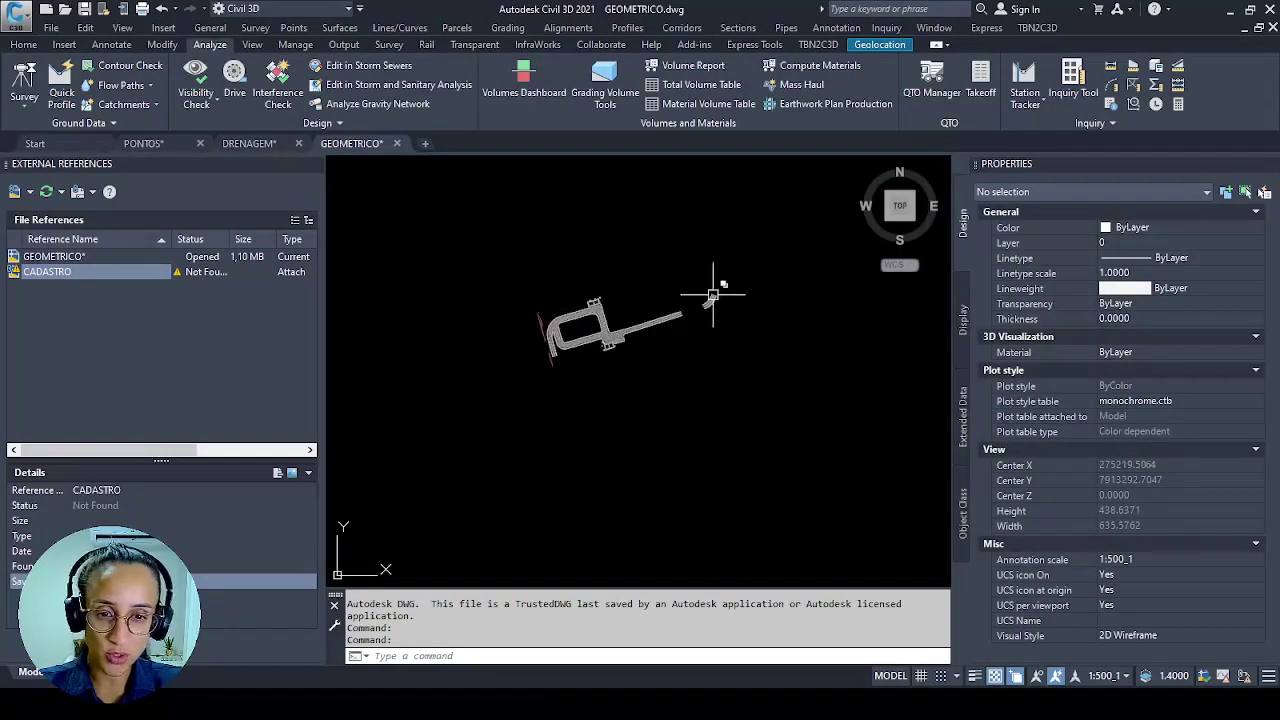
key(Escape)
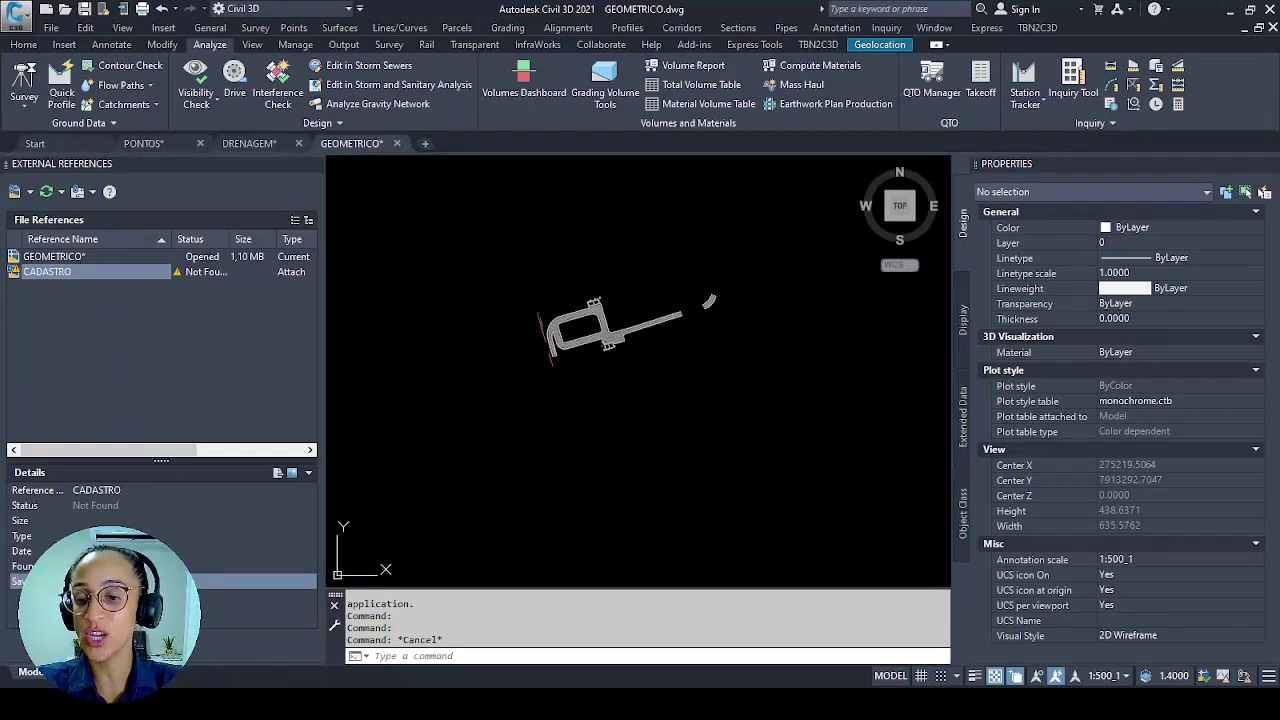
click(150, 581)
click(662, 425)
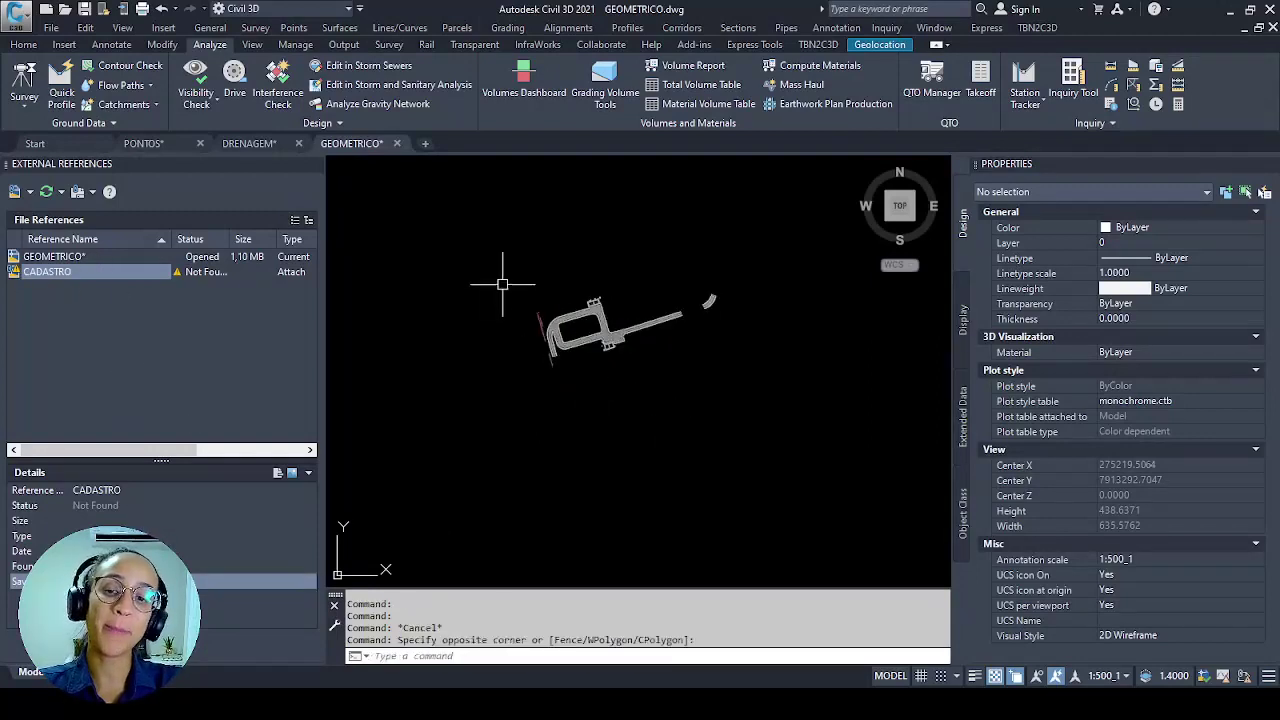